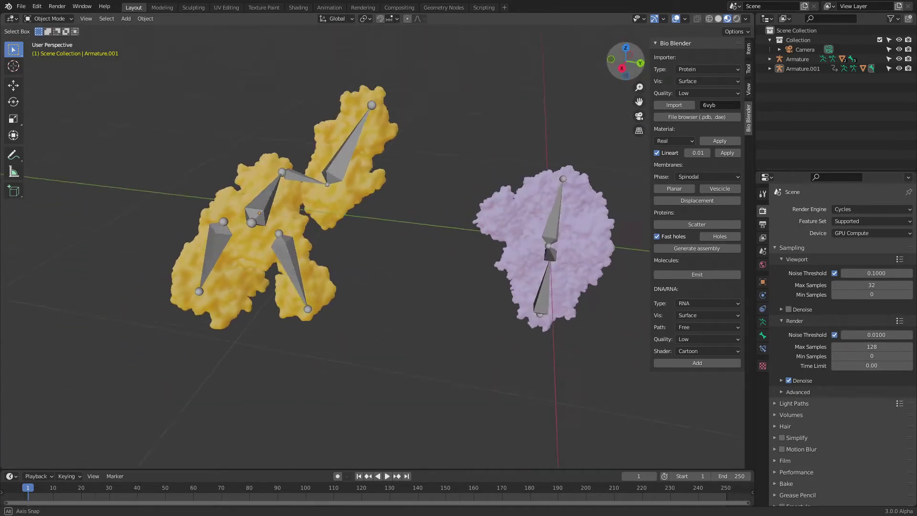
Examine the rigged yellow and purple protein models and their bones from several angles and distances.
{"action": "middle_click_drag", "start_coordinate": [363, 244], "coordinate": [345, 310]}
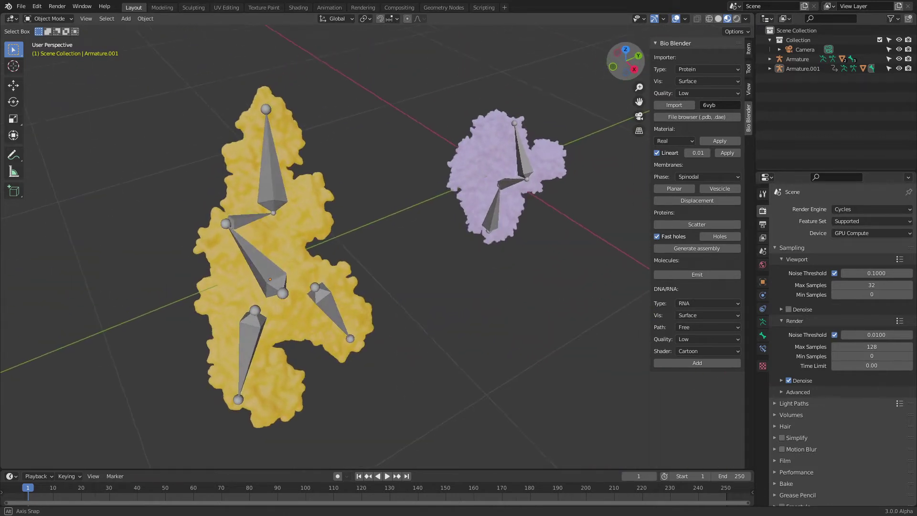
{"action": "left_click_drag", "start_coordinate": [626, 61], "coordinate": [586, 58]}
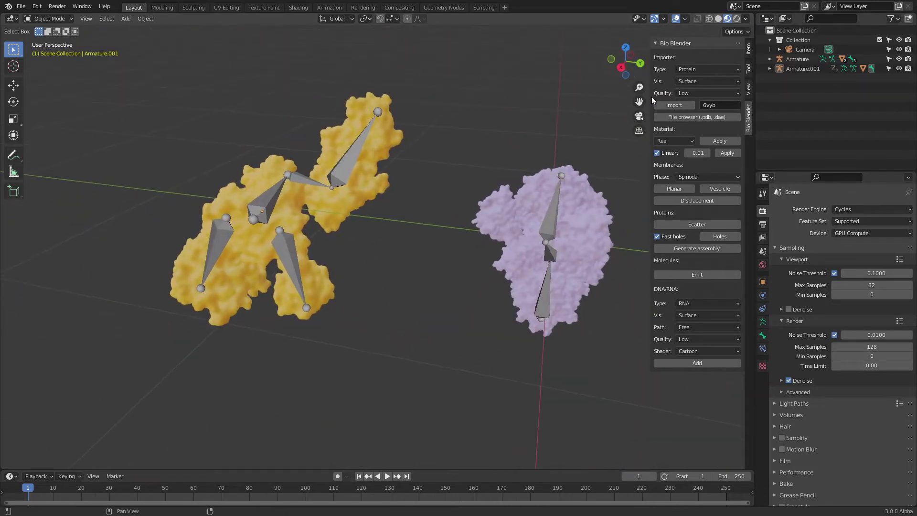
{"action": "left_click_drag", "start_coordinate": [639, 101], "coordinate": [587, 56]}
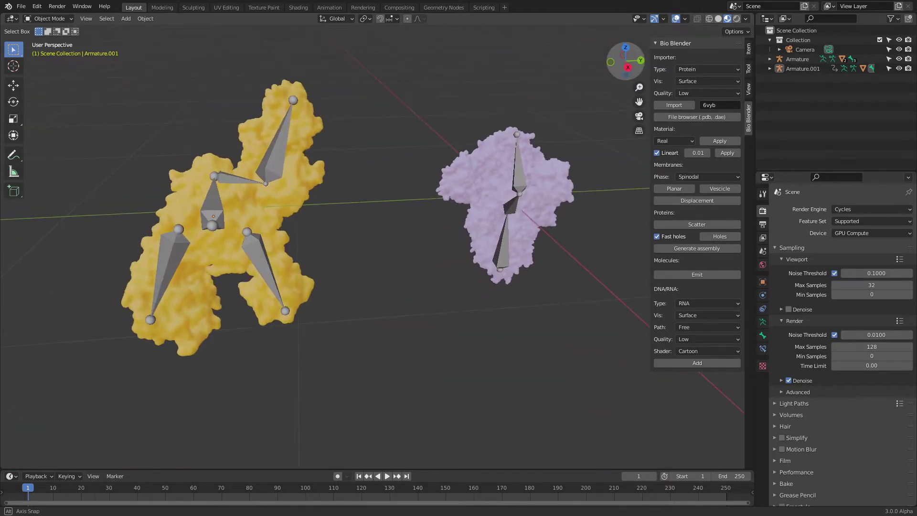
{"action": "left_click_drag", "start_coordinate": [641, 98], "coordinate": [687, 86]}
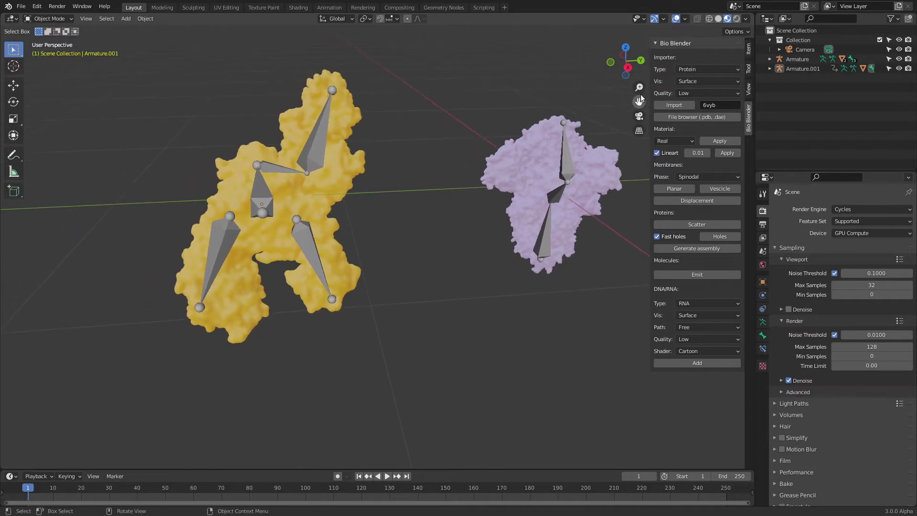
{"action": "left_click", "coordinate": [628, 68]}
{"action": "left_click_drag", "start_coordinate": [622, 67], "coordinate": [610, 57]}
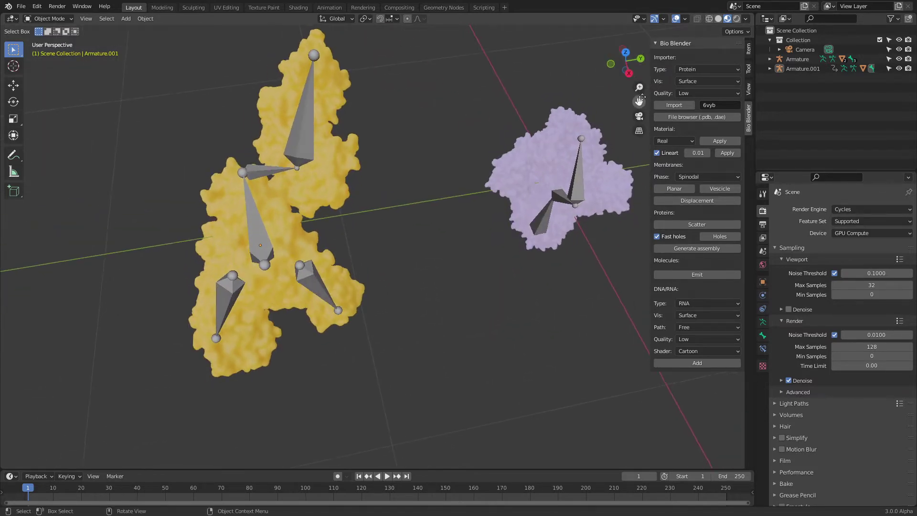
{"action": "left_click_drag", "start_coordinate": [642, 97], "coordinate": [640, 128]}
{"action": "scroll", "coordinate": [635, 99], "scroll_direction": "down", "scroll_amount": 1}
{"action": "scroll", "coordinate": [495, 157], "scroll_direction": "up", "scroll_amount": 1}
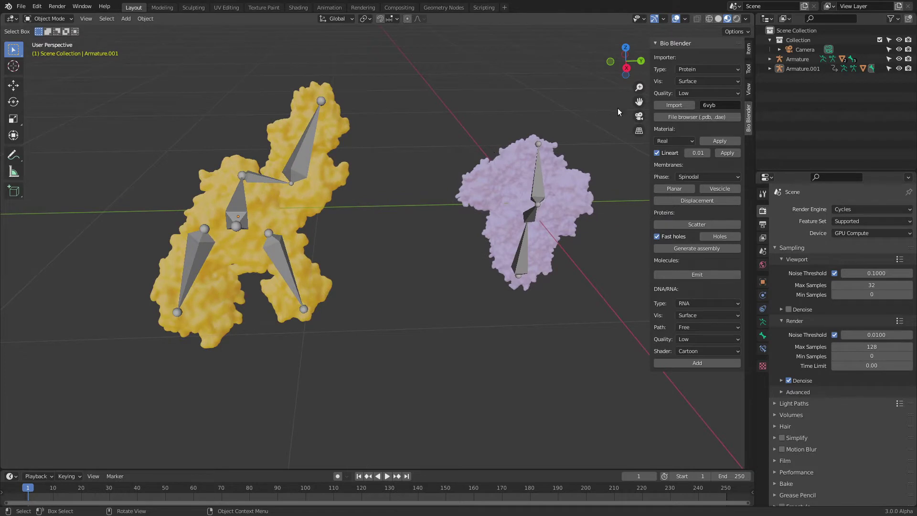
{"action": "scroll", "coordinate": [619, 112], "scroll_direction": "up", "scroll_amount": 3}
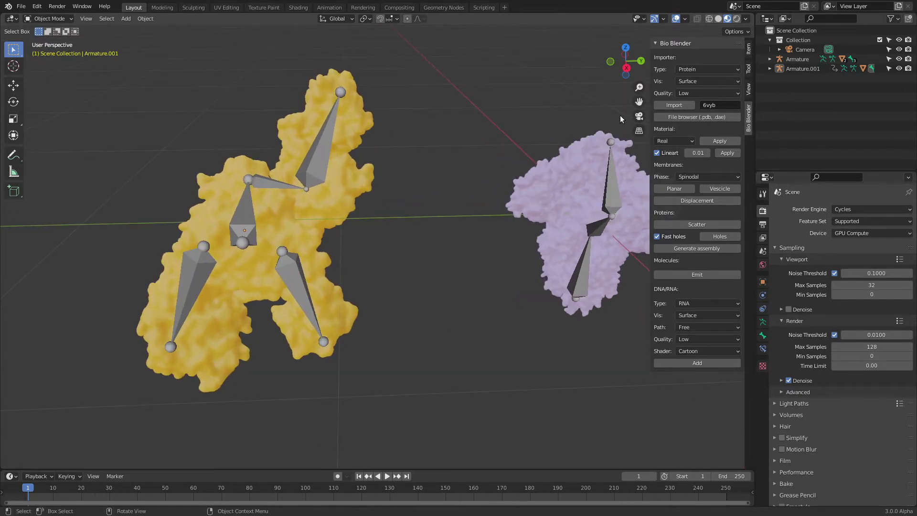
{"action": "left_click_drag", "start_coordinate": [639, 101], "coordinate": [633, 106]}
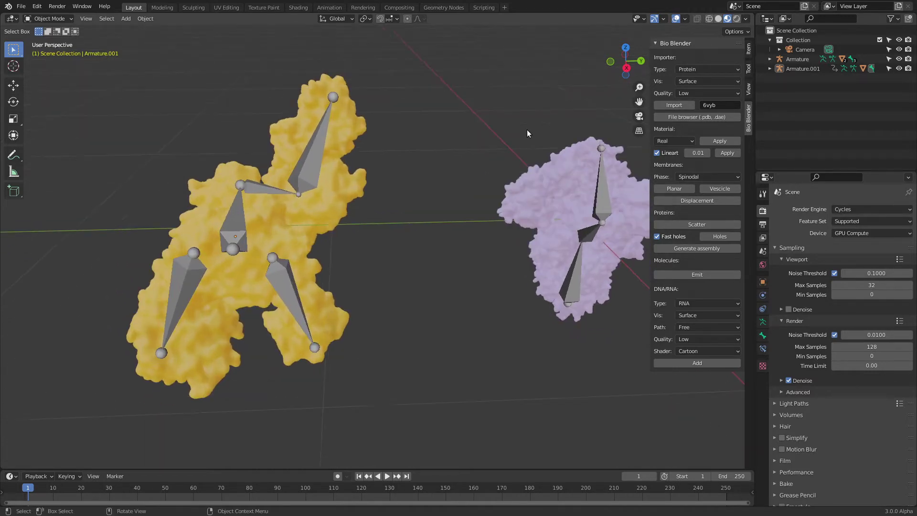
{"action": "scroll", "coordinate": [573, 115], "scroll_direction": "down", "scroll_amount": 2}
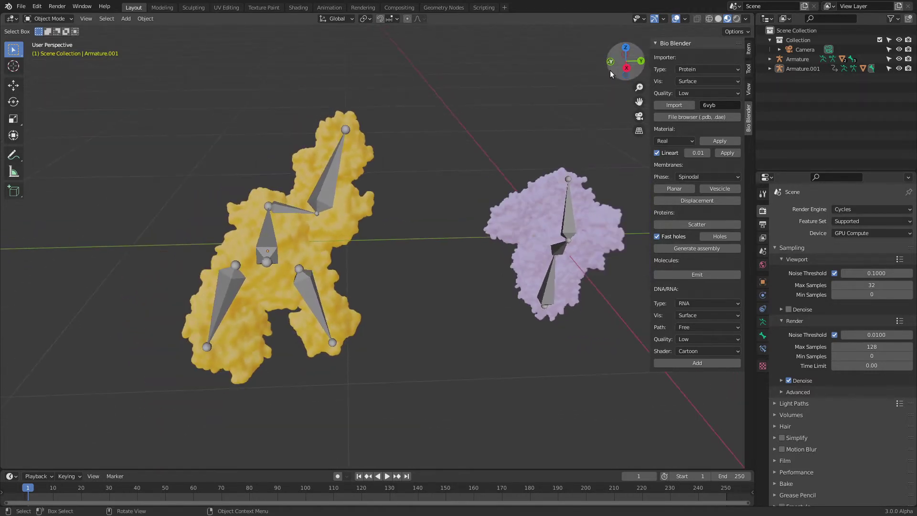
{"action": "left_click_drag", "start_coordinate": [610, 71], "coordinate": [459, 154]}
{"action": "left_click", "coordinate": [421, 152]}
{"action": "scroll", "coordinate": [427, 157], "scroll_direction": "up", "scroll_amount": 2}
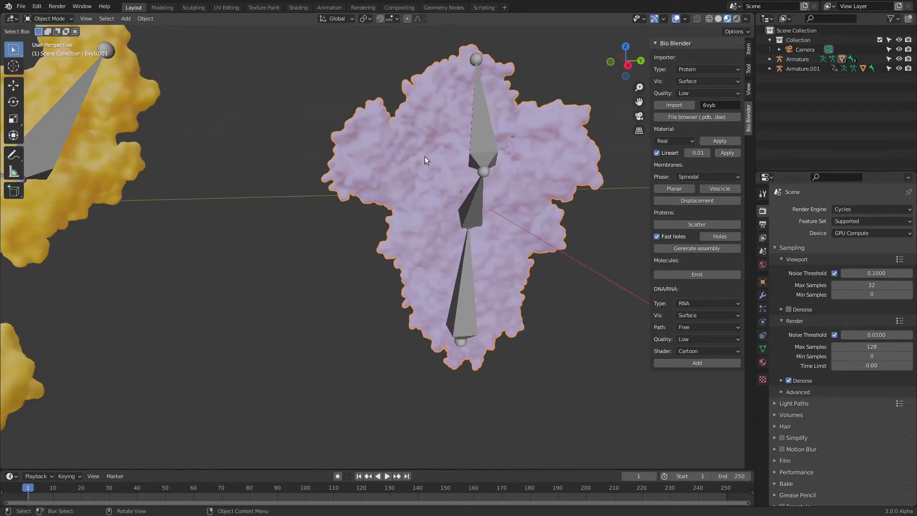
{"action": "scroll", "coordinate": [425, 156], "scroll_direction": "down", "scroll_amount": 2}
{"action": "left_click", "coordinate": [538, 155]}
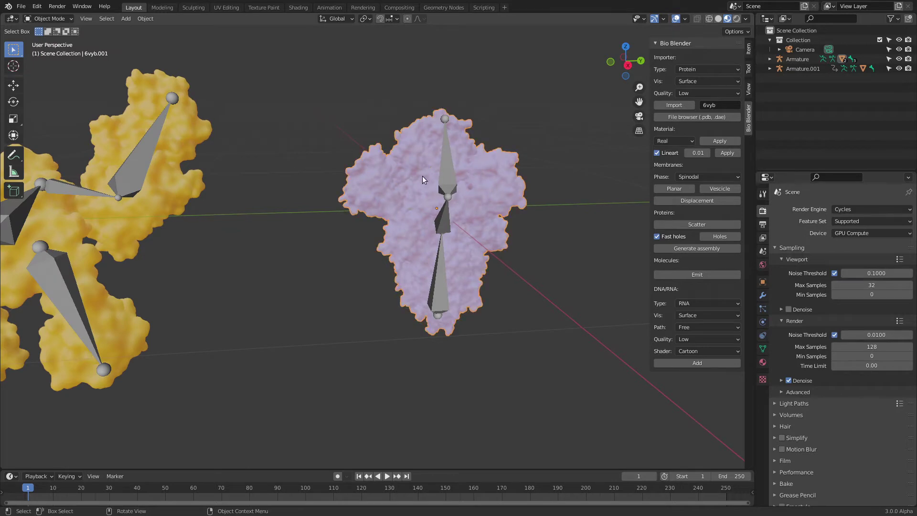
{"action": "left_click_drag", "start_coordinate": [639, 101], "coordinate": [867, 86]}
{"action": "scroll", "coordinate": [477, 160], "scroll_direction": "down", "scroll_amount": 1}
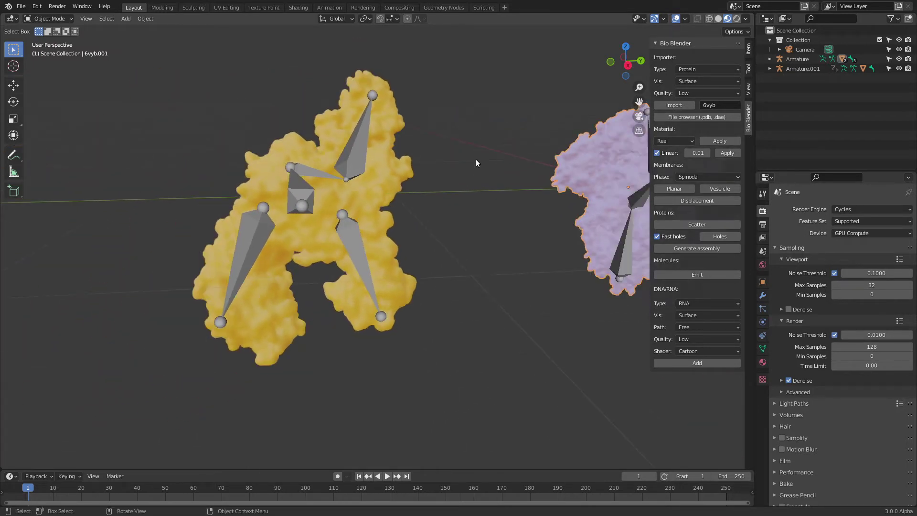
Check the 3D Viewport Pie Menus add-on in the add-on preferences, starting from the yellow protein's armature.
{"action": "left_click_drag", "start_coordinate": [626, 61], "coordinate": [487, 204]}
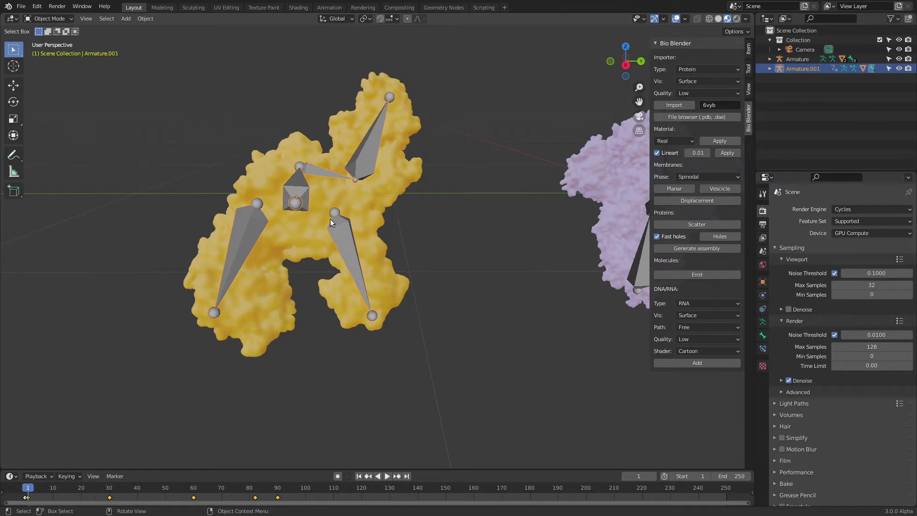
{"action": "key", "text": "ctrl+Tab"}
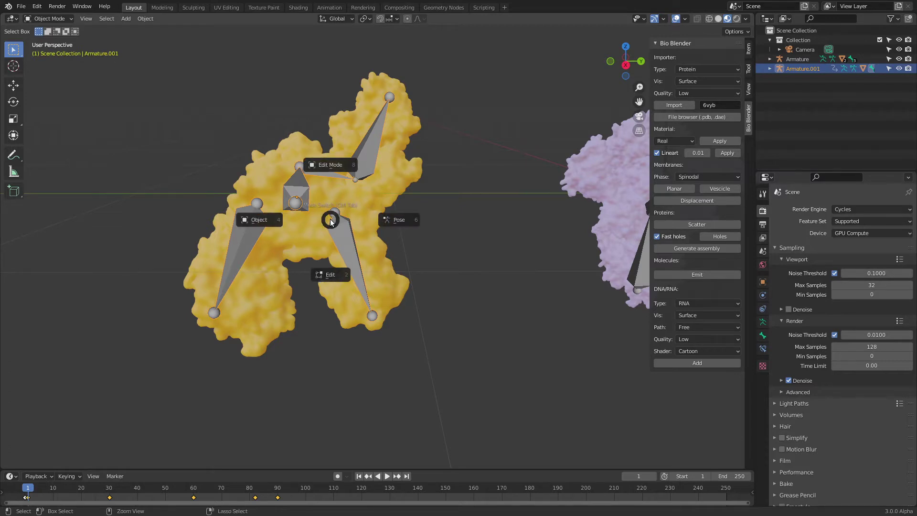
{"action": "key", "text": "Escape"}
{"action": "left_click", "coordinate": [38, 7]}
{"action": "left_click", "coordinate": [65, 152]}
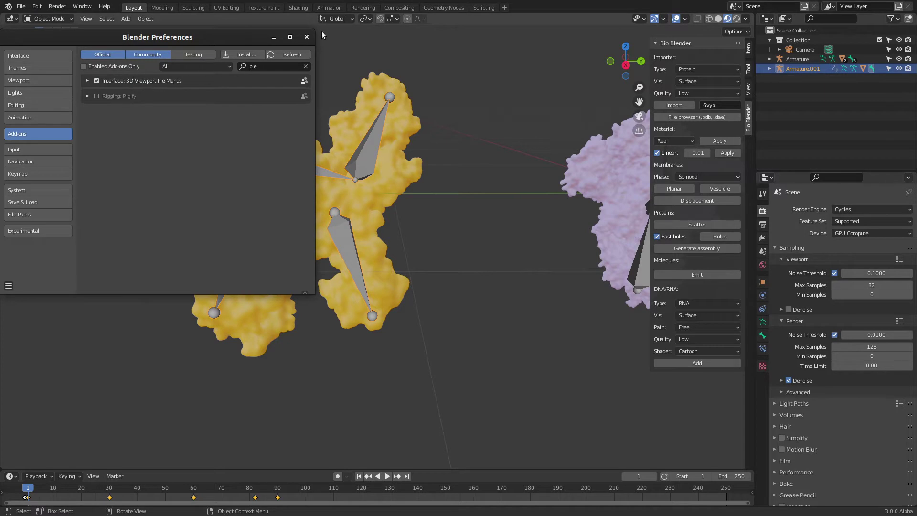
{"action": "left_click", "coordinate": [307, 36]}
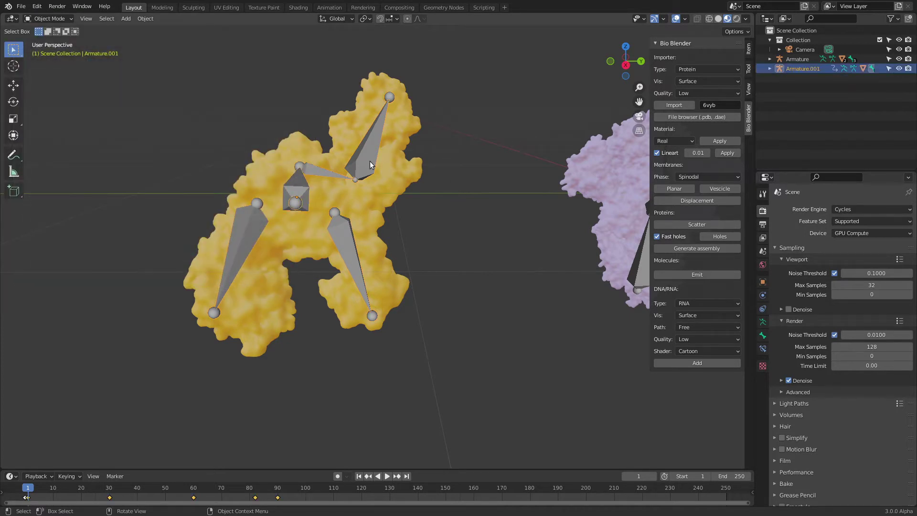
Switch the yellow protein's armature to Pose Mode.
{"action": "key", "text": "ctrl+Tab"}
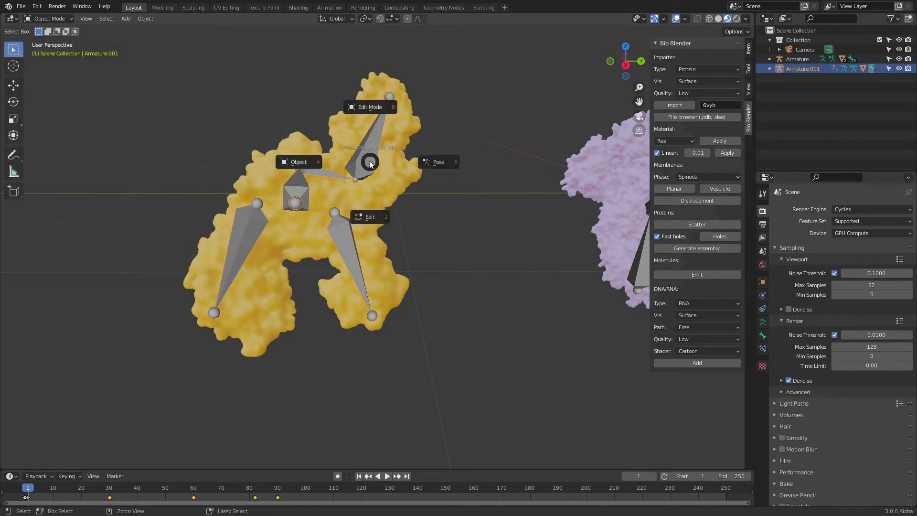
{"action": "left_click", "coordinate": [435, 162]}
{"action": "scroll", "coordinate": [406, 172], "scroll_direction": "up", "scroll_amount": 3}
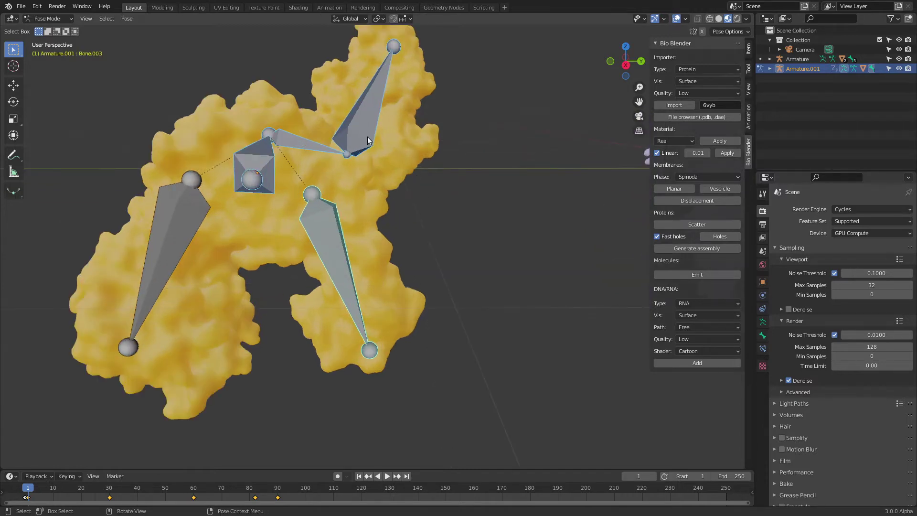
{"action": "left_click_drag", "start_coordinate": [631, 72], "coordinate": [591, 104]}
Try rotating the bone in the yellow protein's smaller lower lobe (Bone.003).
{"action": "left_click", "coordinate": [361, 252]}
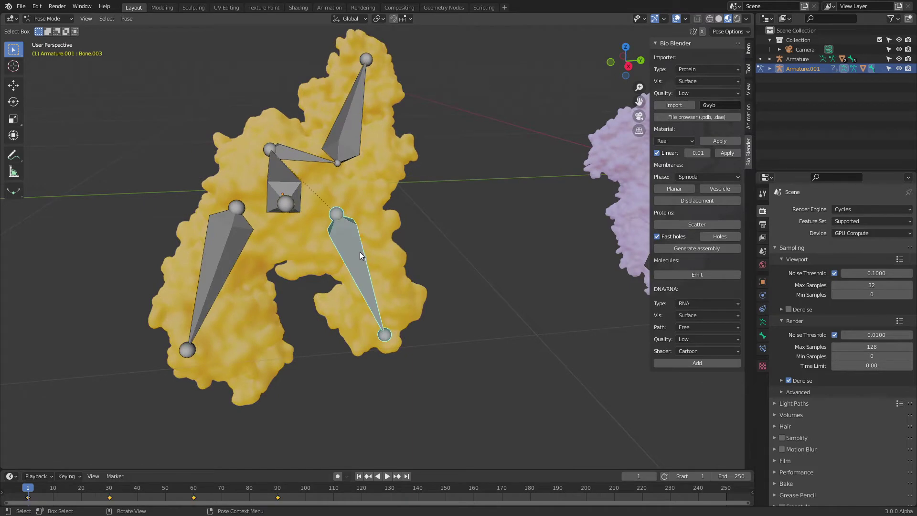
{"action": "left_click_drag", "start_coordinate": [625, 61], "coordinate": [618, 67]}
{"action": "scroll", "coordinate": [482, 206], "scroll_direction": "down", "scroll_amount": 1}
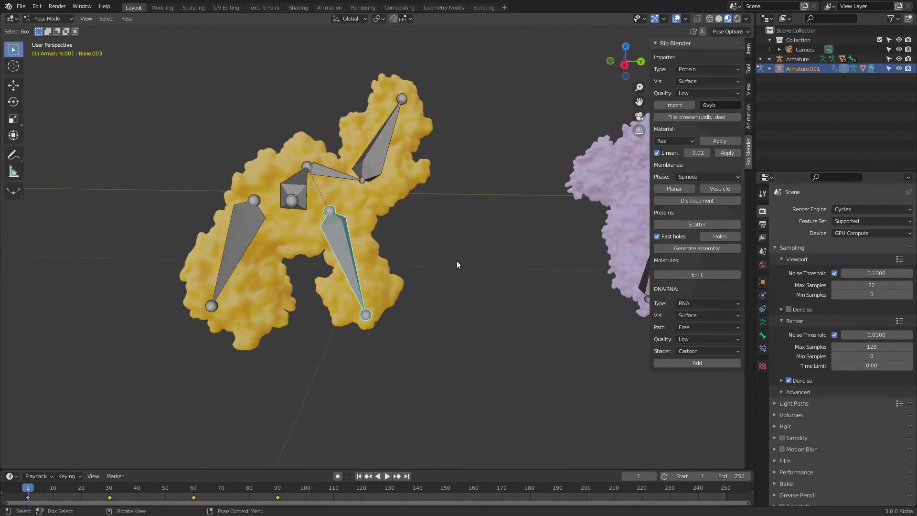
{"action": "key", "text": "r"}
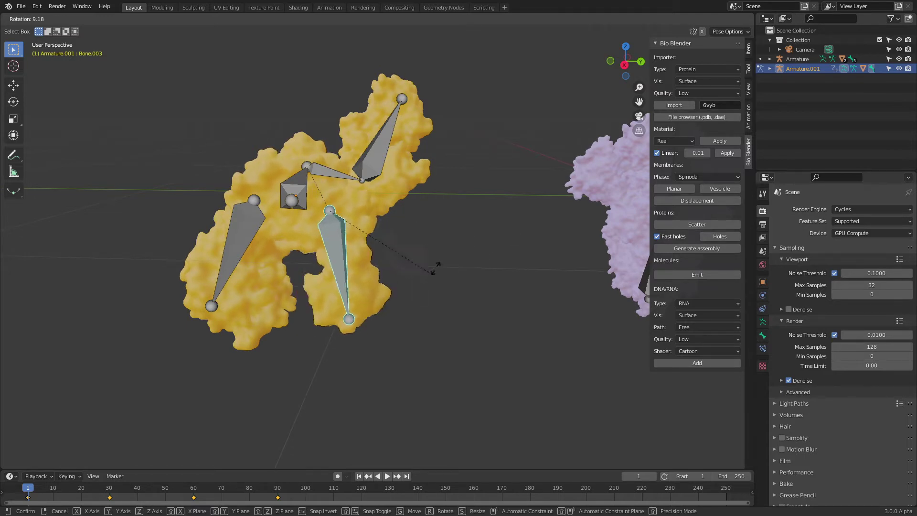
{"action": "left_click", "coordinate": [436, 268]}
Try rotating the yellow protein's uppermost bone (Bone.002), testing the rotation from two viewing angles.
{"action": "left_click", "coordinate": [383, 142]}
{"action": "key", "text": "r"}
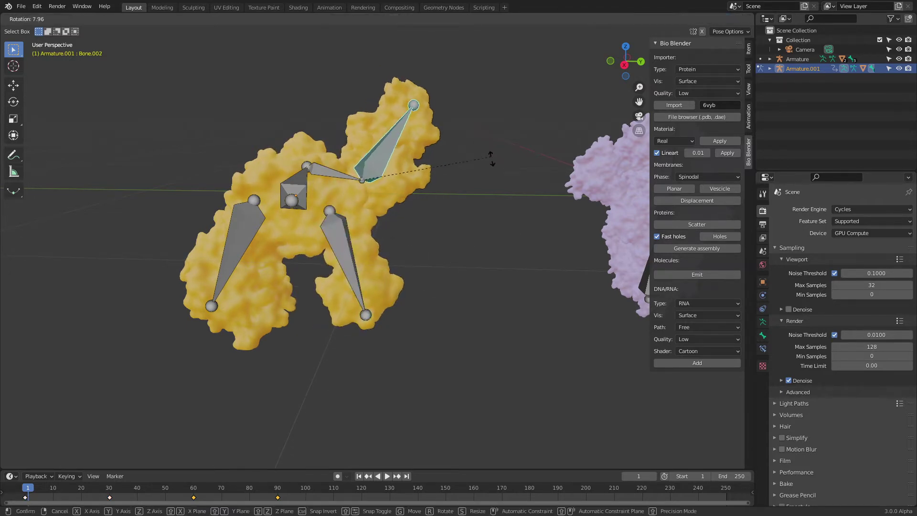
{"action": "left_click", "coordinate": [512, 144]}
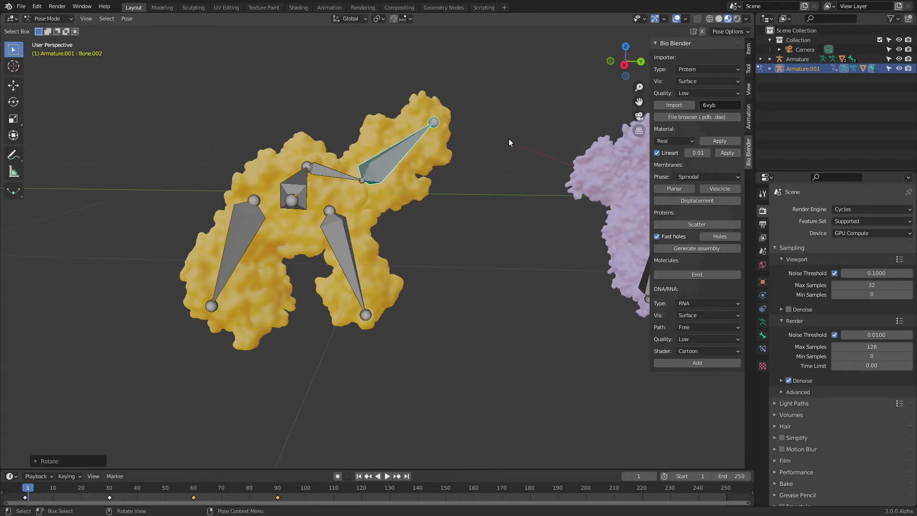
{"action": "middle_click_drag", "start_coordinate": [512, 144], "coordinate": [587, 84]}
{"action": "key", "text": "r"}
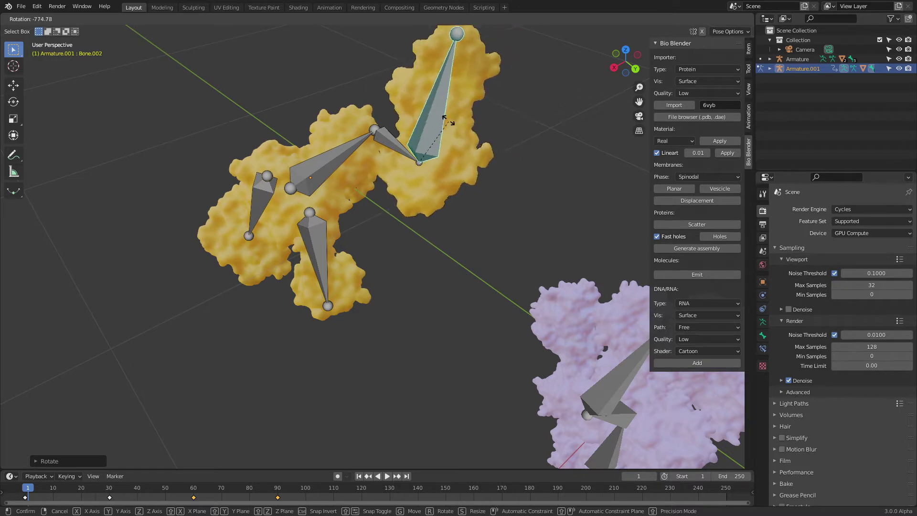
{"action": "left_click", "coordinate": [464, 145]}
{"action": "left_click_drag", "start_coordinate": [637, 102], "coordinate": [624, 147]}
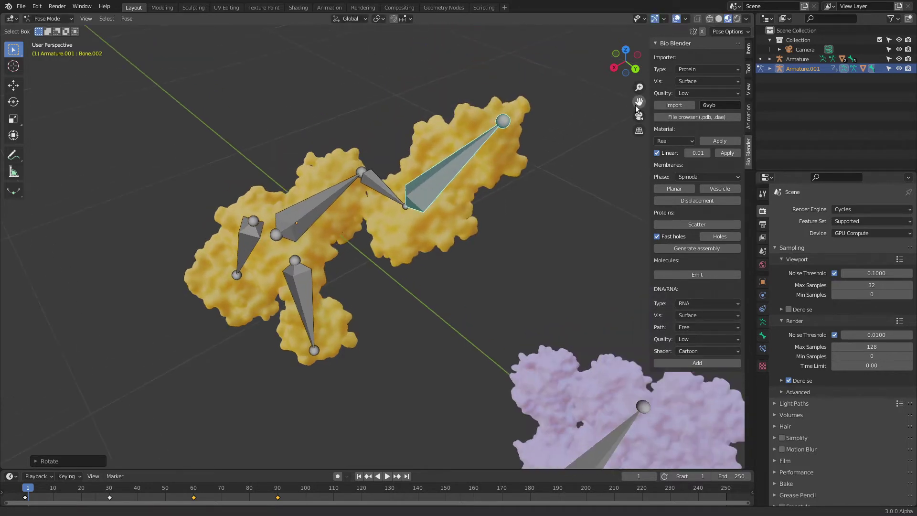
{"action": "scroll", "coordinate": [628, 113], "scroll_direction": "up", "scroll_amount": 1}
{"action": "left_click_drag", "start_coordinate": [627, 66], "coordinate": [664, 53]}
Try rotating the short connecting bone (Bone.001) together with the upper part of the yellow protein.
{"action": "left_click", "coordinate": [355, 198]}
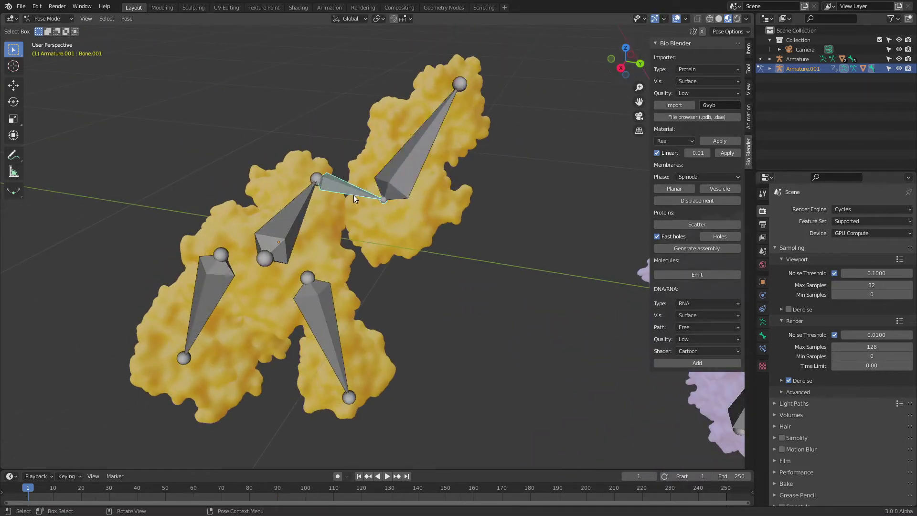
{"action": "key", "text": "r"}
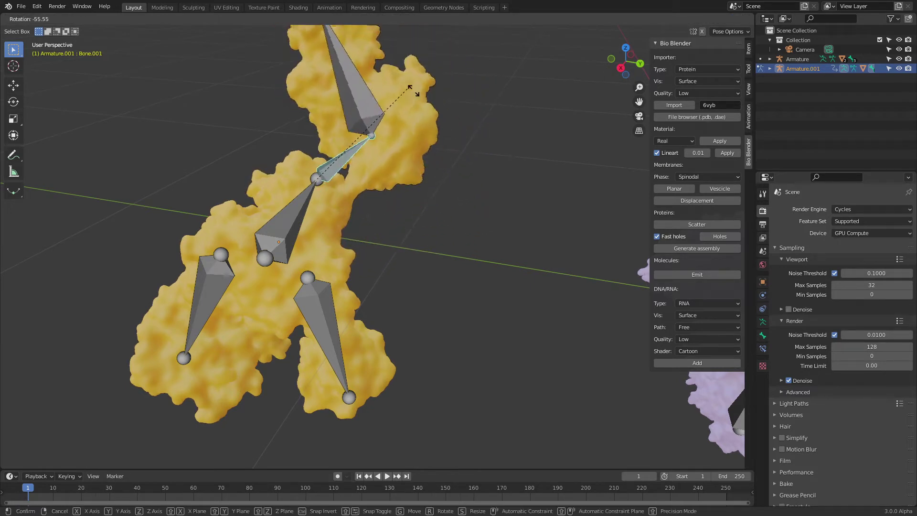
{"action": "left_click", "coordinate": [410, 156]}
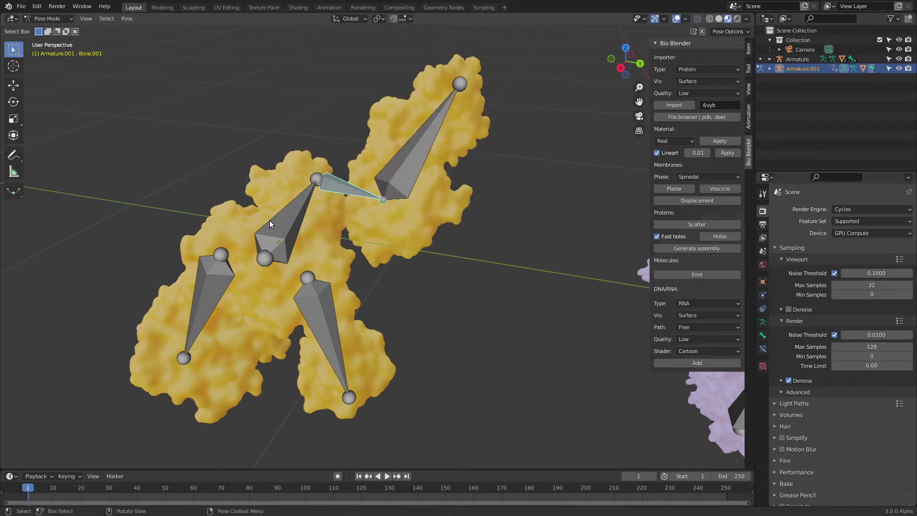
Try rotating and moving the central root bone to shift the whole yellow protein, and clear the bone selection.
{"action": "key", "text": "r"}
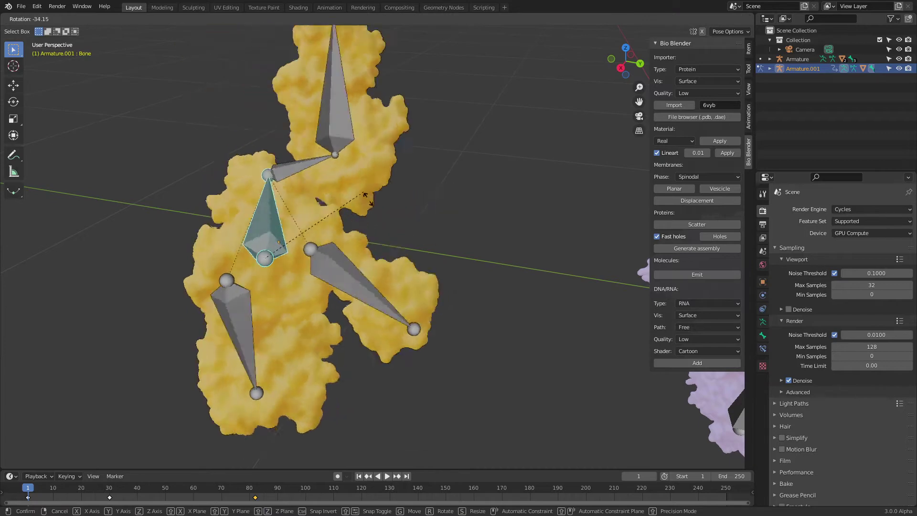
{"action": "left_click", "coordinate": [323, 258]}
{"action": "scroll", "coordinate": [323, 258], "scroll_direction": "down", "scroll_amount": 1}
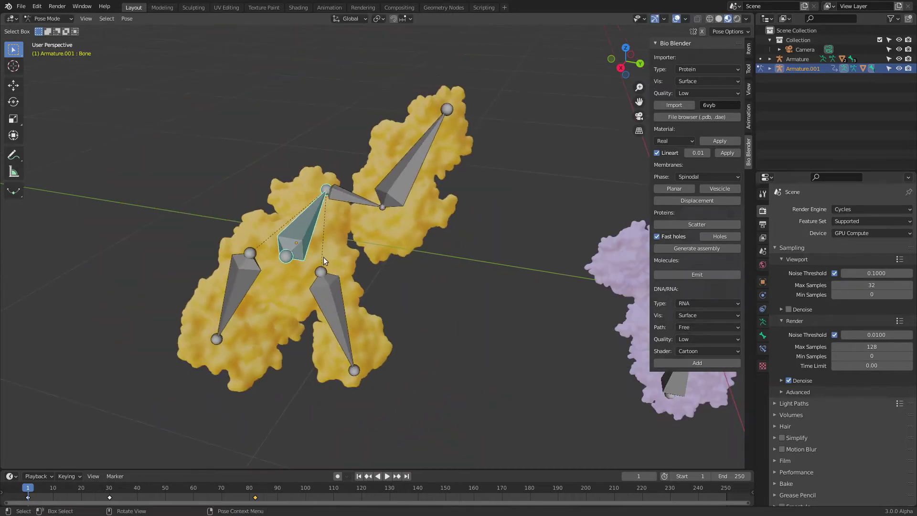
{"action": "key", "text": "g"}
{"action": "left_click", "coordinate": [317, 236]}
{"action": "left_click", "coordinate": [447, 284]}
Select all the bones of the yellow protein's armature.
{"action": "scroll", "coordinate": [462, 235], "scroll_direction": "down", "scroll_amount": 1}
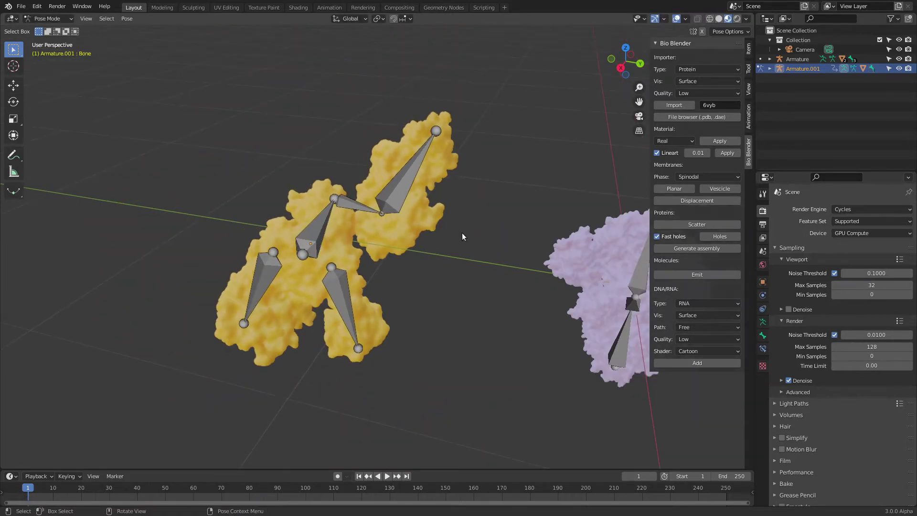
{"action": "scroll", "coordinate": [464, 232], "scroll_direction": "up", "scroll_amount": 1}
{"action": "middle_click_drag", "start_coordinate": [628, 110], "coordinate": [417, 179], "text": "shift"}
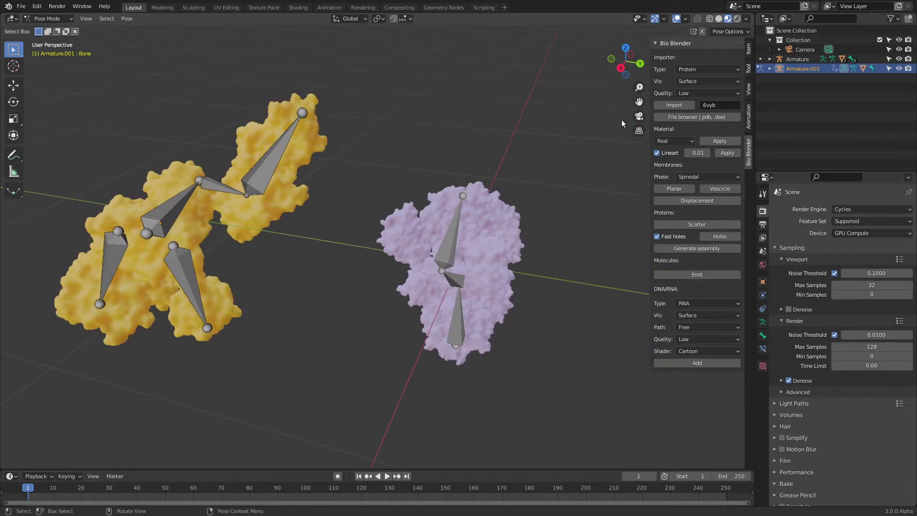
{"action": "left_click_drag", "start_coordinate": [638, 102], "coordinate": [544, 52]}
{"action": "left_click_drag", "start_coordinate": [473, 356], "coordinate": [271, 108]}
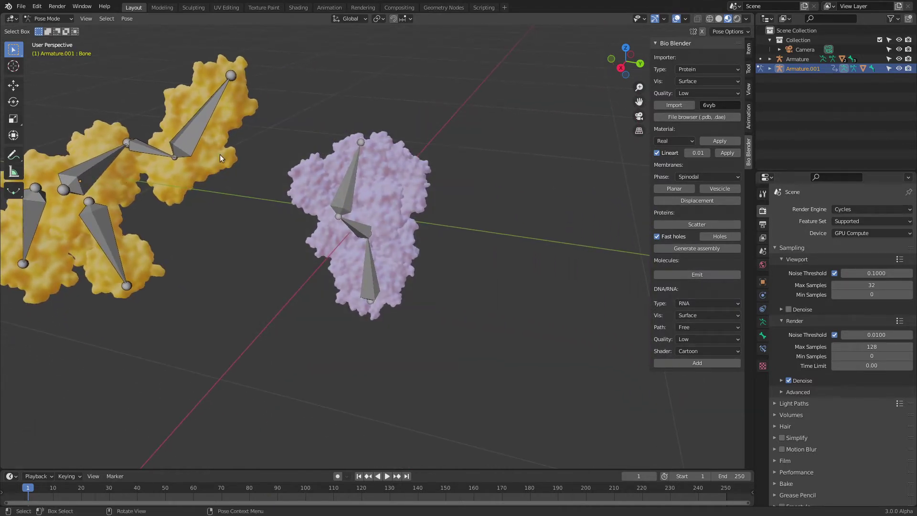
{"action": "scroll", "coordinate": [220, 155], "scroll_direction": "down", "scroll_amount": 1}
{"action": "left_click", "coordinate": [221, 165]}
{"action": "left_click_drag", "start_coordinate": [262, 308], "coordinate": [54, 105]}
{"action": "left_click_drag", "start_coordinate": [246, 286], "coordinate": [101, 171]}
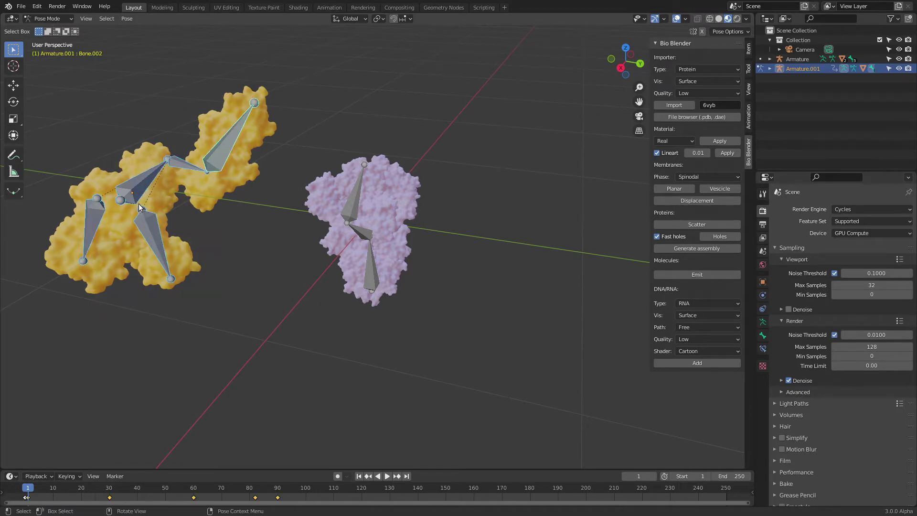
Return the armature to Object Mode and select the yellow protein's surface mesh.
{"action": "key", "text": "ctrl+Tab"}
{"action": "left_click", "coordinate": [77, 206]}
{"action": "left_click", "coordinate": [151, 210]}
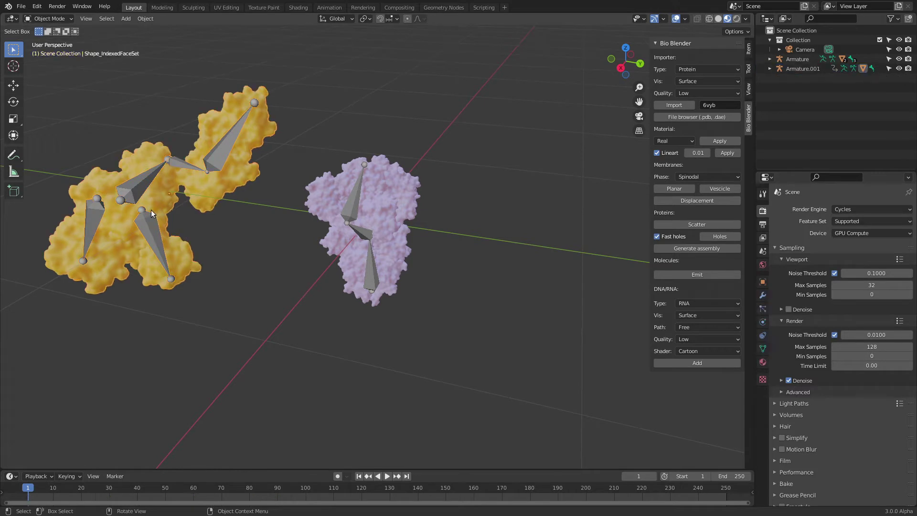
Delete the yellow protein's surface mesh and its armature from the scene.
{"action": "key", "text": "Delete"}
{"action": "left_click", "coordinate": [141, 189]}
{"action": "key", "text": "Delete"}
{"action": "scroll", "coordinate": [401, 201], "scroll_direction": "up", "scroll_amount": 3}
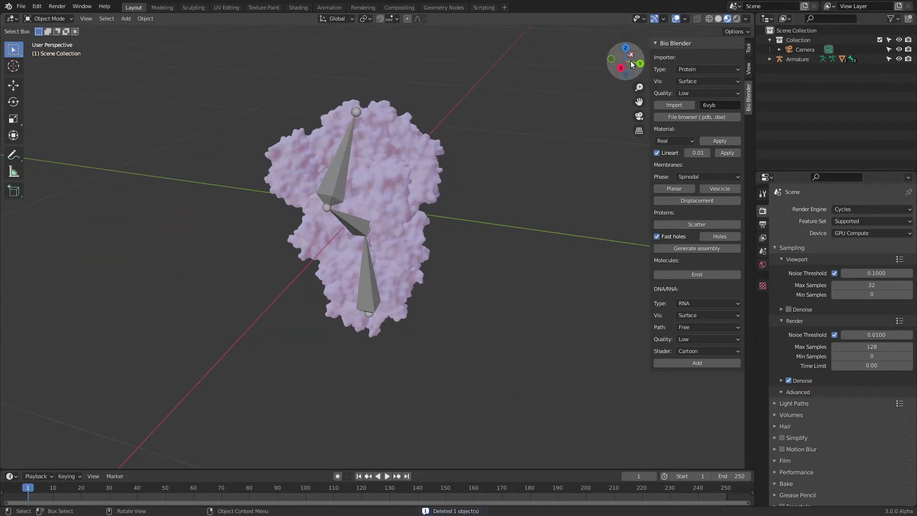
Select the purple protein's armature and switch it to Pose Mode.
{"action": "left_click_drag", "start_coordinate": [632, 65], "coordinate": [465, 127]}
{"action": "scroll", "coordinate": [592, 118], "scroll_direction": "up", "scroll_amount": 2}
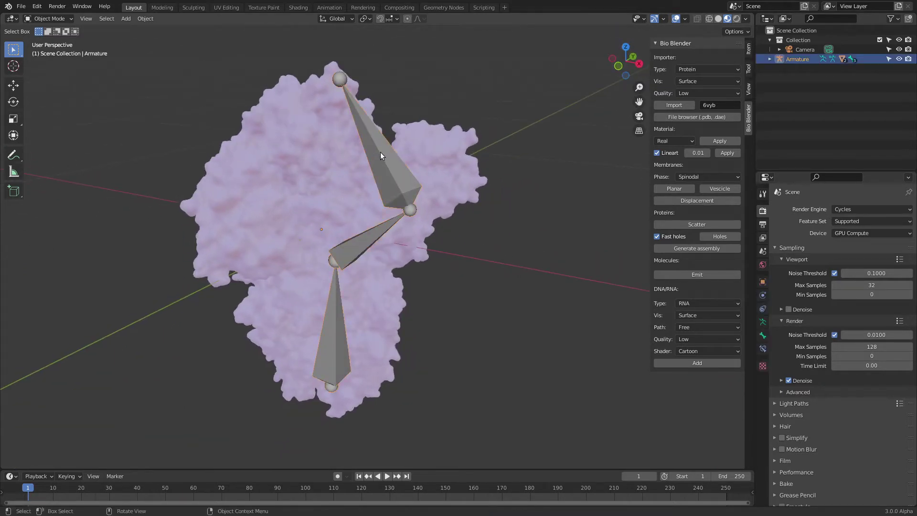
{"action": "key", "text": "ctrl+Tab"}
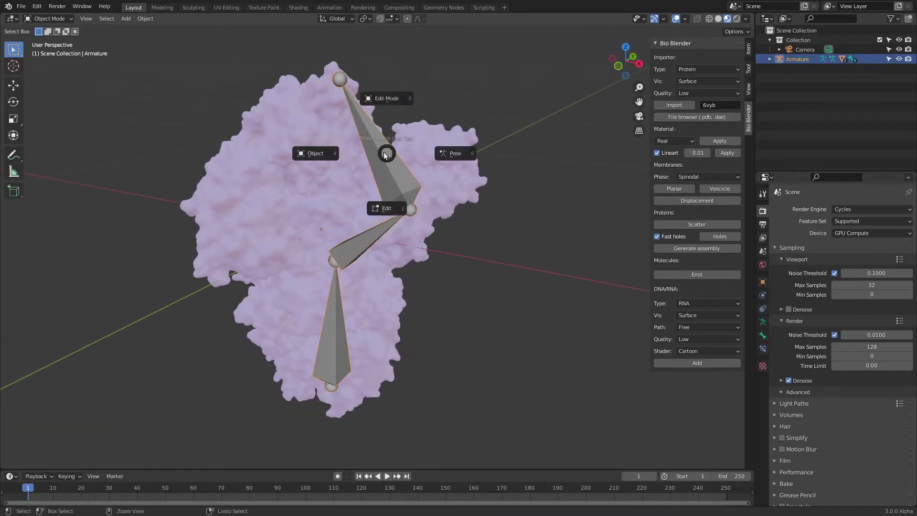
{"action": "left_click", "coordinate": [452, 154]}
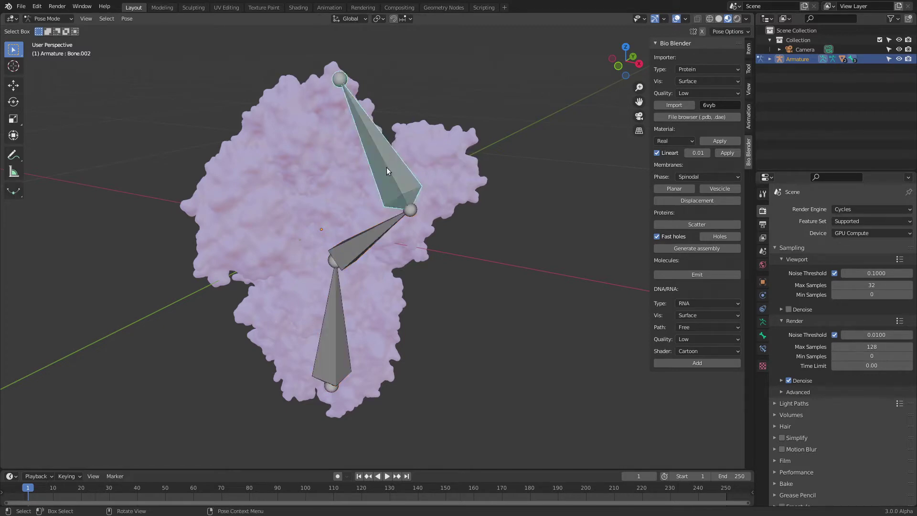
Try rotating the uppermost bone (Bone.002) back and forth to deform the upper lobe of the purple protein.
{"action": "key", "text": "r"}
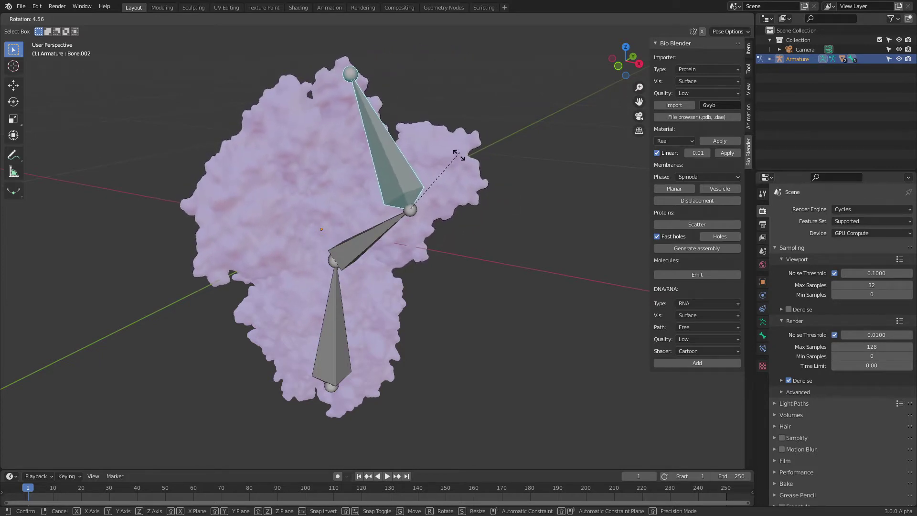
{"action": "left_click", "coordinate": [424, 195]}
{"action": "scroll", "coordinate": [602, 135], "scroll_direction": "down", "scroll_amount": 2}
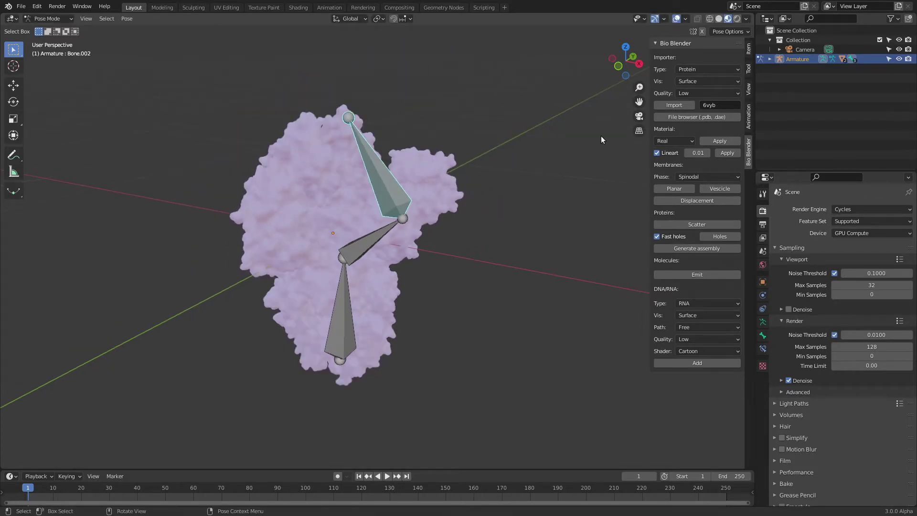
{"action": "scroll", "coordinate": [462, 147], "scroll_direction": "up", "scroll_amount": 2}
{"action": "key", "text": "r"}
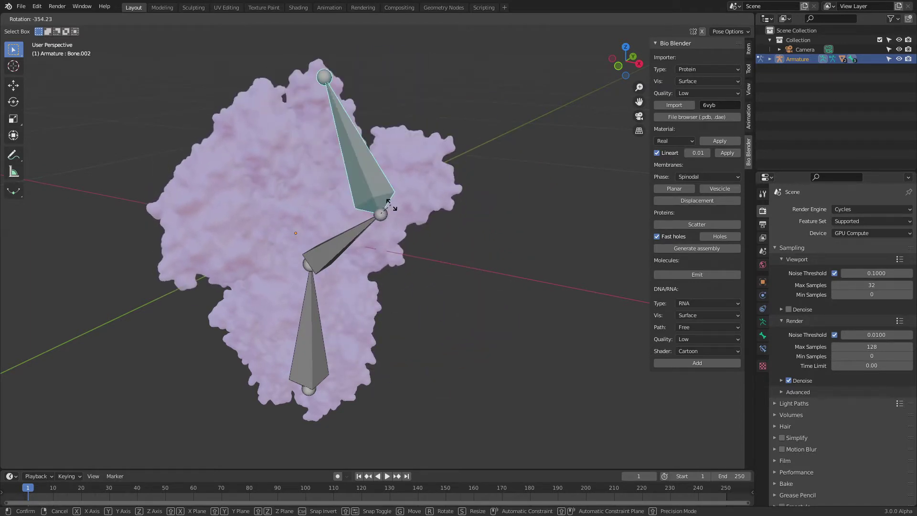
{"action": "left_click", "coordinate": [476, 176]}
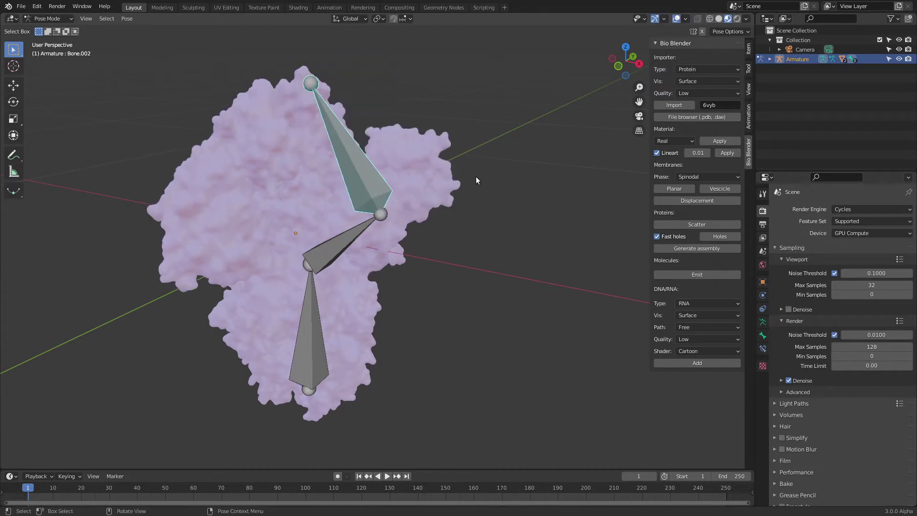
{"action": "middle_click_drag", "start_coordinate": [479, 176], "coordinate": [479, 210]}
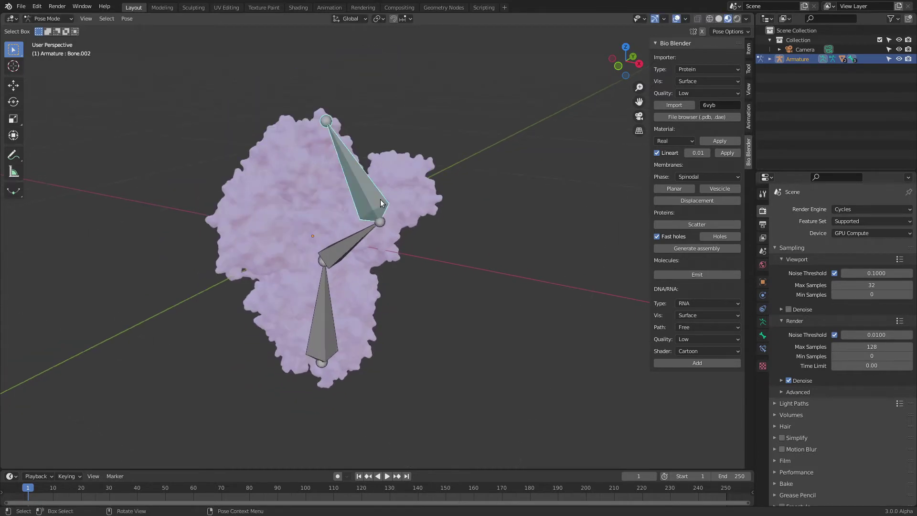
{"action": "key", "text": "alt+Tab"}
{"action": "key", "text": "alt+Tab"}
{"action": "key", "text": "alt+Tab"}
{"action": "key", "text": "alt+Tab"}
{"action": "key", "text": "alt+Tab"}
{"action": "key", "text": "alt+Tab"}
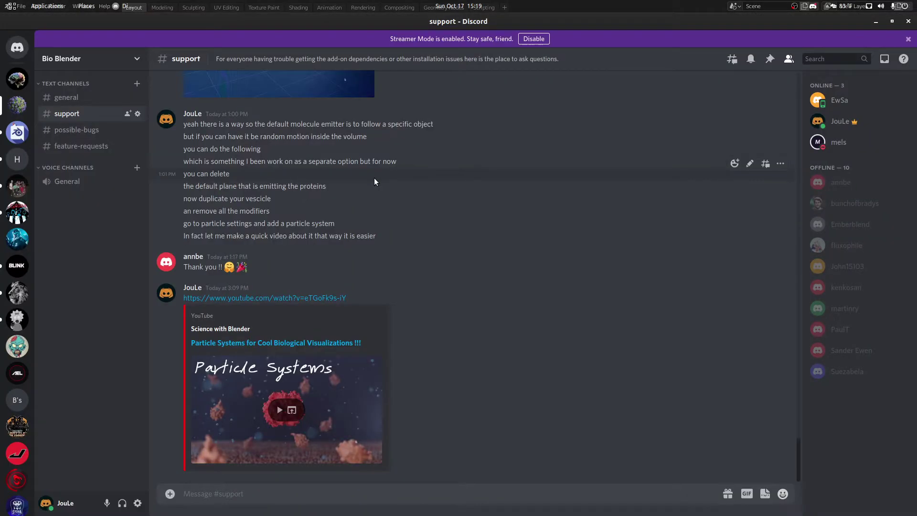
{"action": "key", "text": "alt+Tab"}
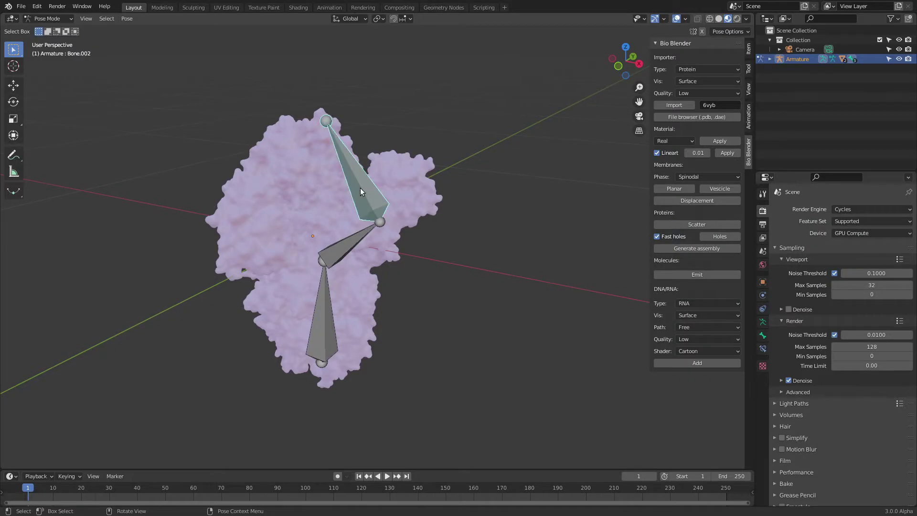
Return the purple protein's armature to Object Mode and delete both the armature and its surface mesh.
{"action": "key", "text": "ctrl+Tab"}
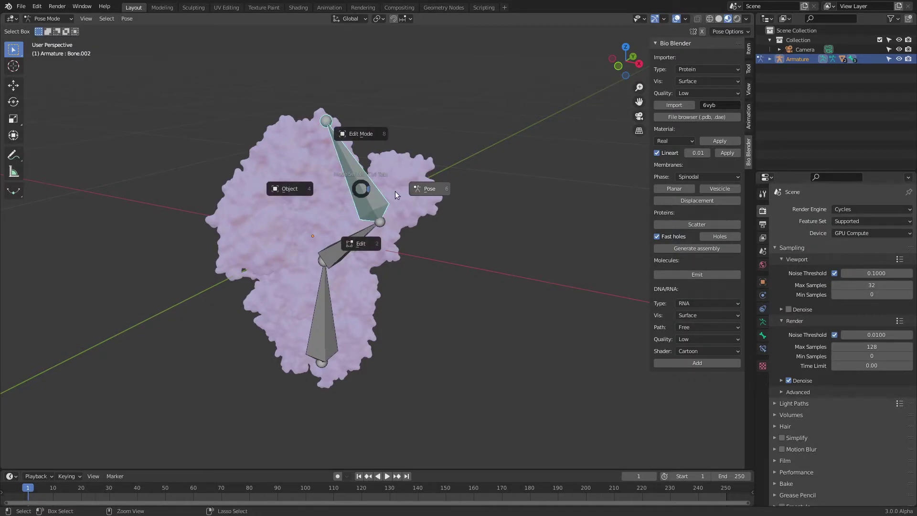
{"action": "left_click", "coordinate": [300, 196]}
{"action": "left_click", "coordinate": [373, 196]}
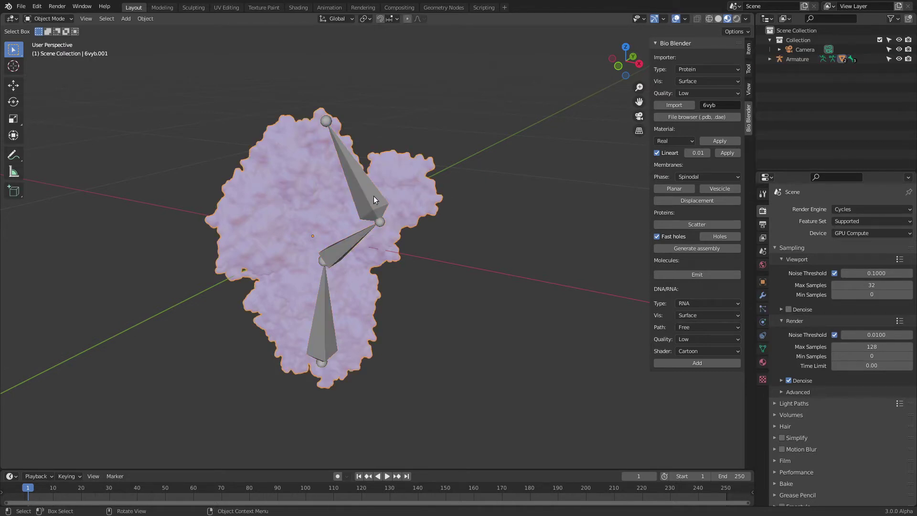
{"action": "left_click", "coordinate": [367, 199]}
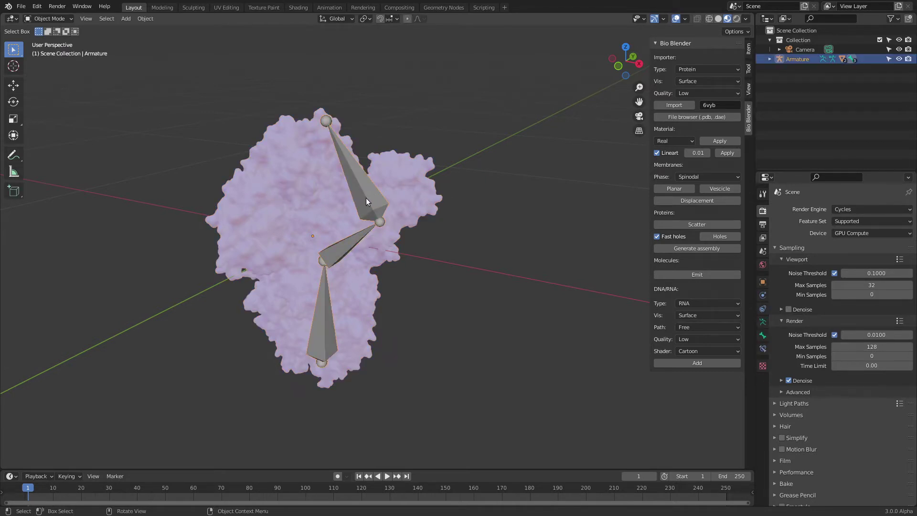
{"action": "key", "text": "Delete"}
{"action": "left_click", "coordinate": [372, 189]}
{"action": "key", "text": "Delete"}
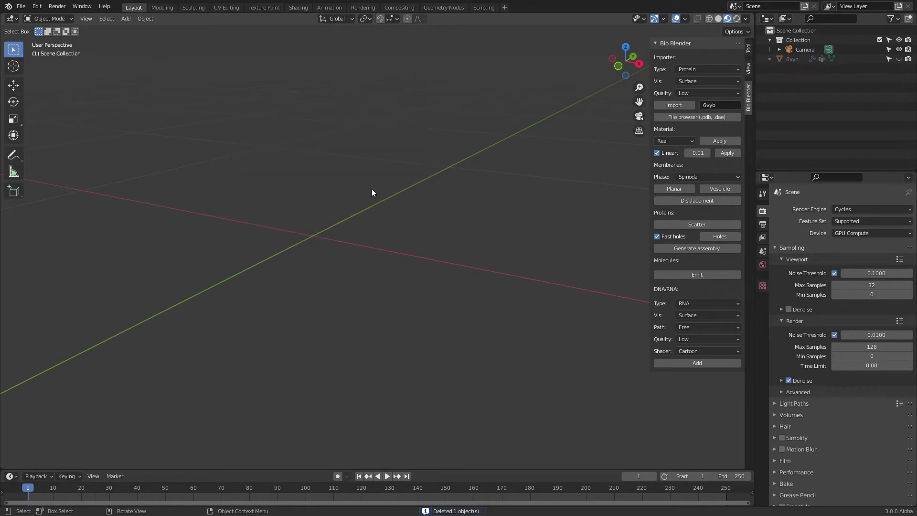
Reveal the hidden 6vyb protein mesh and set the viewport shading to Solid.
{"action": "key", "text": "alt+h"}
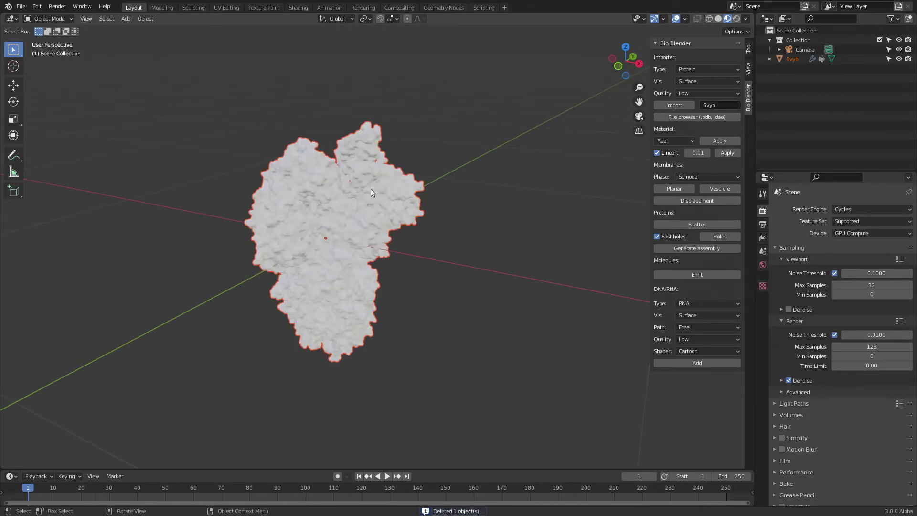
{"action": "scroll", "coordinate": [371, 188], "scroll_direction": "up", "scroll_amount": 5}
{"action": "scroll", "coordinate": [497, 168], "scroll_direction": "down", "scroll_amount": 2}
{"action": "left_click", "coordinate": [613, 132]}
{"action": "left_click_drag", "start_coordinate": [637, 102], "coordinate": [631, 30]}
{"action": "mouse_move", "coordinate": [624, 63]}
{"action": "left_mouse_down"}
{"action": "mouse_move", "coordinate": [591, 123]}
{"action": "mouse_move", "coordinate": [517, 64]}
{"action": "mouse_move", "coordinate": [678, 56]}
{"action": "mouse_move", "coordinate": [602, 77]}
{"action": "mouse_move", "coordinate": [717, 107]}
{"action": "left_mouse_up"}
{"action": "left_click", "coordinate": [718, 18]}
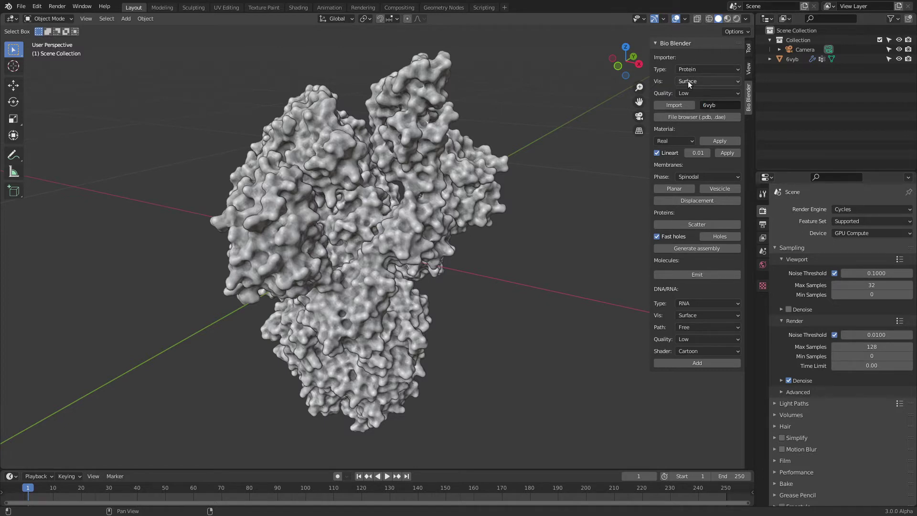
{"action": "scroll", "coordinate": [552, 124], "scroll_direction": "down", "scroll_amount": 3}
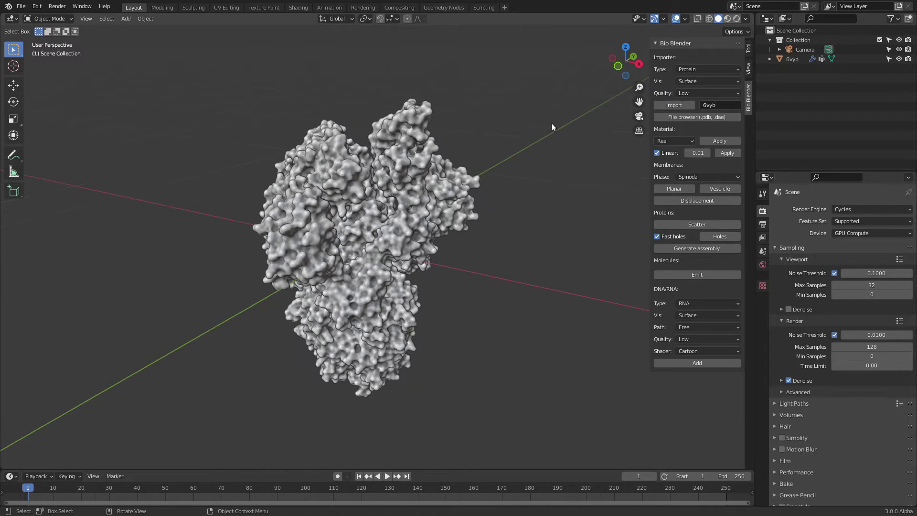
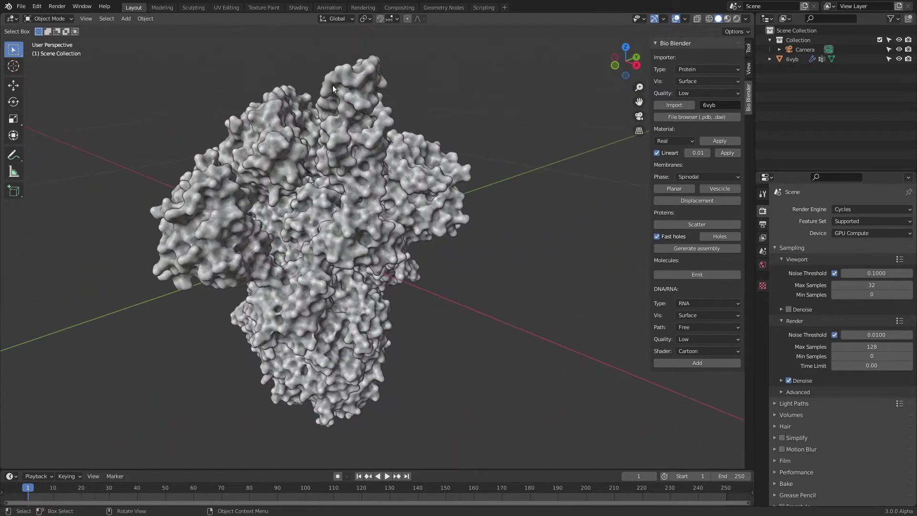
Try adding an armature at the current 3D cursor position, and undo the addition.
{"action": "left_click", "coordinate": [142, 20]}
{"action": "left_click", "coordinate": [125, 18]}
{"action": "left_click", "coordinate": [158, 102]}
{"action": "scroll", "coordinate": [351, 196], "scroll_direction": "down", "scroll_amount": 8}
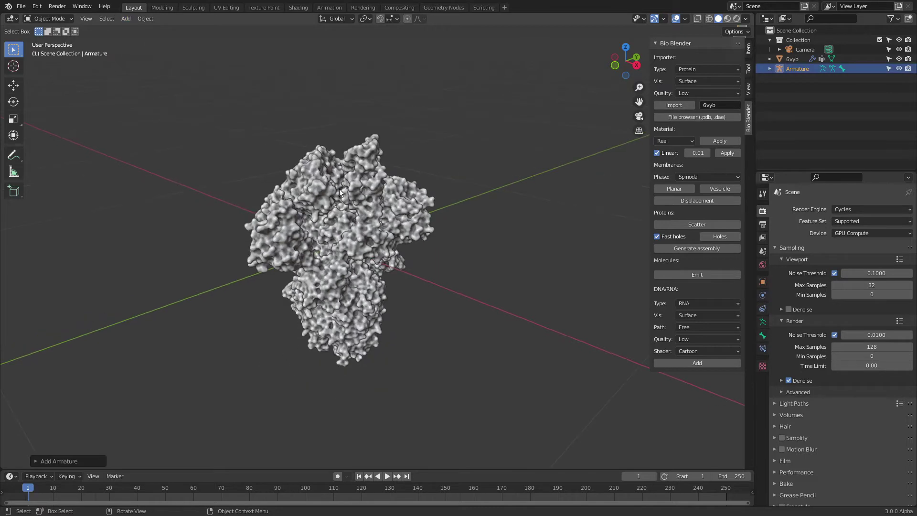
{"action": "scroll", "coordinate": [350, 196], "scroll_direction": "down", "scroll_amount": 3}
{"action": "scroll", "coordinate": [558, 151], "scroll_direction": "up", "scroll_amount": 2}
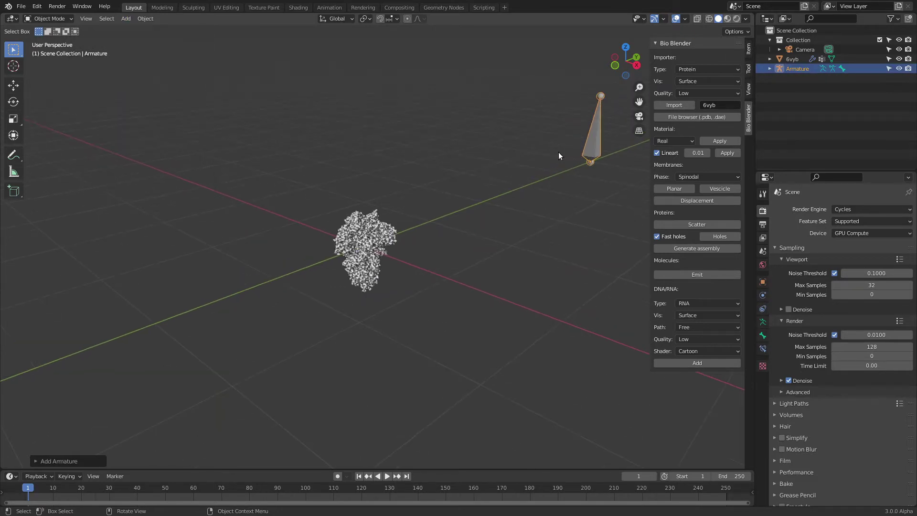
{"action": "key", "text": "ctrl+z"}
Snap the 3D cursor to the world origin.
{"action": "scroll", "coordinate": [502, 160], "scroll_direction": "up", "scroll_amount": 3}
{"action": "scroll", "coordinate": [572, 168], "scroll_direction": "down", "scroll_amount": 4}
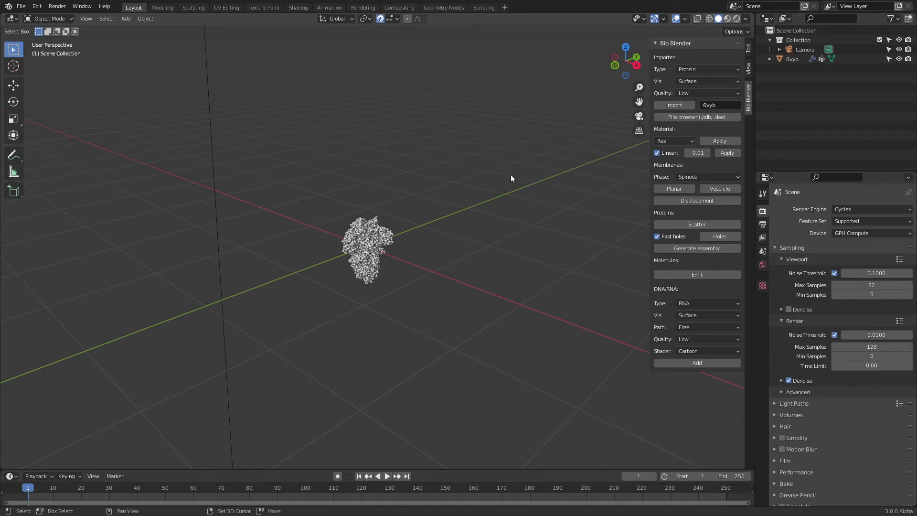
{"action": "left_click_drag", "start_coordinate": [621, 59], "coordinate": [613, 60]}
{"action": "scroll", "coordinate": [504, 151], "scroll_direction": "up", "scroll_amount": 5}
{"action": "right_click", "coordinate": [475, 192]}
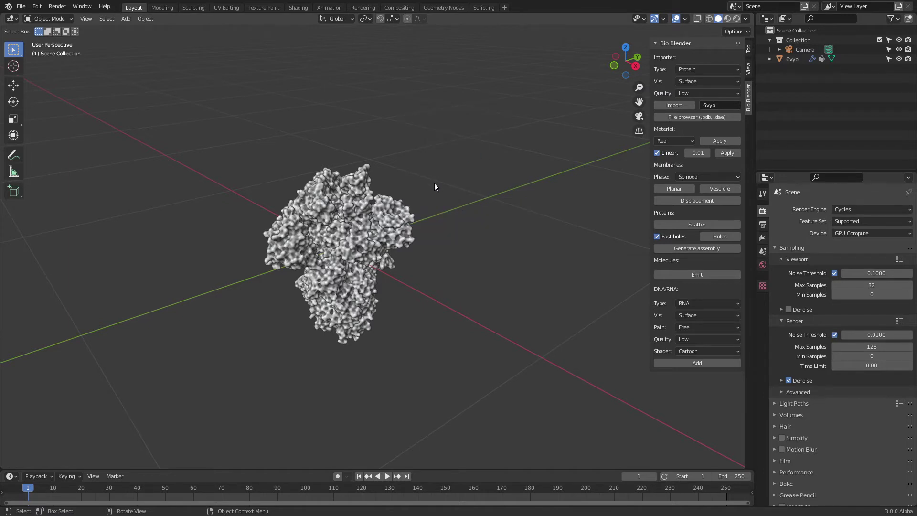
{"action": "key", "text": "shift+s"}
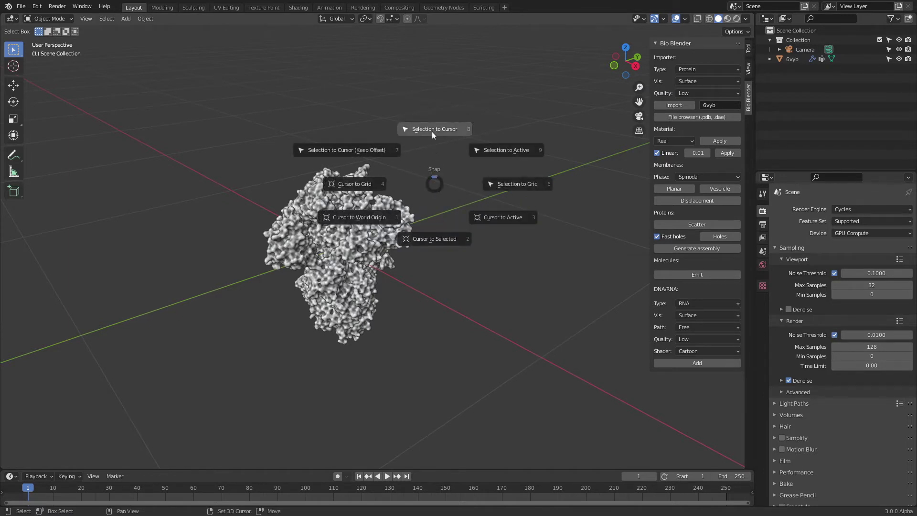
{"action": "left_click", "coordinate": [363, 217]}
{"action": "scroll", "coordinate": [363, 217], "scroll_direction": "up", "scroll_amount": 2}
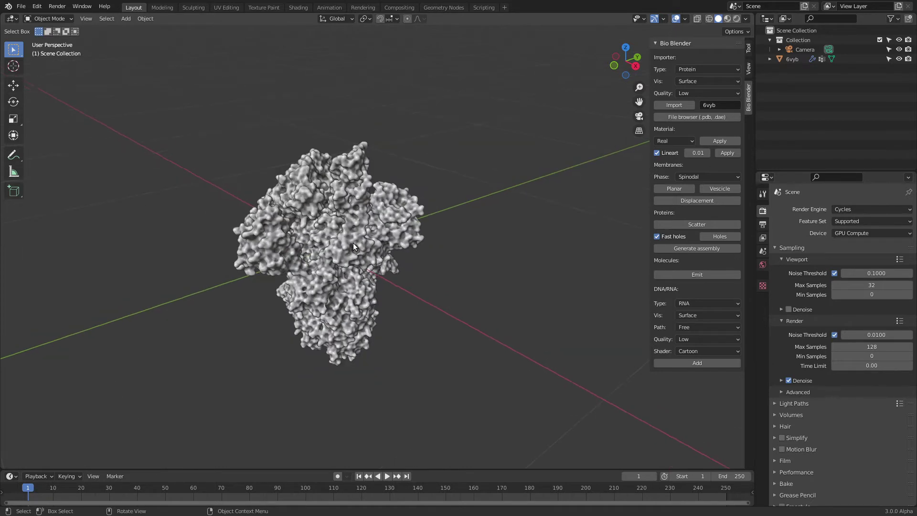
Temporarily hide the 6vyb protein mesh to look for the 3D cursor, and reveal the mesh again.
{"action": "left_click", "coordinate": [308, 234]}
{"action": "key", "text": "h"}
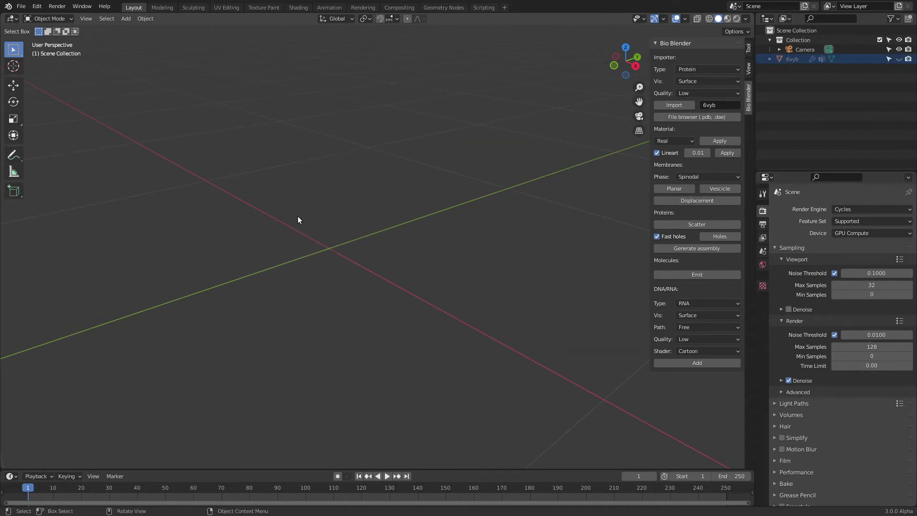
{"action": "key", "text": "alt+h"}
{"action": "scroll", "coordinate": [422, 216], "scroll_direction": "down", "scroll_amount": 4}
{"action": "scroll", "coordinate": [478, 143], "scroll_direction": "up", "scroll_amount": 2}
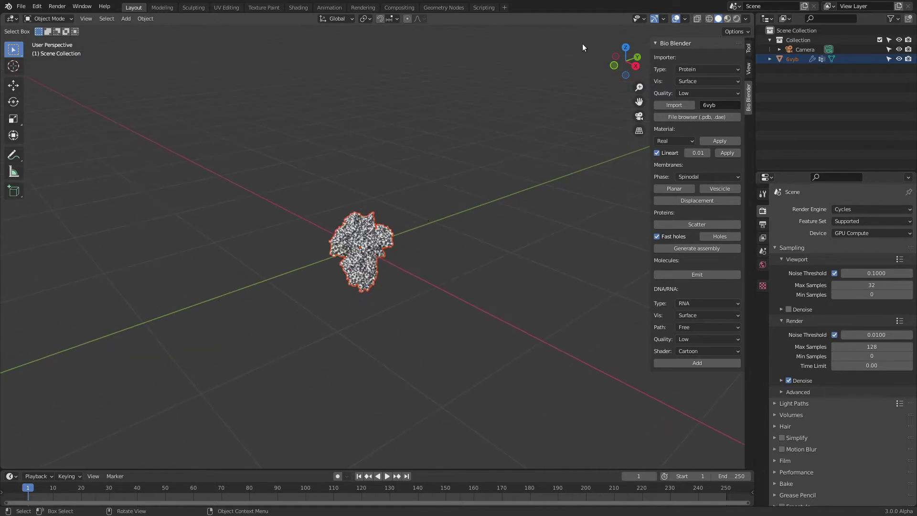
{"action": "scroll", "coordinate": [582, 44], "scroll_direction": "up", "scroll_amount": 2}
Turn on the 3D Cursor viewport overlay and deselect the 6vyb protein mesh.
{"action": "left_click", "coordinate": [685, 19]}
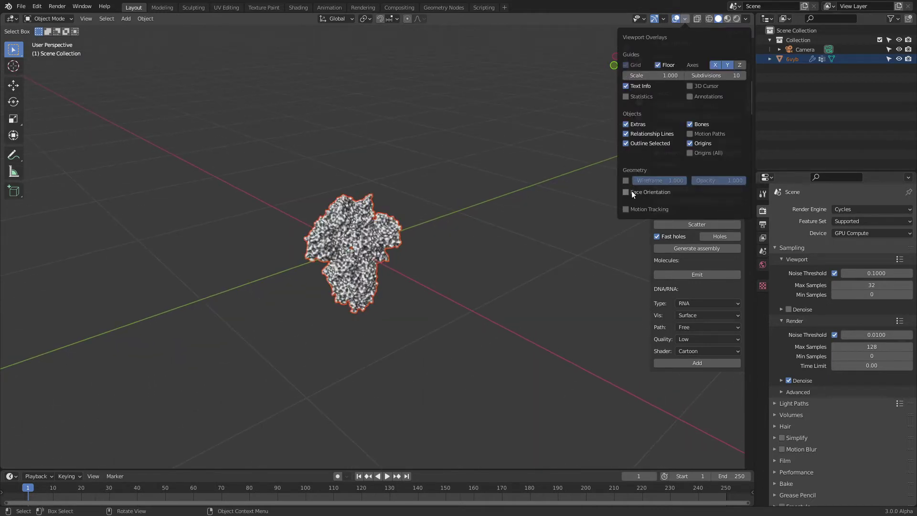
{"action": "left_click", "coordinate": [689, 86]}
{"action": "scroll", "coordinate": [482, 210], "scroll_direction": "up", "scroll_amount": 4}
{"action": "left_click", "coordinate": [477, 211]}
{"action": "scroll", "coordinate": [401, 270], "scroll_direction": "up", "scroll_amount": 4}
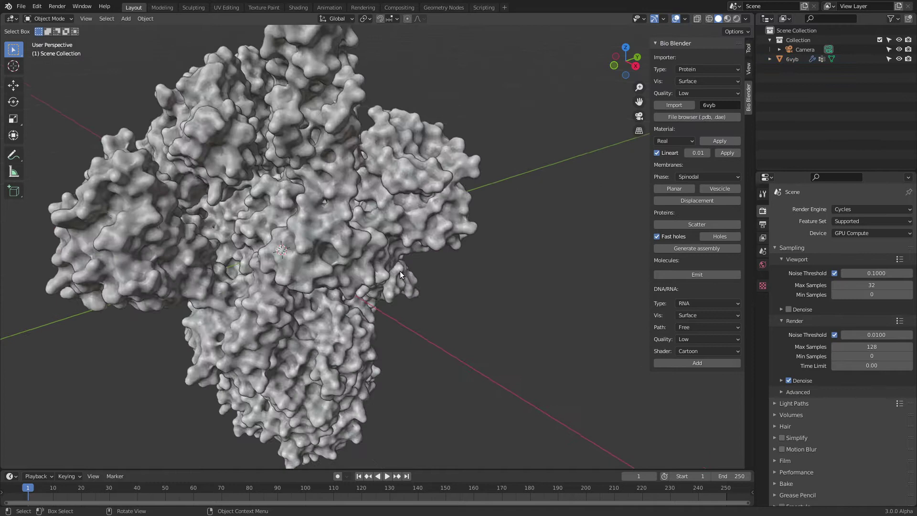
{"action": "scroll", "coordinate": [616, 114], "scroll_direction": "down", "scroll_amount": 4}
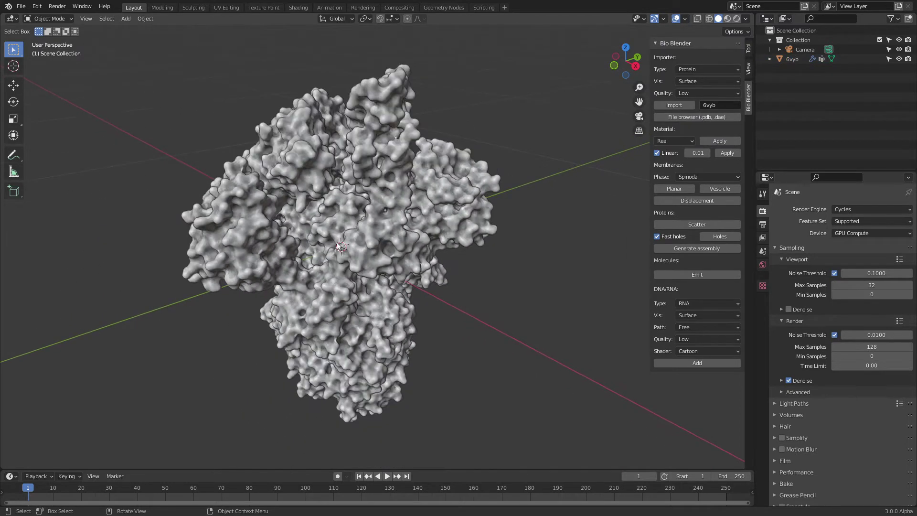
Add an armature with a single bone at the world origin, inside the 6vyb protein.
{"action": "left_click", "coordinate": [126, 19]}
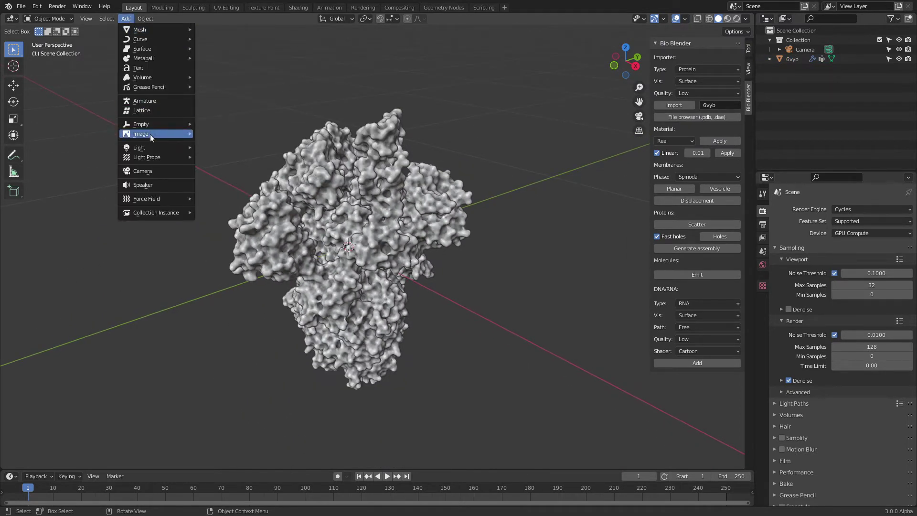
{"action": "left_click", "coordinate": [146, 102]}
{"action": "scroll", "coordinate": [448, 121], "scroll_direction": "down", "scroll_amount": 4}
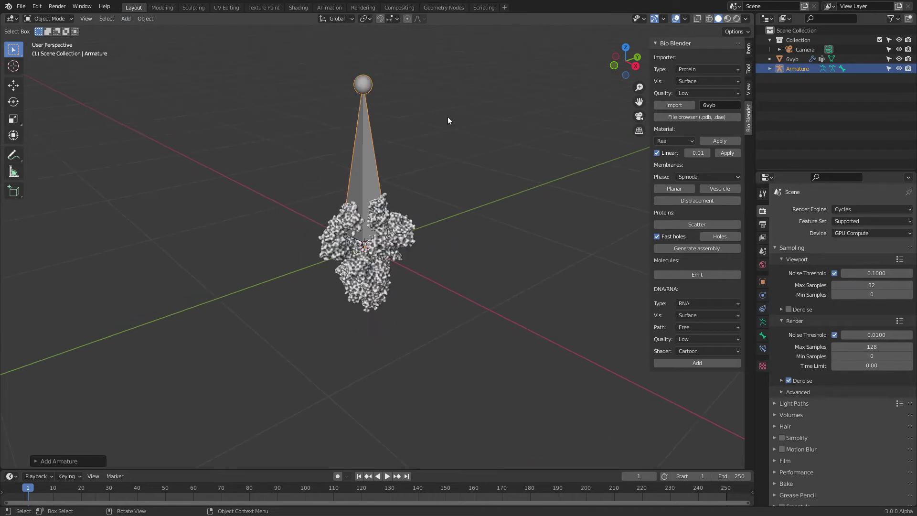
Scale the new armature down in the front orthographic view so its bone fits inside the 6vyb protein.
{"action": "key", "text": "KP_1"}
{"action": "key", "text": "s"}
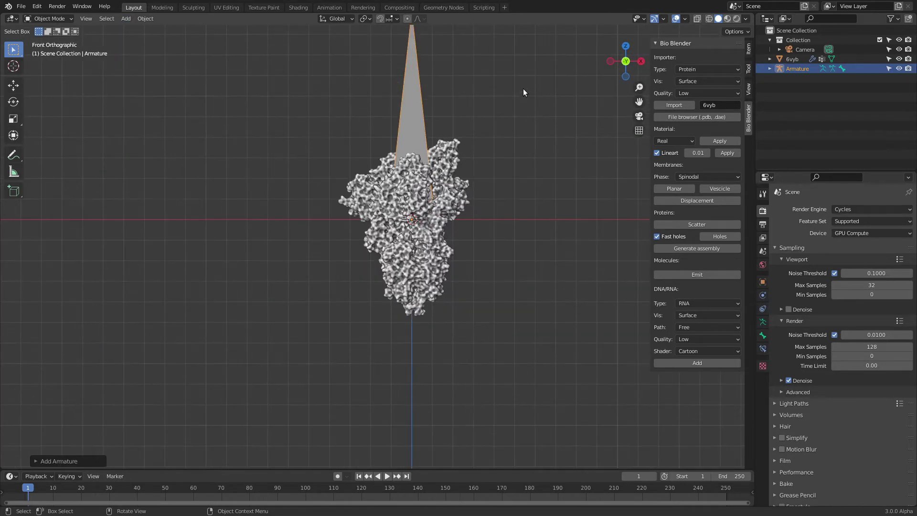
{"action": "left_click", "coordinate": [444, 181]}
{"action": "scroll", "coordinate": [555, 151], "scroll_direction": "up", "scroll_amount": 4}
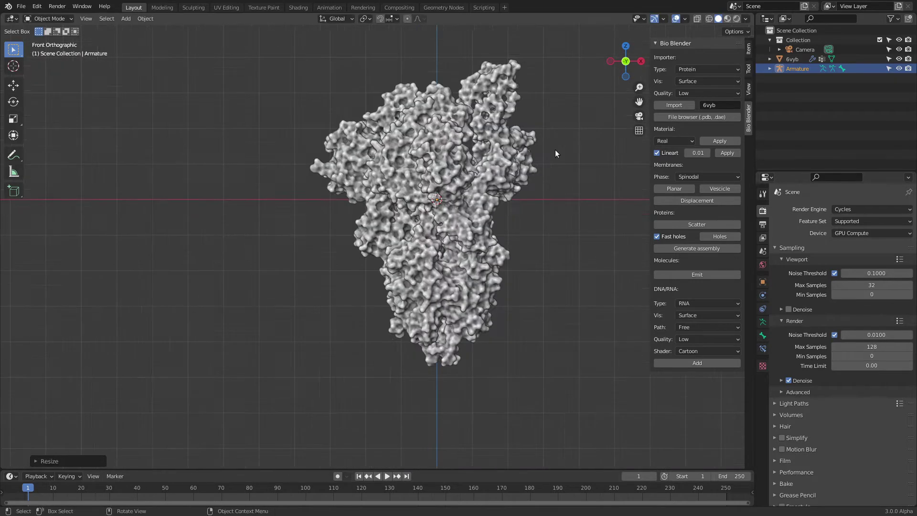
{"action": "scroll", "coordinate": [616, 104], "scroll_direction": "up", "scroll_amount": 1}
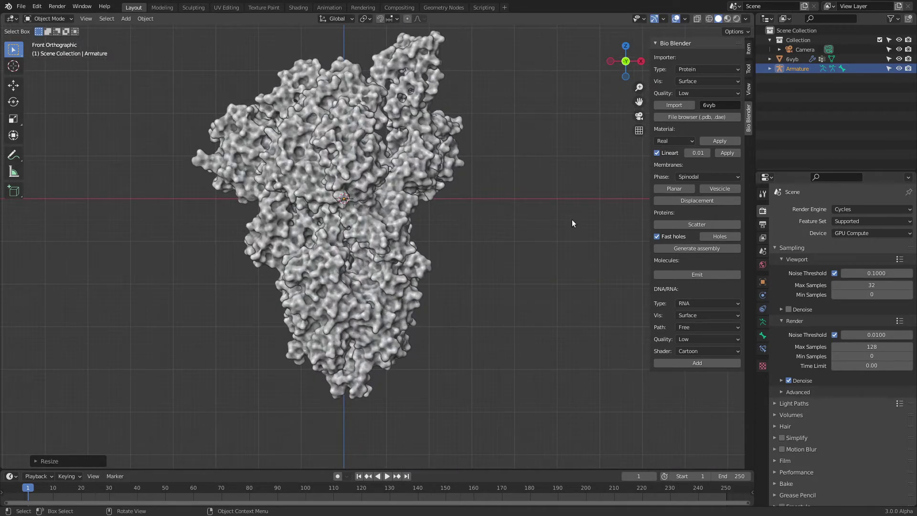
Set the new armature's viewport display to In Front so its bone shows through the 6vyb protein mesh.
{"action": "left_click", "coordinate": [763, 321]}
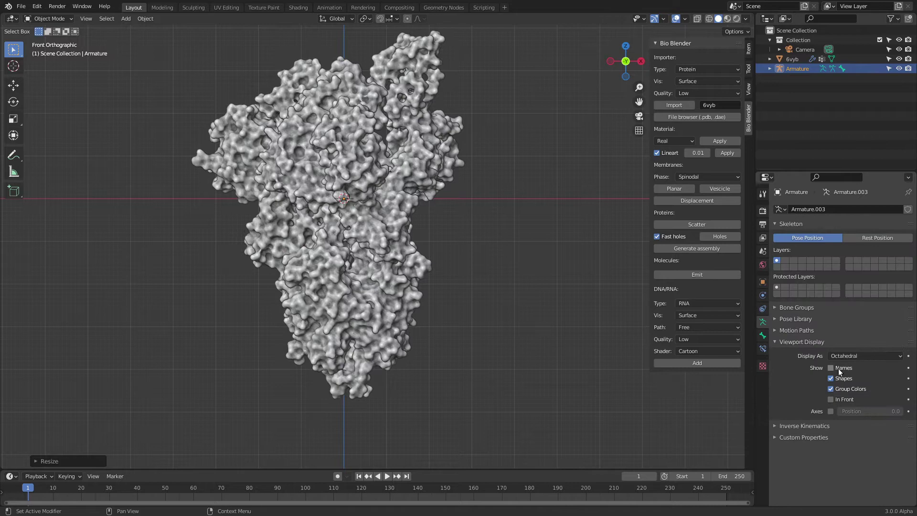
{"action": "left_click", "coordinate": [831, 400]}
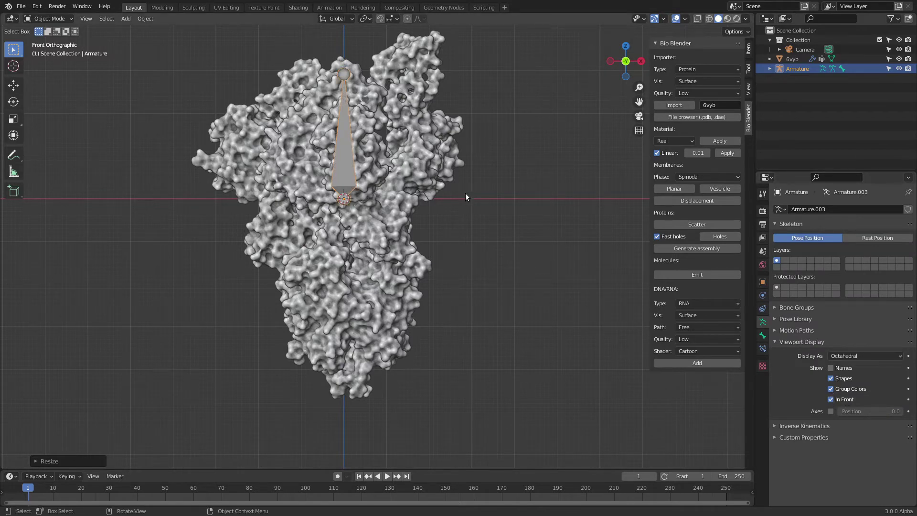
{"action": "scroll", "coordinate": [422, 162], "scroll_direction": "up", "scroll_amount": 1}
{"action": "scroll", "coordinate": [361, 126], "scroll_direction": "down", "scroll_amount": 2}
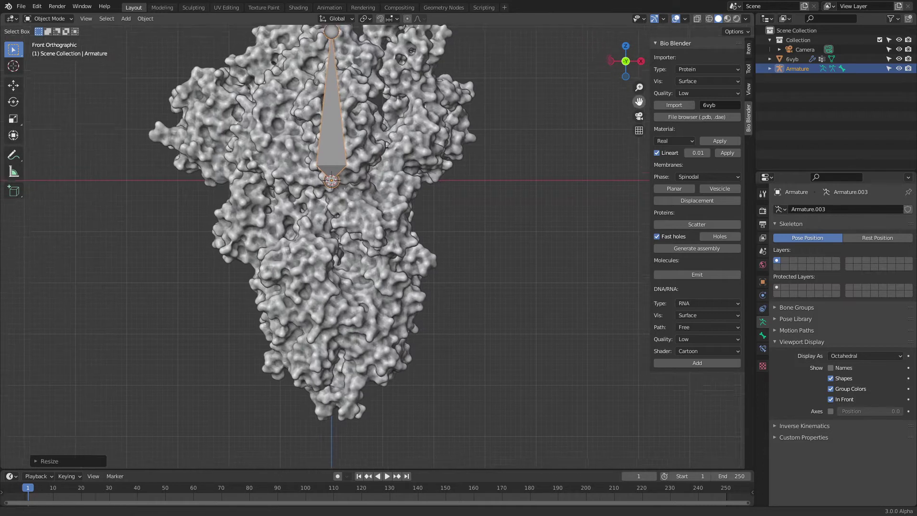
Move the armature down along the Z axis so its bone starts at the lower end of the protein, and deselect it.
{"action": "key", "text": "g"}
{"action": "key", "text": "z"}
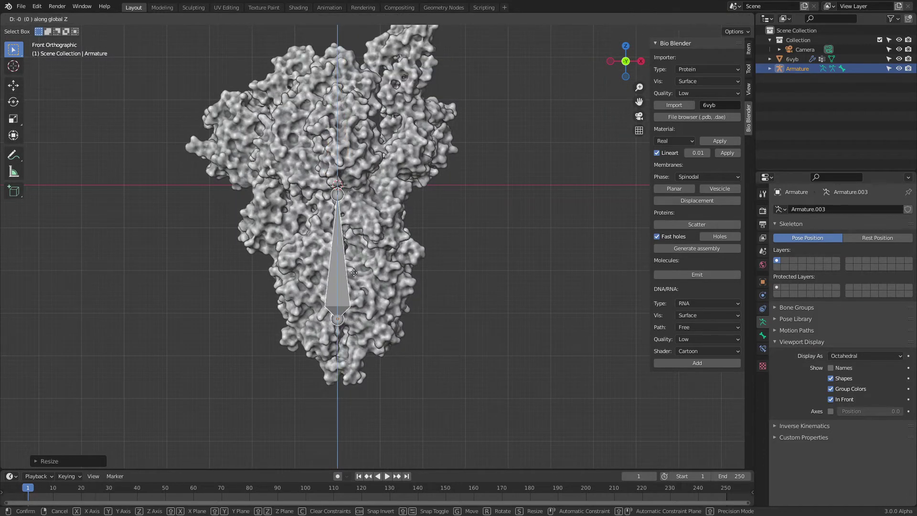
{"action": "left_click", "coordinate": [358, 324]}
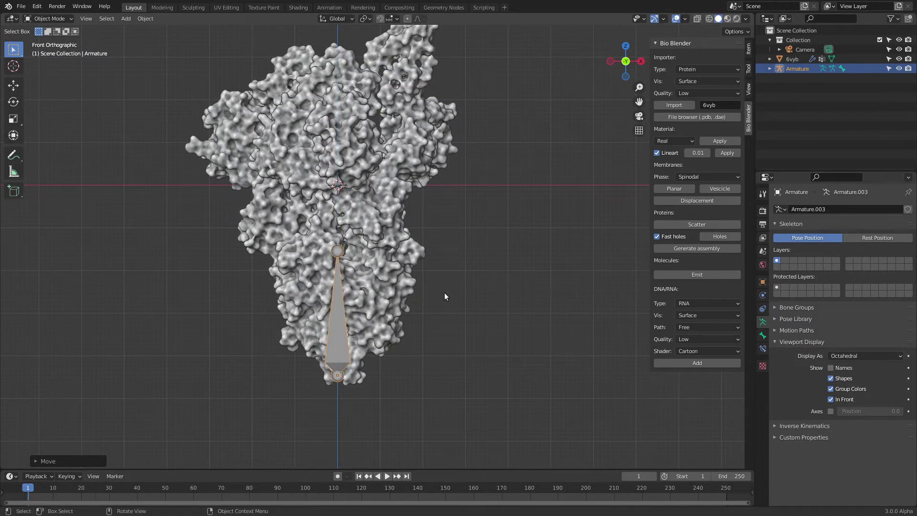
{"action": "left_click", "coordinate": [446, 292]}
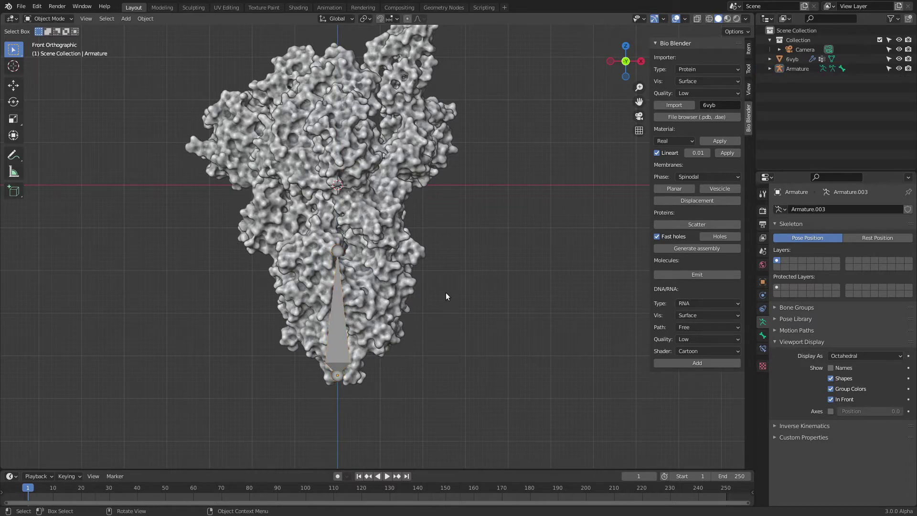
Inspect the bone's placement inside the protein from the top, right, front and oblique views.
{"action": "key", "text": "KP_7"}
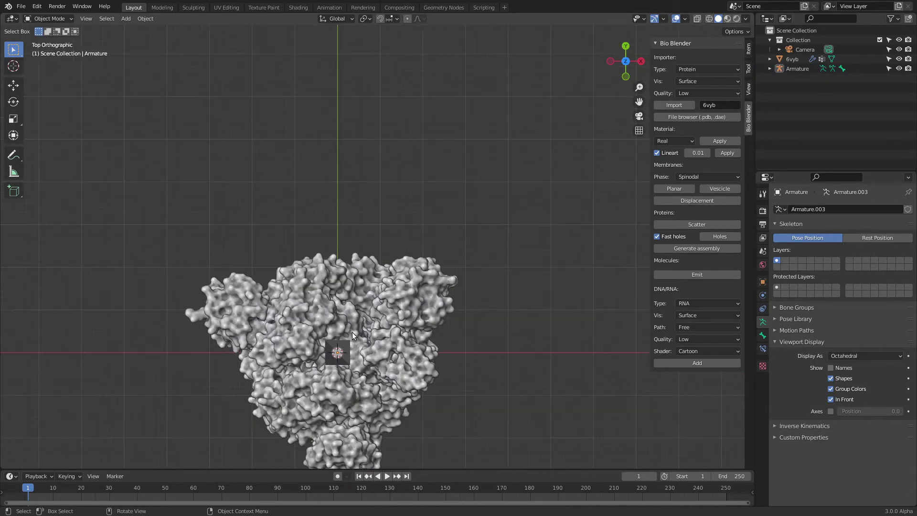
{"action": "key", "text": "KP_3"}
{"action": "scroll", "coordinate": [338, 329], "scroll_direction": "up", "scroll_amount": 2}
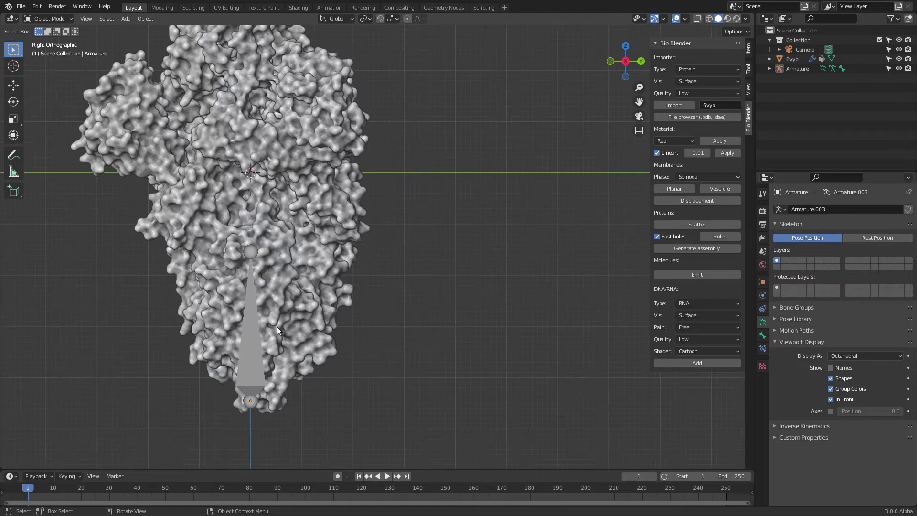
{"action": "scroll", "coordinate": [338, 330], "scroll_direction": "down", "scroll_amount": 1}
{"action": "scroll", "coordinate": [441, 283], "scroll_direction": "down", "scroll_amount": 2}
{"action": "left_click_drag", "start_coordinate": [627, 73], "coordinate": [750, 105]}
{"action": "key", "text": "KP_1"}
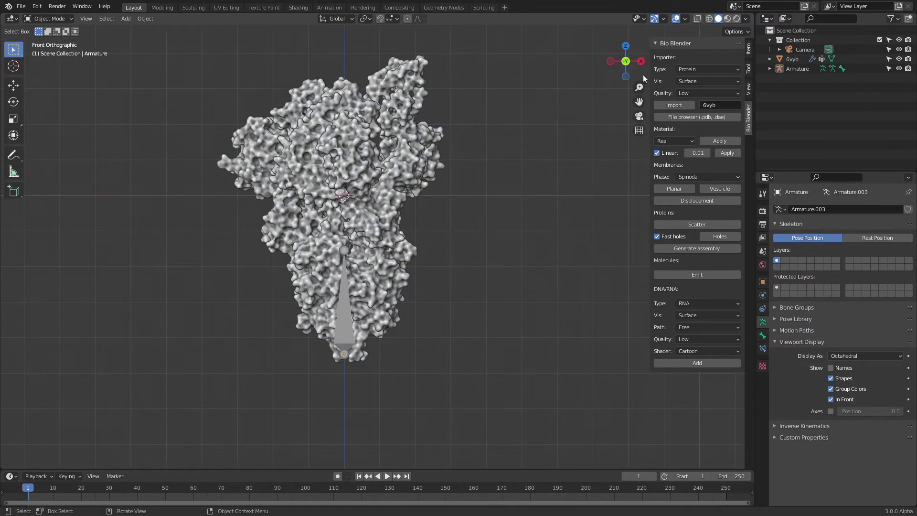
{"action": "key", "text": "KP_3"}
{"action": "scroll", "coordinate": [493, 192], "scroll_direction": "up", "scroll_amount": 1}
{"action": "left_click_drag", "start_coordinate": [617, 70], "coordinate": [469, 185]}
{"action": "mouse_move", "coordinate": [616, 70]}
{"action": "left_mouse_down"}
{"action": "mouse_move", "coordinate": [622, 41]}
{"action": "mouse_move", "coordinate": [624, 56]}
{"action": "mouse_move", "coordinate": [601, 67]}
{"action": "left_mouse_up"}
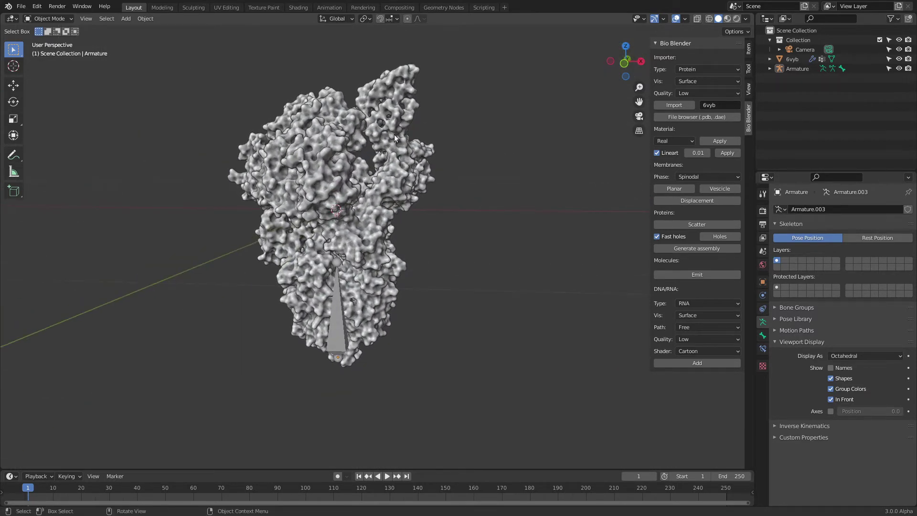
In the armature's Edit Mode, extrude a second bone from the first bone's tip up to the protein's outer side on positive X.
{"action": "left_click", "coordinate": [332, 336]}
{"action": "key", "text": "g"}
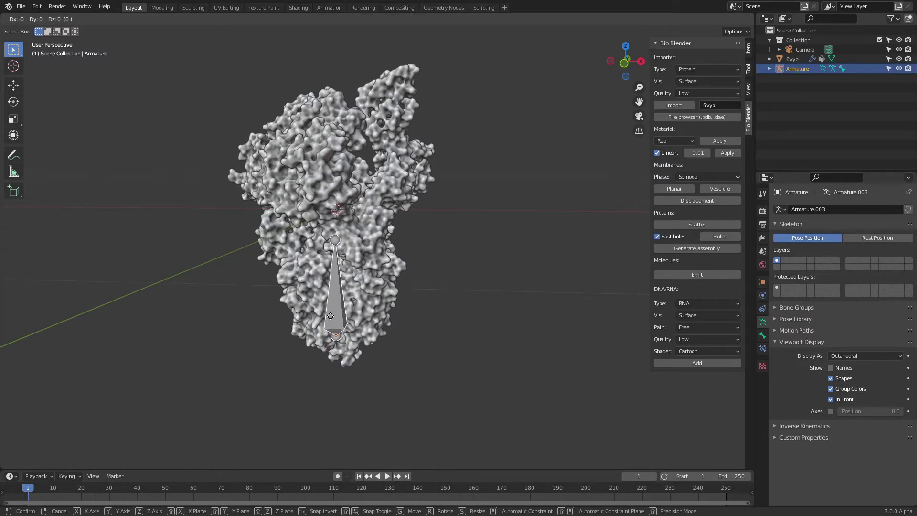
{"action": "left_click", "coordinate": [330, 315]}
{"action": "scroll", "coordinate": [330, 315], "scroll_direction": "up", "scroll_amount": 1}
{"action": "key", "text": "Tab"}
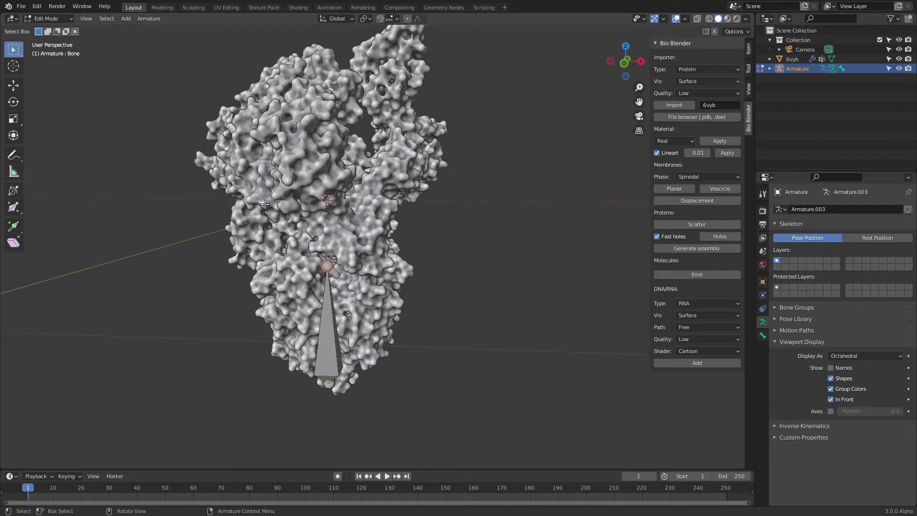
{"action": "scroll", "coordinate": [368, 232], "scroll_direction": "up", "scroll_amount": 2}
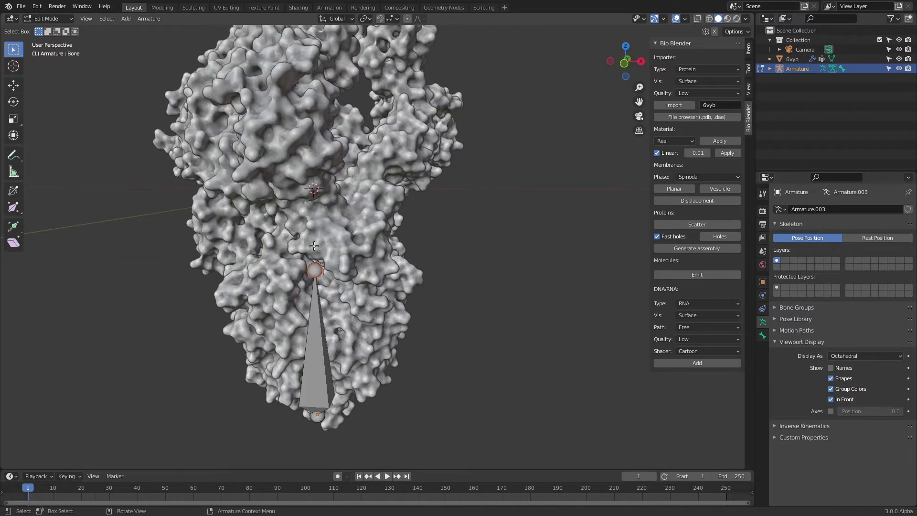
{"action": "scroll", "coordinate": [350, 262], "scroll_direction": "down", "scroll_amount": 3}
{"action": "key", "text": "e"}
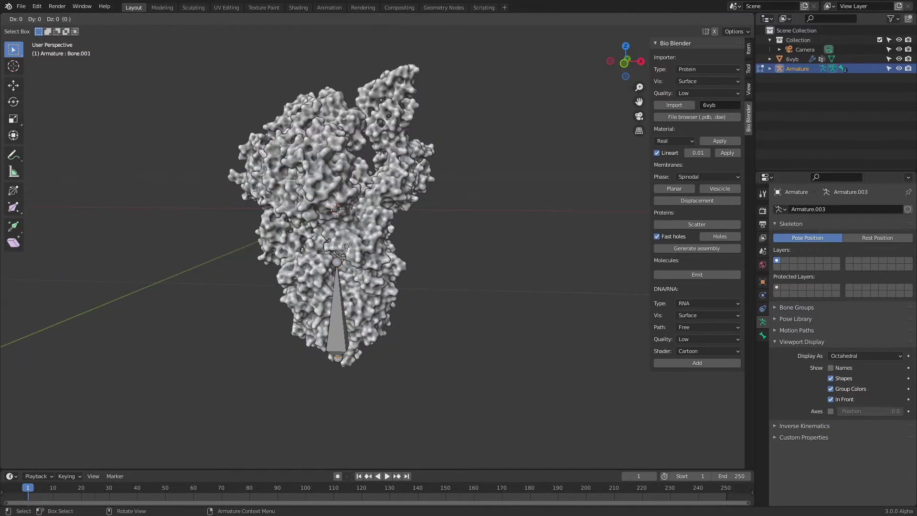
{"action": "left_click", "coordinate": [429, 159]}
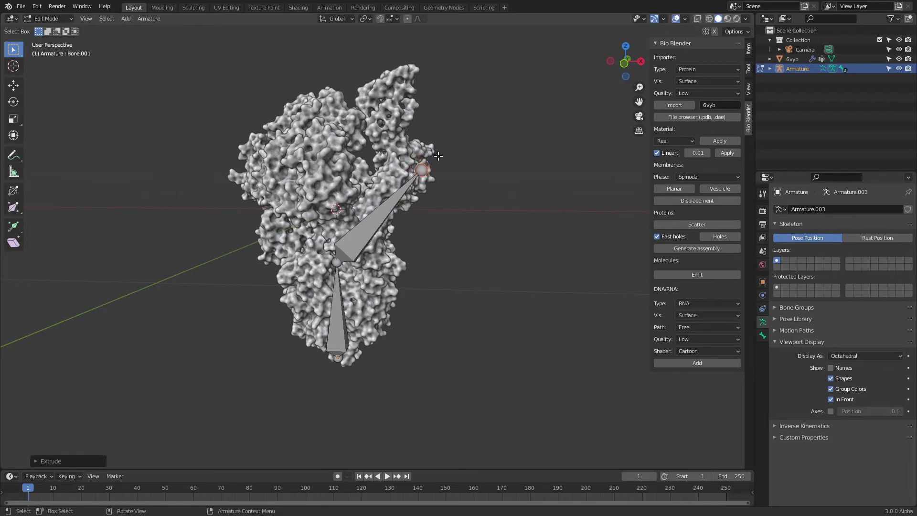
Shift the second bone's tip toward negative Y in the top orthographic view to place it within the protein.
{"action": "scroll", "coordinate": [536, 131], "scroll_direction": "up", "scroll_amount": 1}
{"action": "left_click_drag", "start_coordinate": [621, 66], "coordinate": [590, 87]}
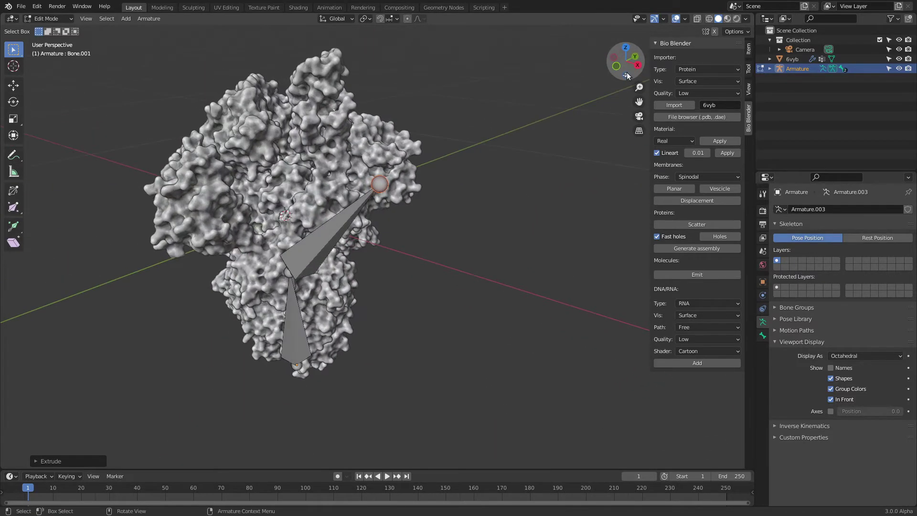
{"action": "left_click", "coordinate": [626, 48]}
{"action": "left_click", "coordinate": [626, 76]}
{"action": "left_click", "coordinate": [626, 46]}
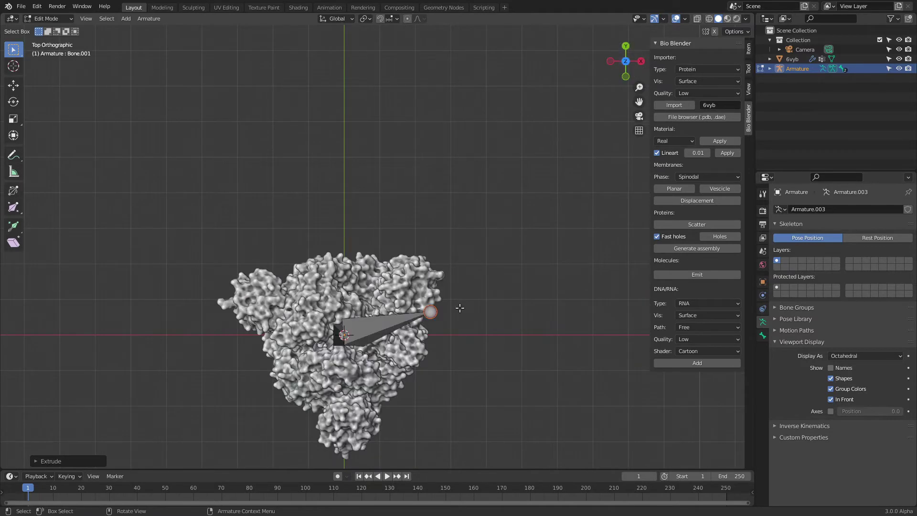
{"action": "key", "text": "g"}
{"action": "left_click", "coordinate": [446, 349]}
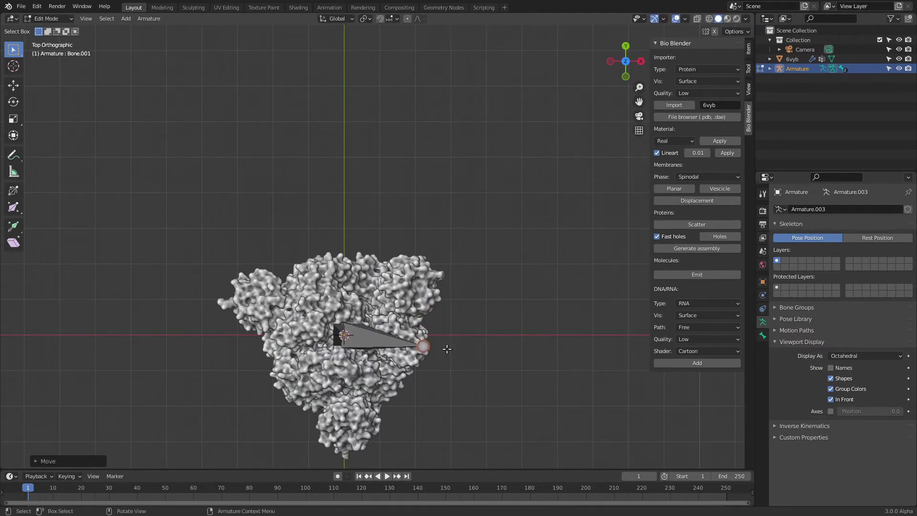
Check the second bone from the right and an oblique view and try fine-tuning the position of its tip.
{"action": "key", "text": "KP_1"}
{"action": "scroll", "coordinate": [480, 250], "scroll_direction": "up", "scroll_amount": 2}
{"action": "key", "text": "KP_3"}
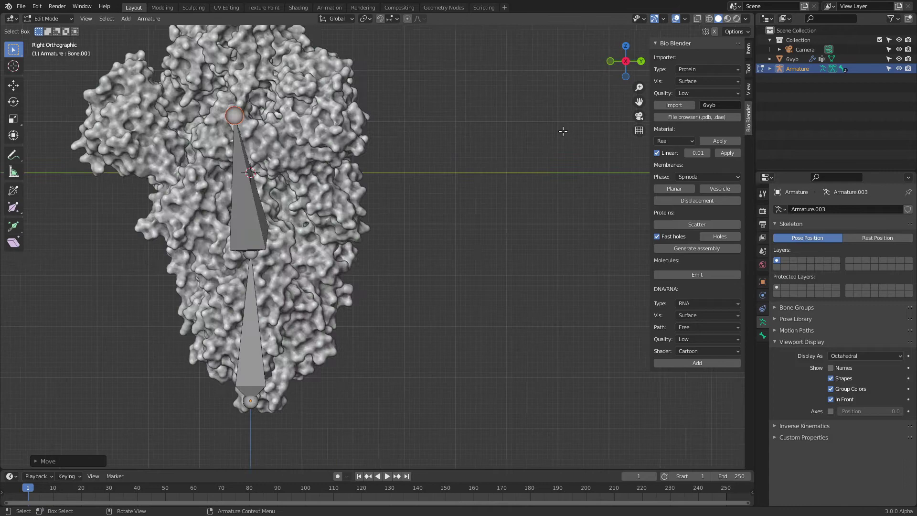
{"action": "left_click_drag", "start_coordinate": [629, 67], "coordinate": [612, 75]}
{"action": "scroll", "coordinate": [287, 181], "scroll_direction": "up", "scroll_amount": 2}
{"action": "key", "text": "g"}
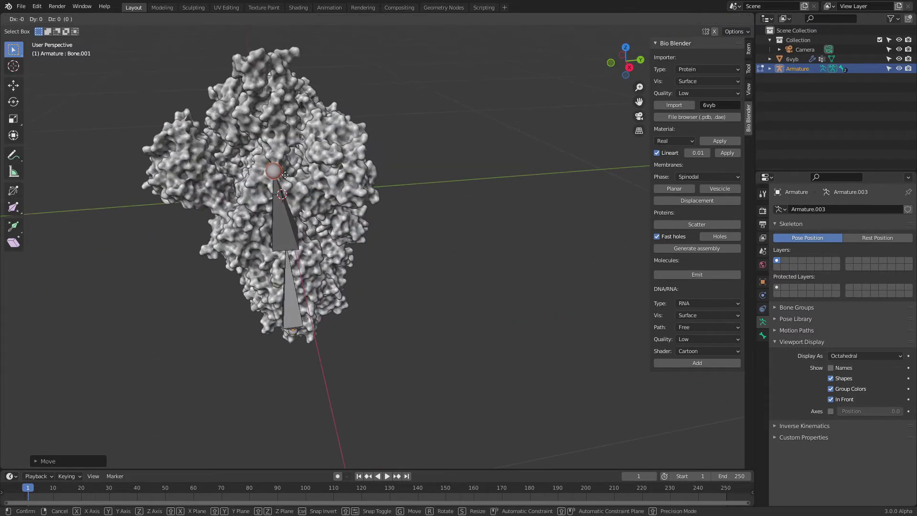
{"action": "left_click", "coordinate": [287, 184]}
Extrude a third bone in the front view from the second bone's tip to the top of the protein's raised domain.
{"action": "key", "text": "KP_1"}
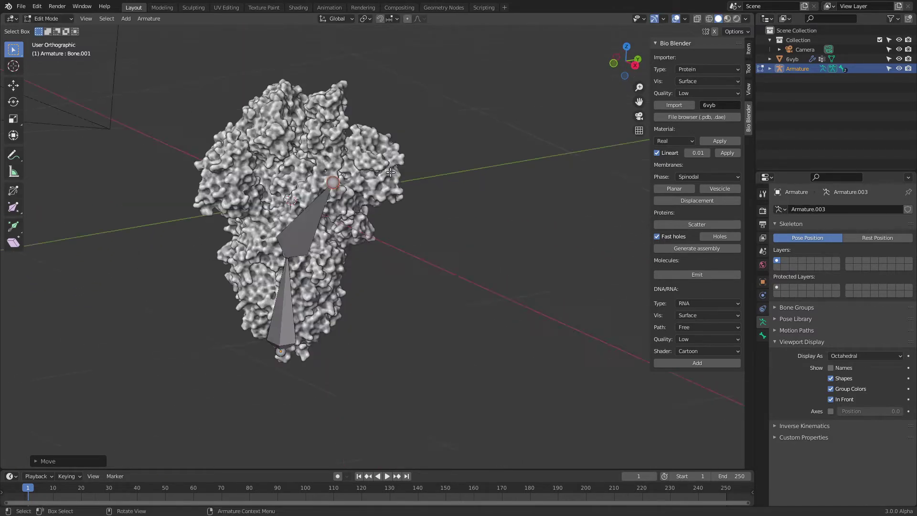
{"action": "scroll", "coordinate": [394, 172], "scroll_direction": "down", "scroll_amount": 1}
{"action": "left_click", "coordinate": [416, 167]}
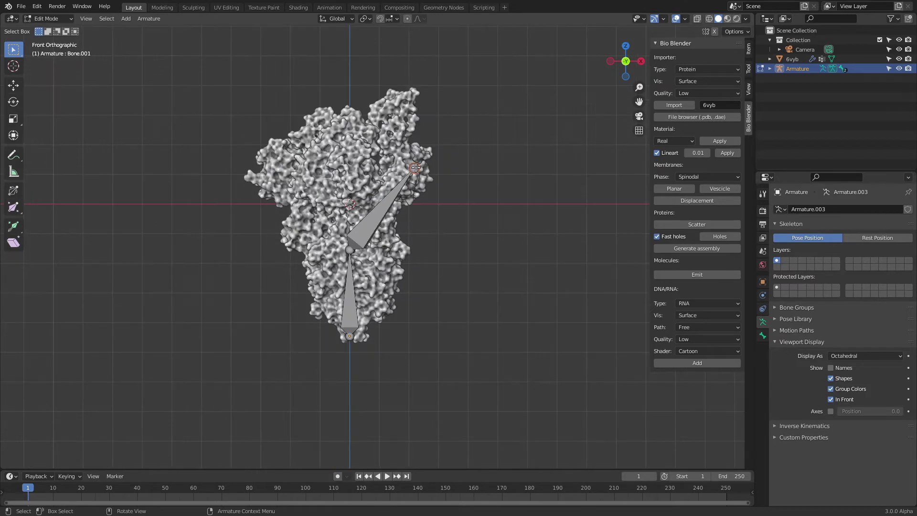
{"action": "key", "text": "e"}
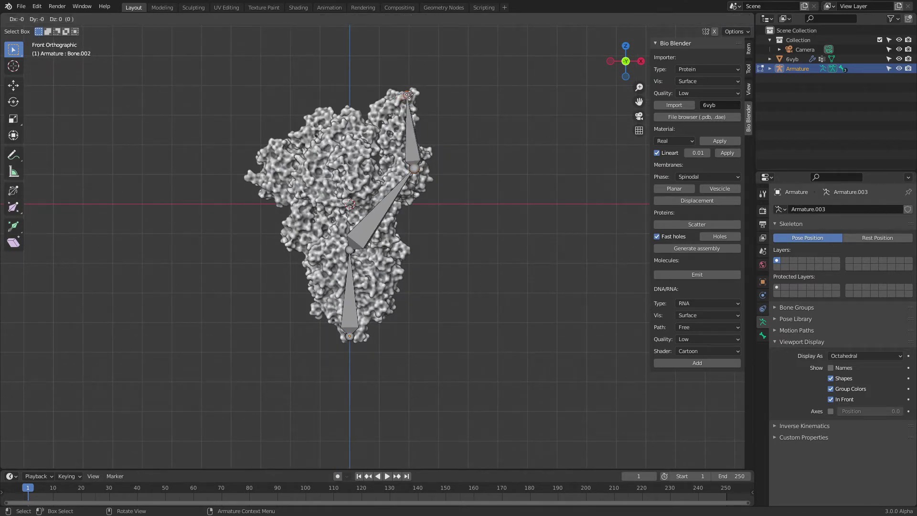
{"action": "left_click", "coordinate": [417, 92]}
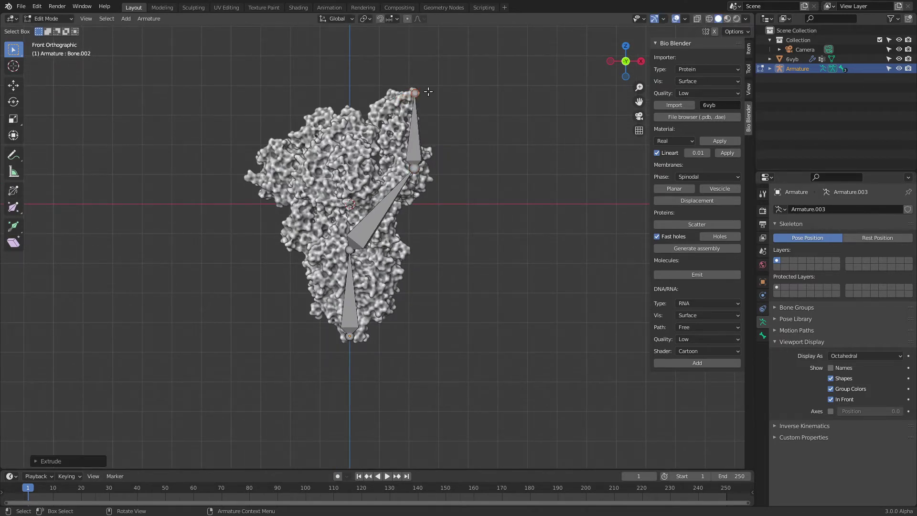
Inspect the three-bone chain against the protein from the right, top and oblique views, and clear the bone selection.
{"action": "left_click_drag", "start_coordinate": [614, 70], "coordinate": [521, 143]}
{"action": "left_click", "coordinate": [614, 71]}
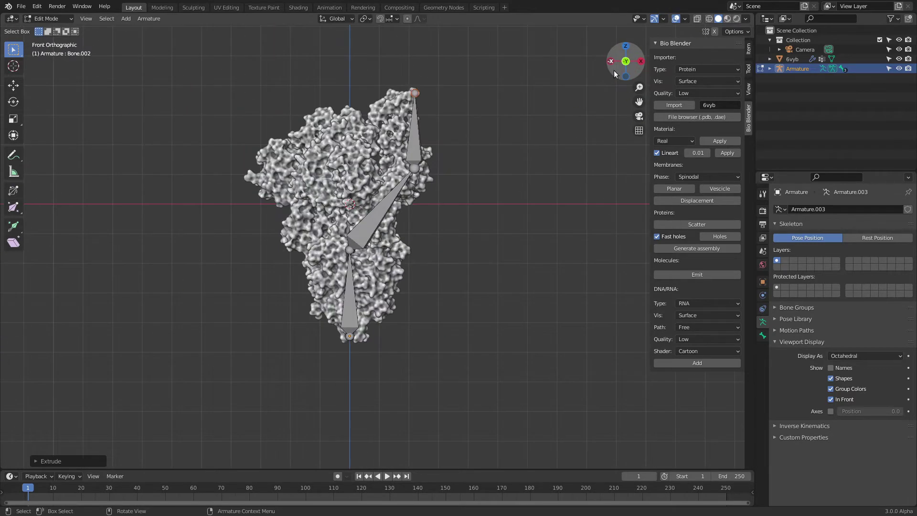
{"action": "key", "text": "KP_3"}
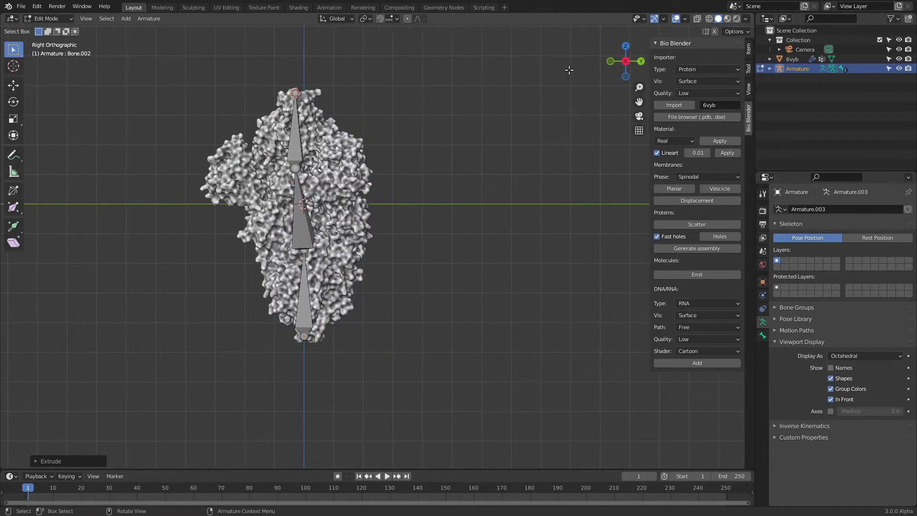
{"action": "key", "text": "KP_7"}
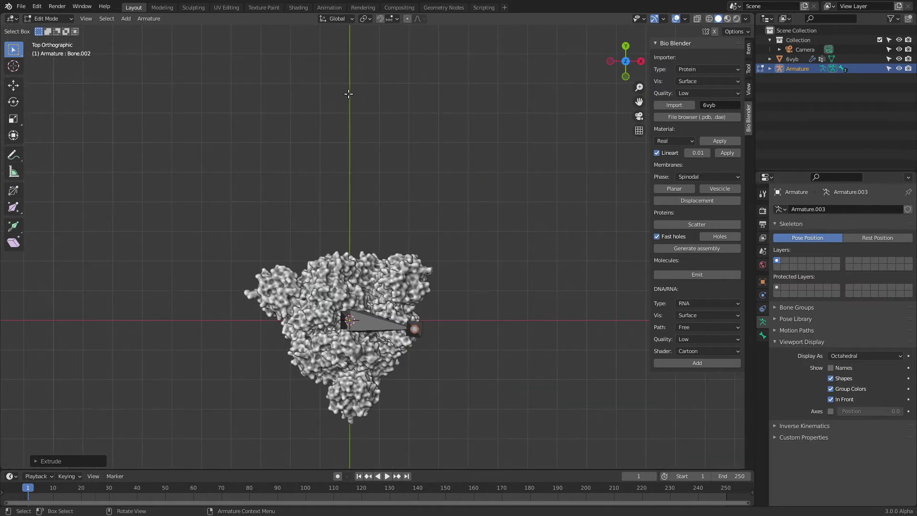
{"action": "left_click_drag", "start_coordinate": [638, 102], "coordinate": [625, 1]}
{"action": "scroll", "coordinate": [535, 140], "scroll_direction": "up", "scroll_amount": 1}
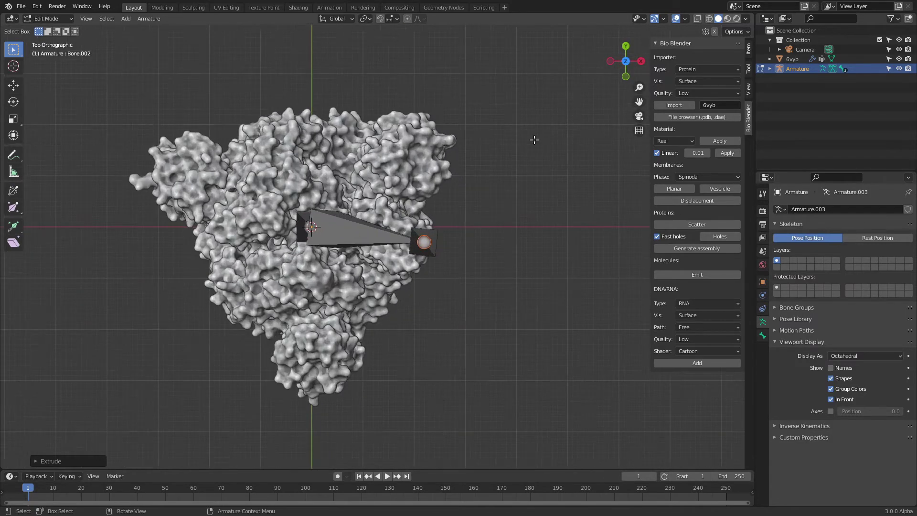
{"action": "left_click_drag", "start_coordinate": [619, 68], "coordinate": [629, 27]}
{"action": "scroll", "coordinate": [529, 86], "scroll_direction": "down", "scroll_amount": 2}
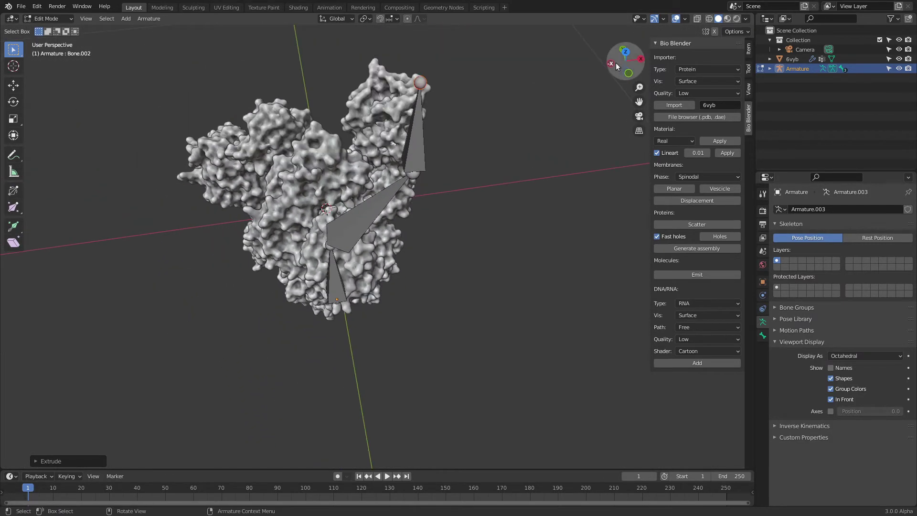
{"action": "left_click_drag", "start_coordinate": [613, 64], "coordinate": [575, 36]}
{"action": "scroll", "coordinate": [495, 139], "scroll_direction": "up", "scroll_amount": 1}
{"action": "left_click", "coordinate": [511, 187]}
{"action": "scroll", "coordinate": [505, 186], "scroll_direction": "down", "scroll_amount": 1}
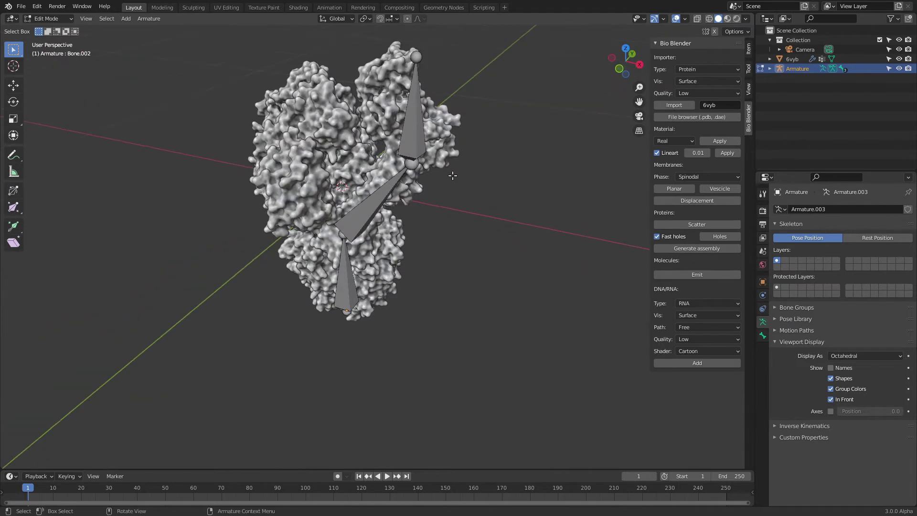
In Object Mode, parent the 6vyb protein mesh to the armature with automatic weights.
{"action": "left_click", "coordinate": [48, 18]}
{"action": "left_click", "coordinate": [45, 28]}
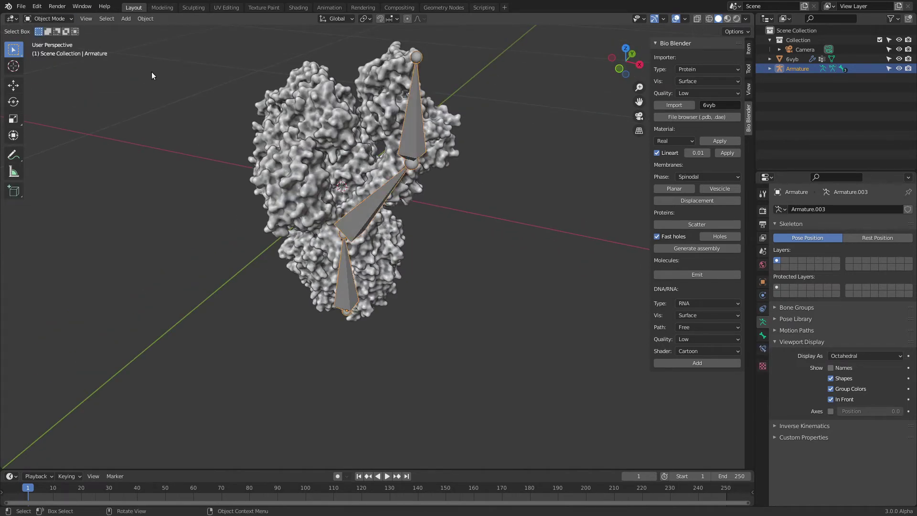
{"action": "left_click", "coordinate": [492, 205]}
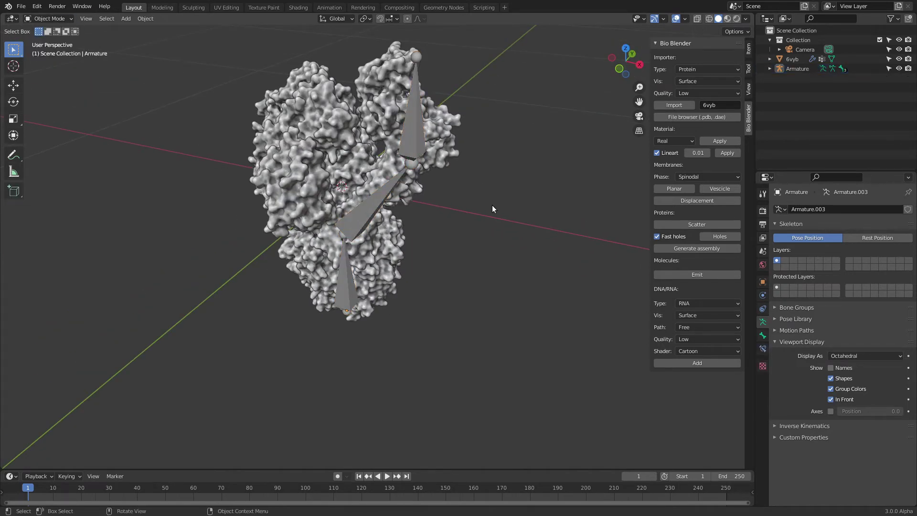
{"action": "left_click", "coordinate": [296, 138]}
{"action": "left_click", "coordinate": [409, 149], "text": "shift"}
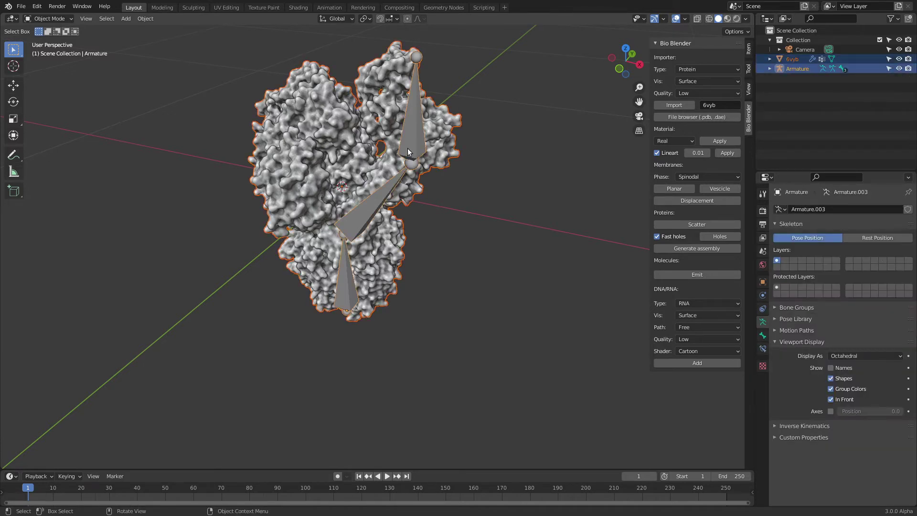
{"action": "key", "text": "ctrl+p"}
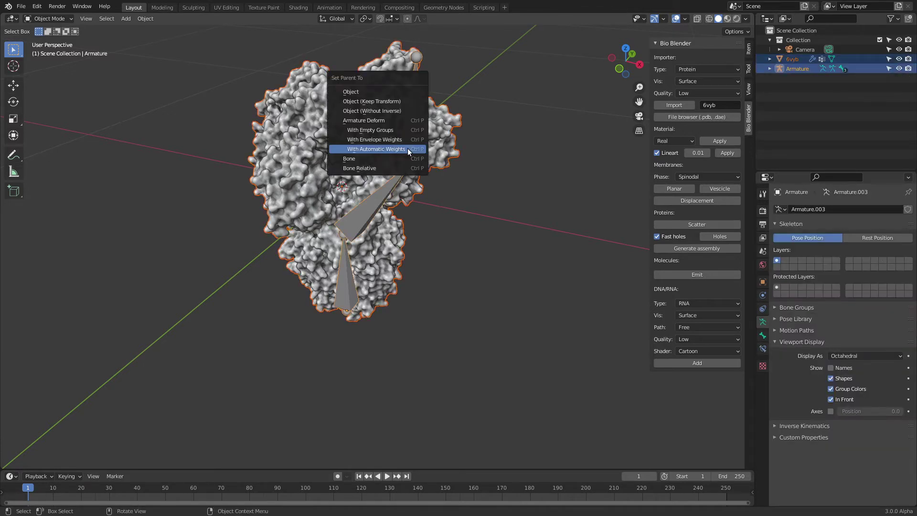
{"action": "left_click", "coordinate": [375, 149]}
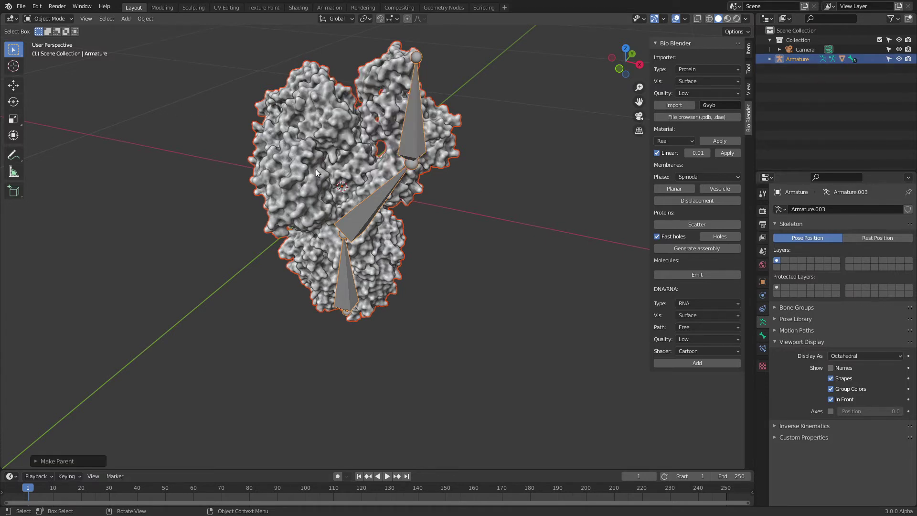
Examine the 6vyb mesh's dense vertex geometry up close in Edit Mode, and return to Object Mode.
{"action": "left_click_drag", "start_coordinate": [636, 103], "coordinate": [593, 178]}
{"action": "scroll", "coordinate": [386, 191], "scroll_direction": "up", "scroll_amount": 2}
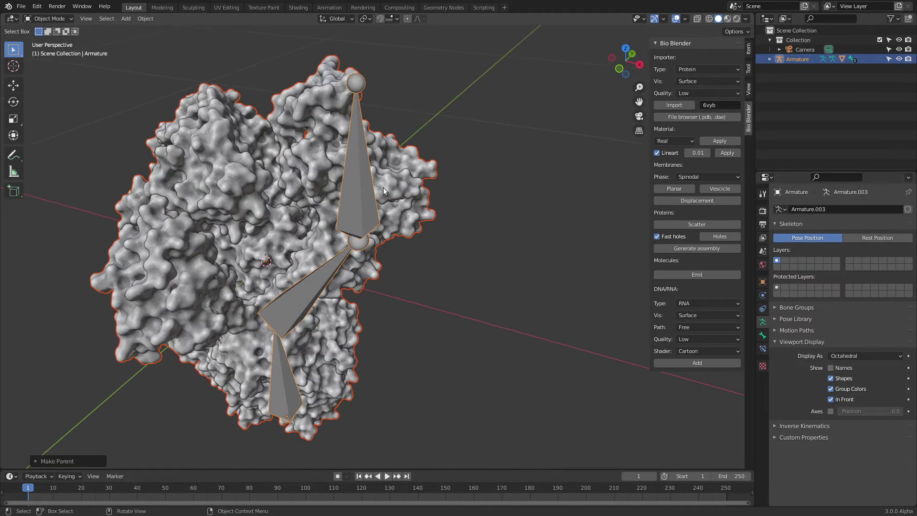
{"action": "left_click", "coordinate": [275, 197]}
{"action": "key", "text": "Tab"}
{"action": "scroll", "coordinate": [277, 195], "scroll_direction": "up", "scroll_amount": 4}
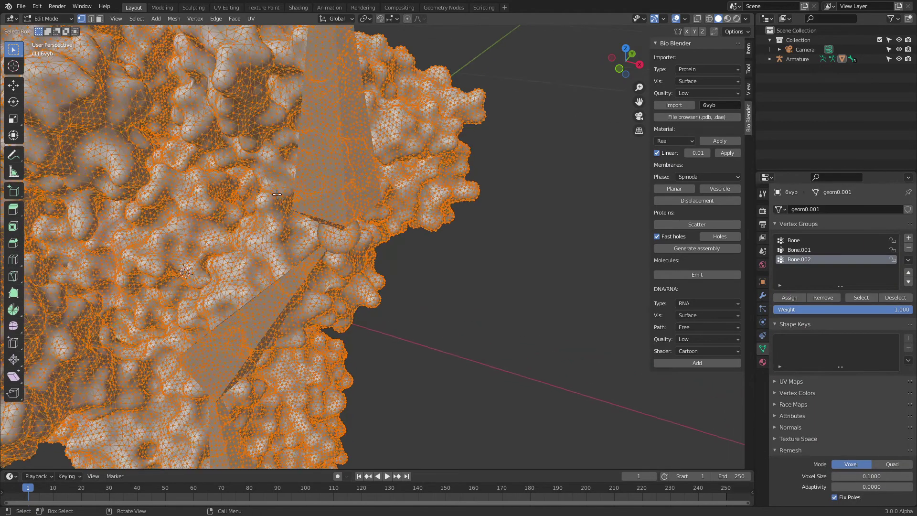
{"action": "scroll", "coordinate": [296, 187], "scroll_direction": "down", "scroll_amount": 1}
{"action": "scroll", "coordinate": [319, 176], "scroll_direction": "down", "scroll_amount": 4}
{"action": "scroll", "coordinate": [325, 179], "scroll_direction": "up", "scroll_amount": 4}
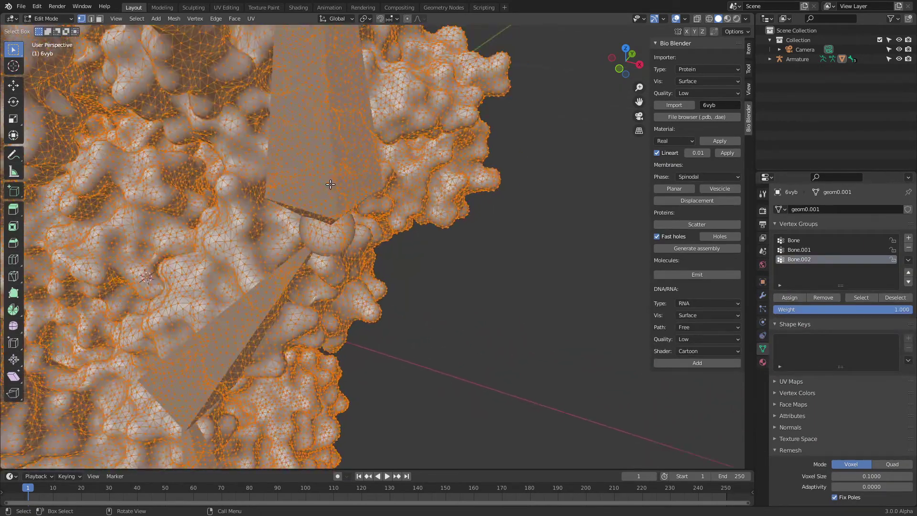
{"action": "scroll", "coordinate": [336, 183], "scroll_direction": "down", "scroll_amount": 5}
{"action": "scroll", "coordinate": [336, 183], "scroll_direction": "up", "scroll_amount": 2}
{"action": "left_click_drag", "start_coordinate": [639, 103], "coordinate": [710, 157]}
{"action": "scroll", "coordinate": [545, 128], "scroll_direction": "up", "scroll_amount": 2}
{"action": "scroll", "coordinate": [534, 132], "scroll_direction": "down", "scroll_amount": 3}
{"action": "key", "text": "Tab"}
{"action": "scroll", "coordinate": [507, 136], "scroll_direction": "up", "scroll_amount": 3}
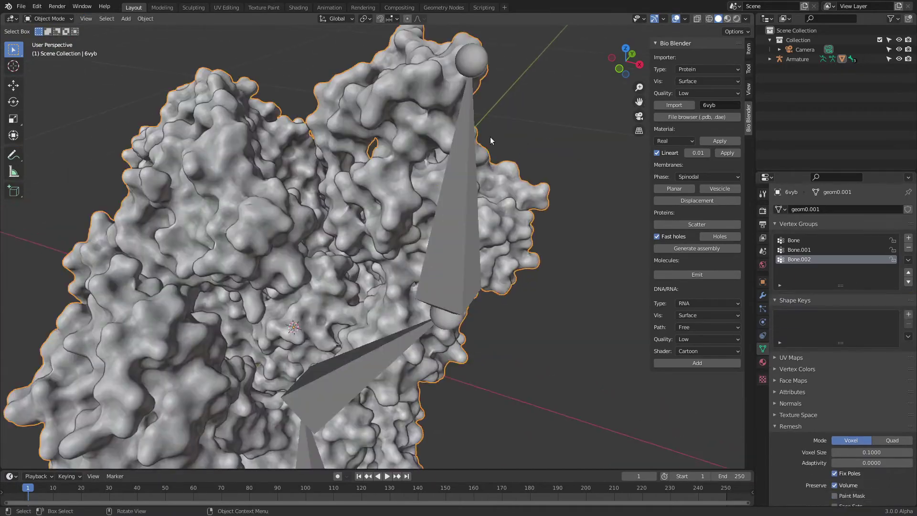
Select the armature, switch it to Pose Mode and select the topmost bone.
{"action": "left_click", "coordinate": [470, 143]}
{"action": "scroll", "coordinate": [470, 142], "scroll_direction": "down", "scroll_amount": 2}
{"action": "scroll", "coordinate": [469, 142], "scroll_direction": "down", "scroll_amount": 1}
{"action": "left_click", "coordinate": [48, 18]}
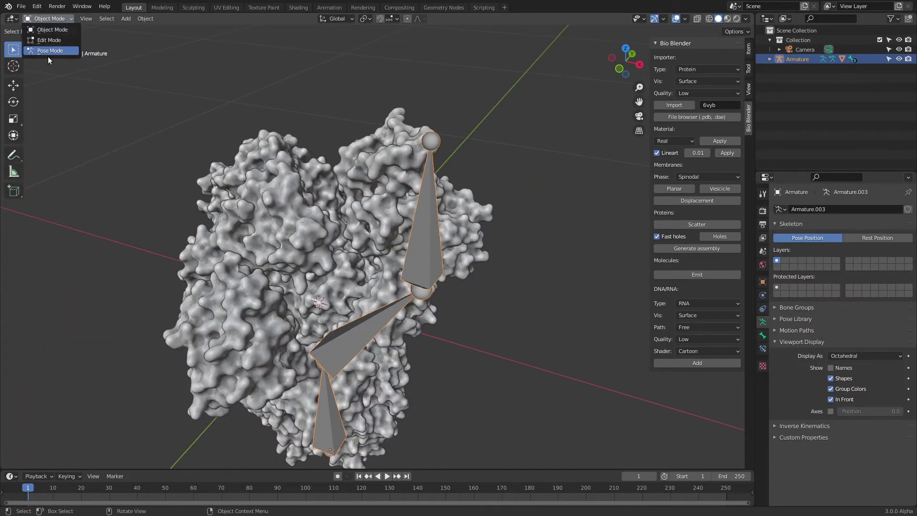
{"action": "left_click", "coordinate": [48, 50]}
{"action": "left_click", "coordinate": [425, 226]}
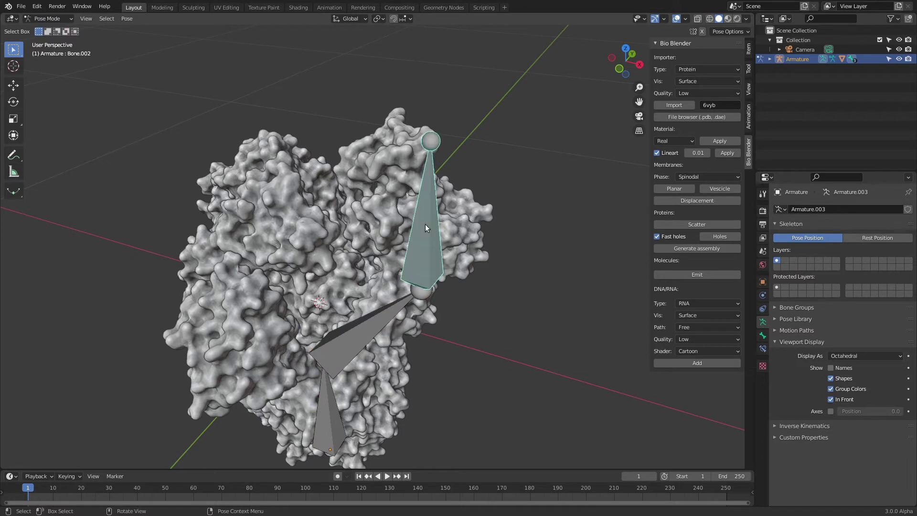
Rotate the topmost bone in the view plane and with free trackball rotation, folding the raised domain inward over the protein.
{"action": "key", "text": "r"}
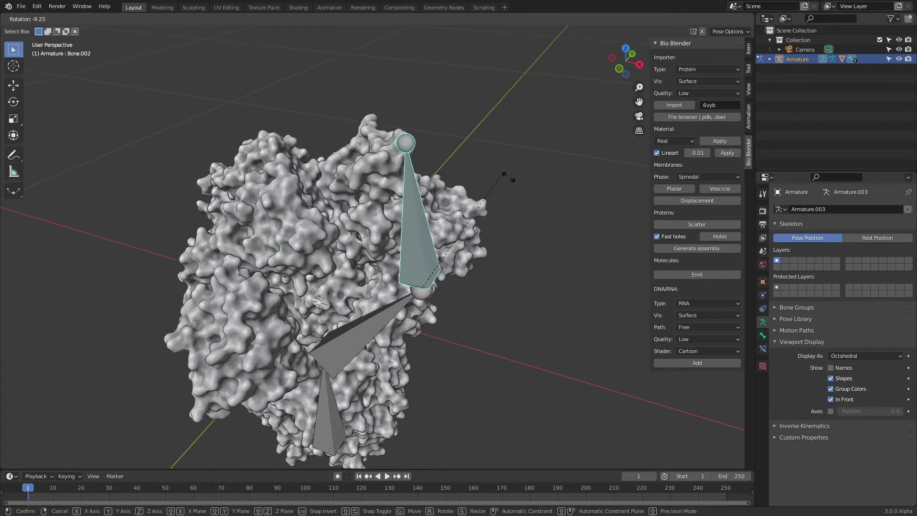
{"action": "left_click", "coordinate": [518, 170]}
{"action": "scroll", "coordinate": [519, 167], "scroll_direction": "down", "scroll_amount": 1}
{"action": "left_click_drag", "start_coordinate": [624, 62], "coordinate": [469, 136]}
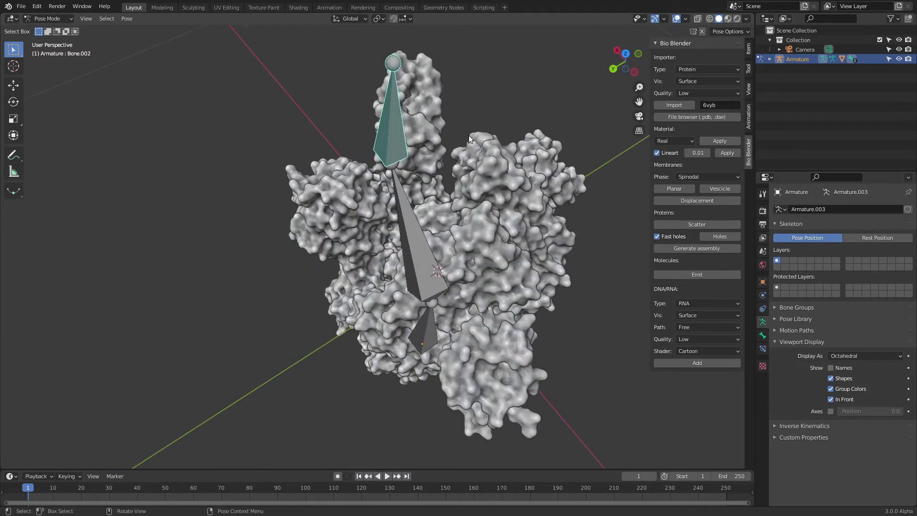
{"action": "key", "text": "r"}
{"action": "key", "text": "r"}
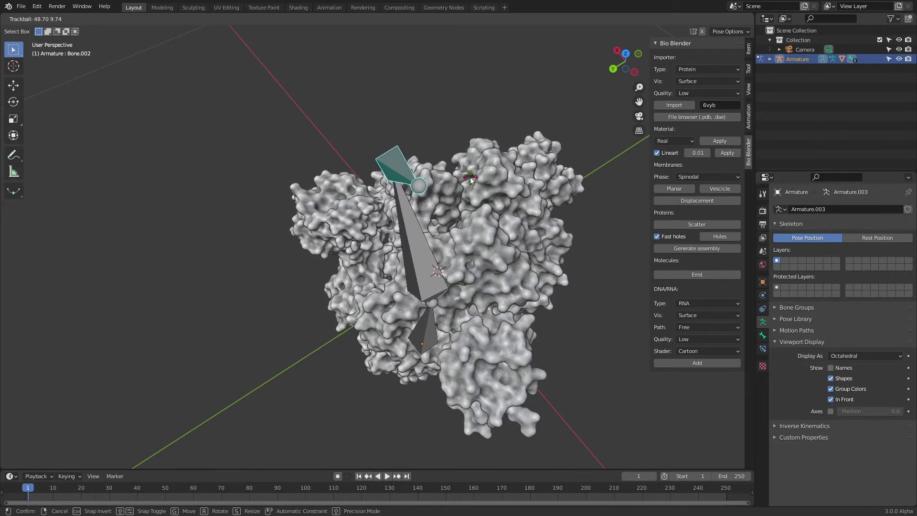
{"action": "left_click", "coordinate": [537, 157]}
Insert a Rotation keyframe for the topmost bone at frame 1 and enlarge the timeline area.
{"action": "left_click_drag", "start_coordinate": [621, 64], "coordinate": [850, 22]}
{"action": "scroll", "coordinate": [441, 151], "scroll_direction": "down", "scroll_amount": 2}
{"action": "key", "text": "i"}
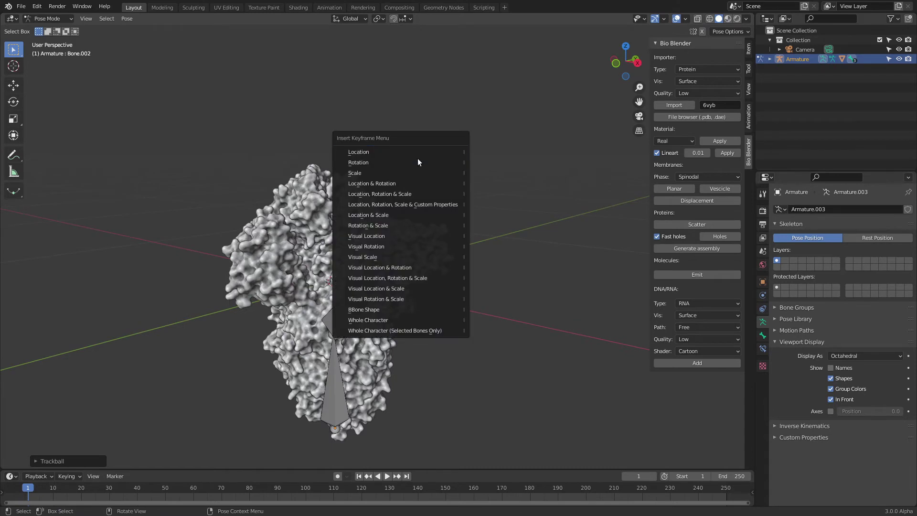
{"action": "left_click", "coordinate": [366, 164]}
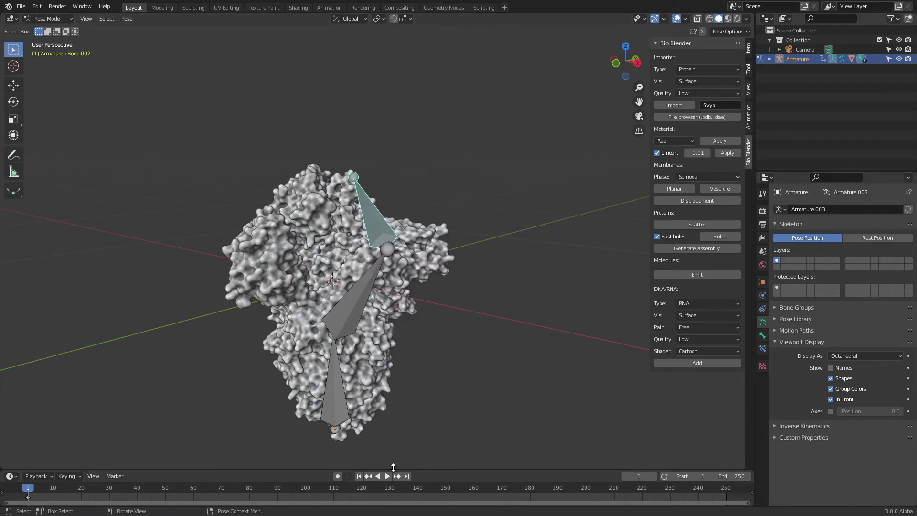
{"action": "left_click_drag", "start_coordinate": [405, 470], "coordinate": [405, 390]}
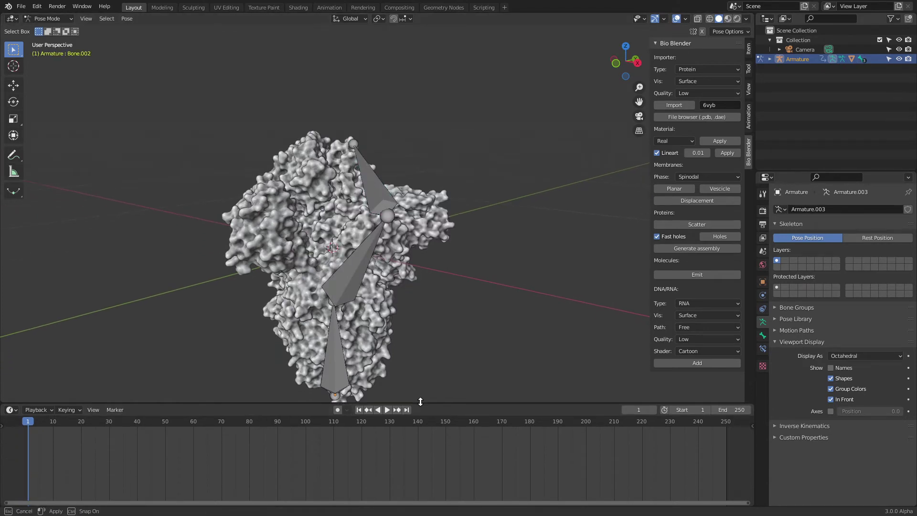
{"action": "scroll", "coordinate": [454, 283], "scroll_direction": "up", "scroll_amount": 1}
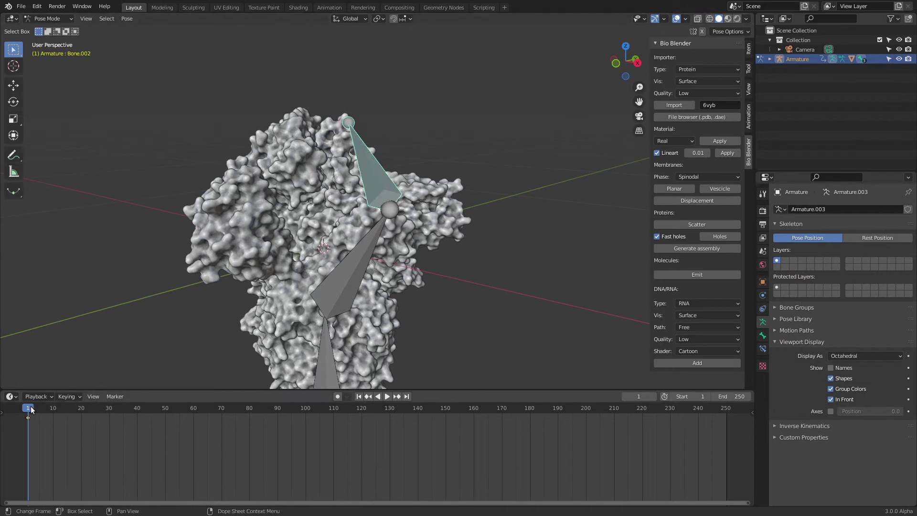
Move to frame 50 and rotate the topmost bone up and outward so that the domain opens away from the protein.
{"action": "left_click_drag", "start_coordinate": [148, 413], "coordinate": [165, 414]}
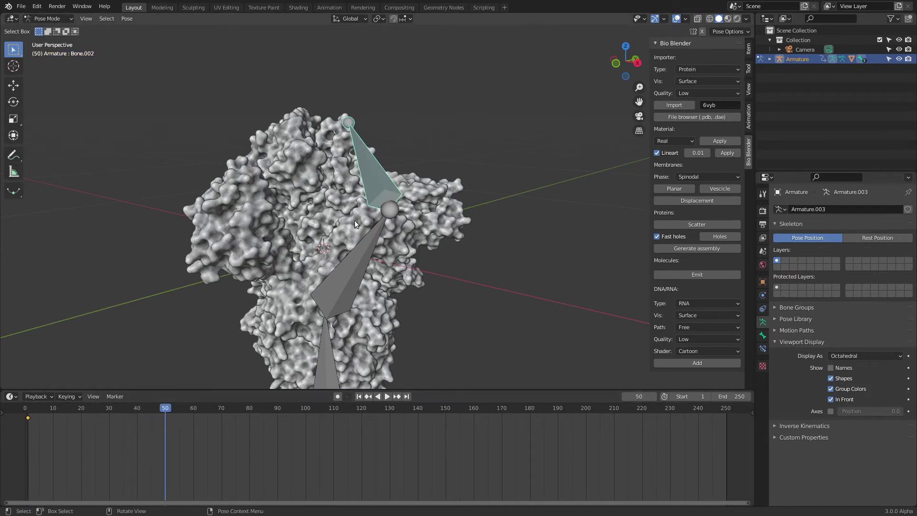
{"action": "scroll", "coordinate": [376, 157], "scroll_direction": "up", "scroll_amount": 1}
{"action": "scroll", "coordinate": [376, 159], "scroll_direction": "down", "scroll_amount": 1}
{"action": "left_click_drag", "start_coordinate": [621, 63], "coordinate": [583, 68]}
{"action": "key", "text": "r"}
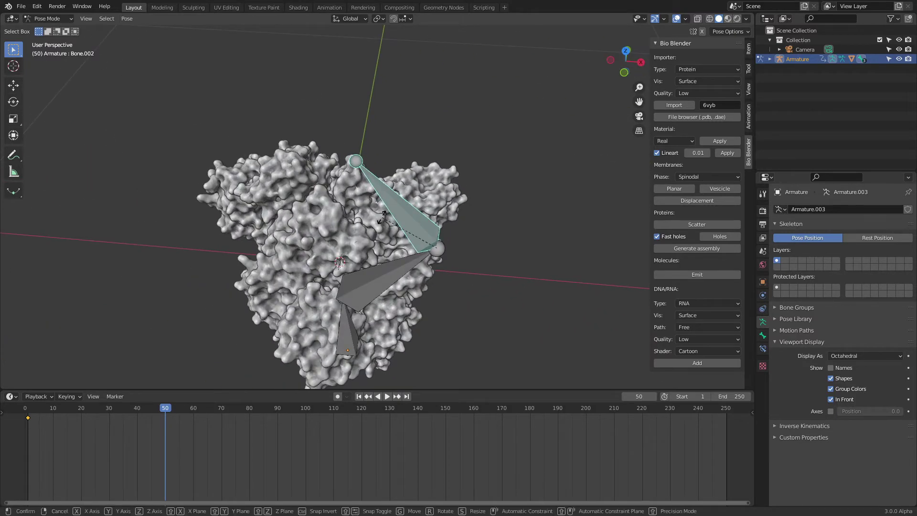
{"action": "key", "text": "r"}
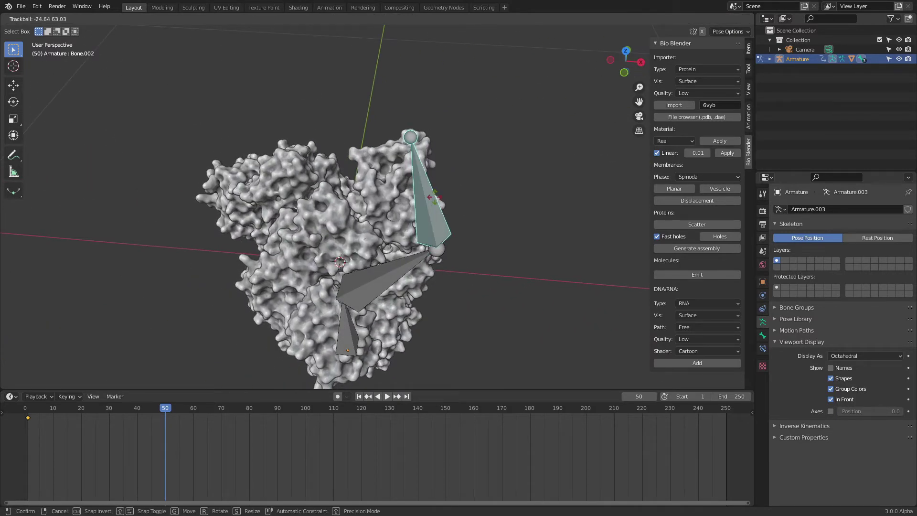
{"action": "left_click", "coordinate": [480, 199]}
{"action": "key", "text": "r"}
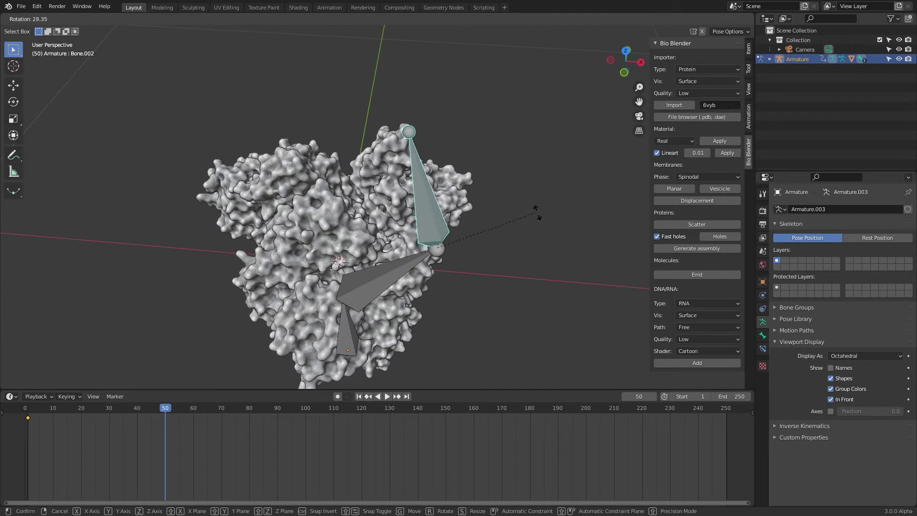
{"action": "left_click", "coordinate": [567, 272]}
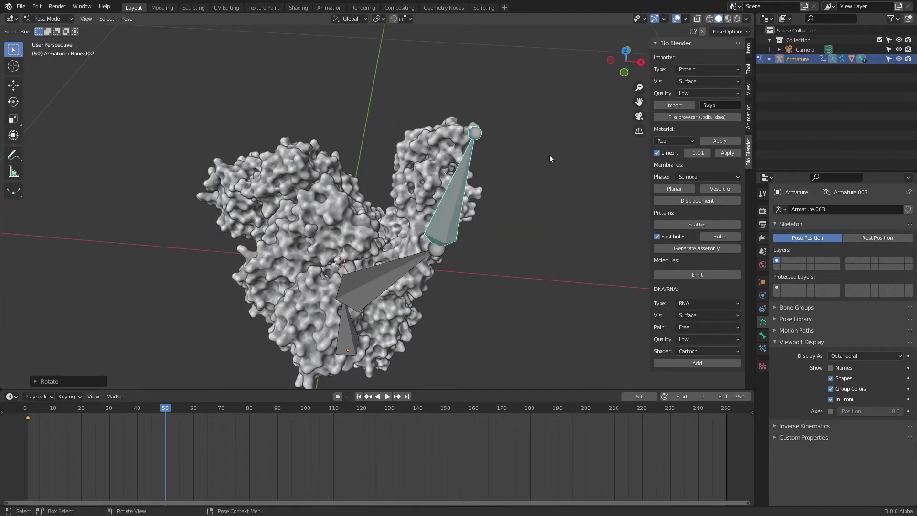
Refine the topmost bone's rotation at frame 50 from the side and from above, using free trackball rotation.
{"action": "left_click_drag", "start_coordinate": [624, 61], "coordinate": [478, 68]}
{"action": "key", "text": "r"}
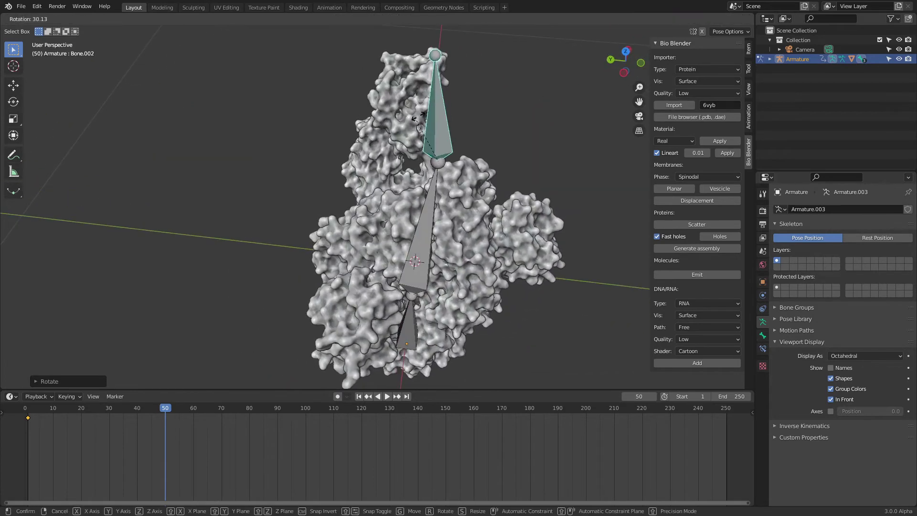
{"action": "left_click", "coordinate": [425, 120]}
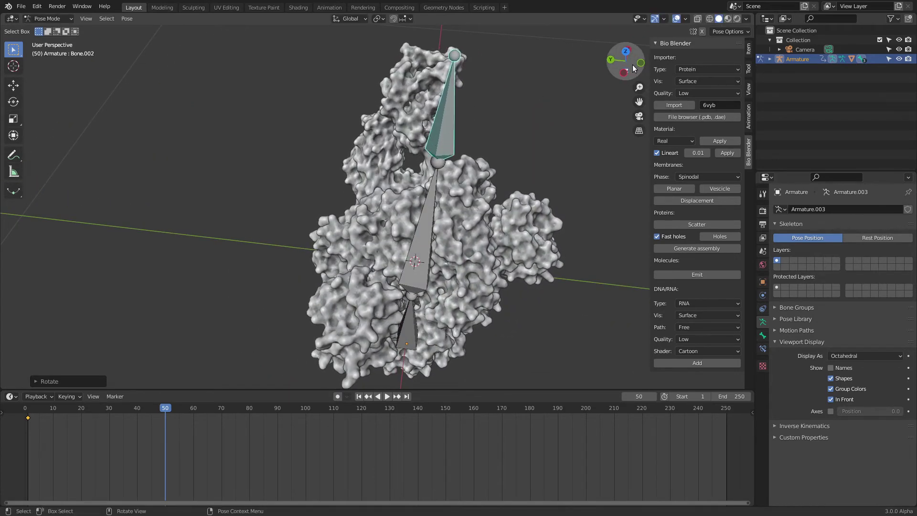
{"action": "left_click_drag", "start_coordinate": [634, 68], "coordinate": [496, 255]}
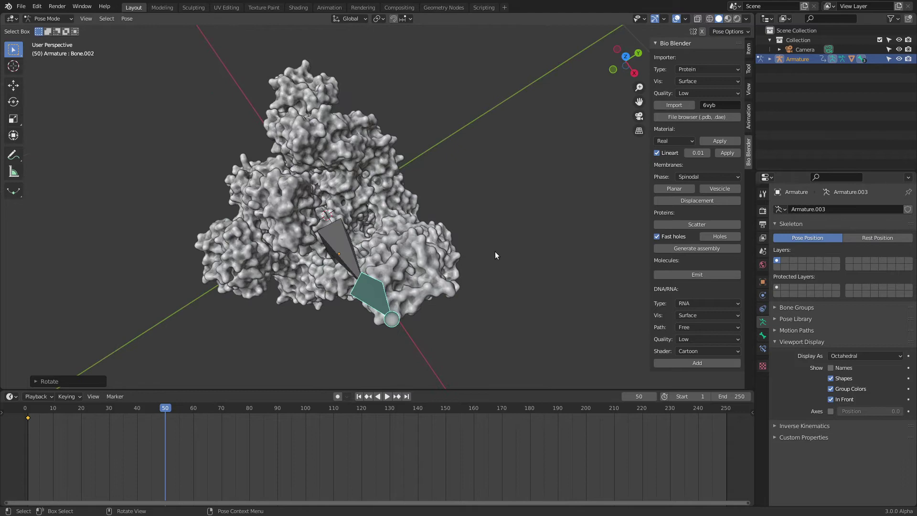
{"action": "key", "text": "r"}
{"action": "key", "text": "r"}
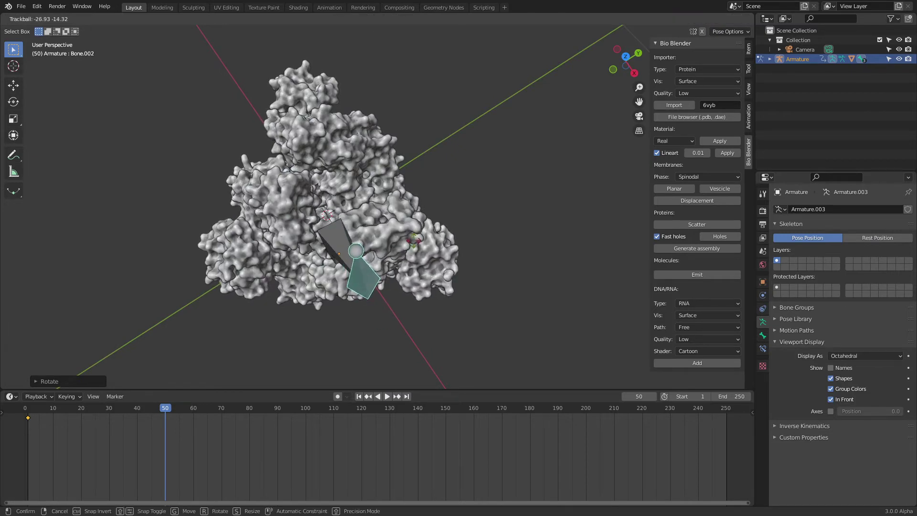
{"action": "left_click", "coordinate": [414, 241]}
Insert a Rotation keyframe for the topmost bone at frame 50.
{"action": "scroll", "coordinate": [555, 140], "scroll_direction": "down", "scroll_amount": 1}
{"action": "left_click_drag", "start_coordinate": [625, 65], "coordinate": [671, 15]}
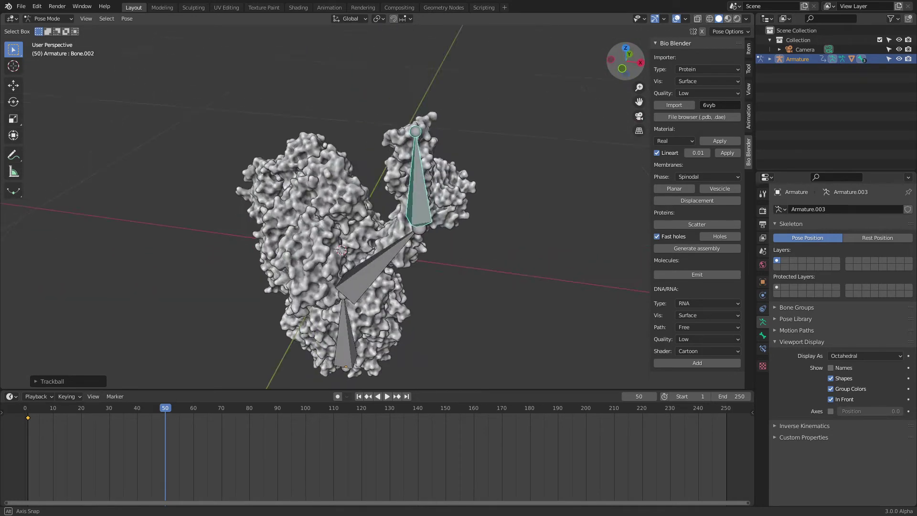
{"action": "left_click_drag", "start_coordinate": [538, 224], "coordinate": [470, 181]}
{"action": "key", "text": "i"}
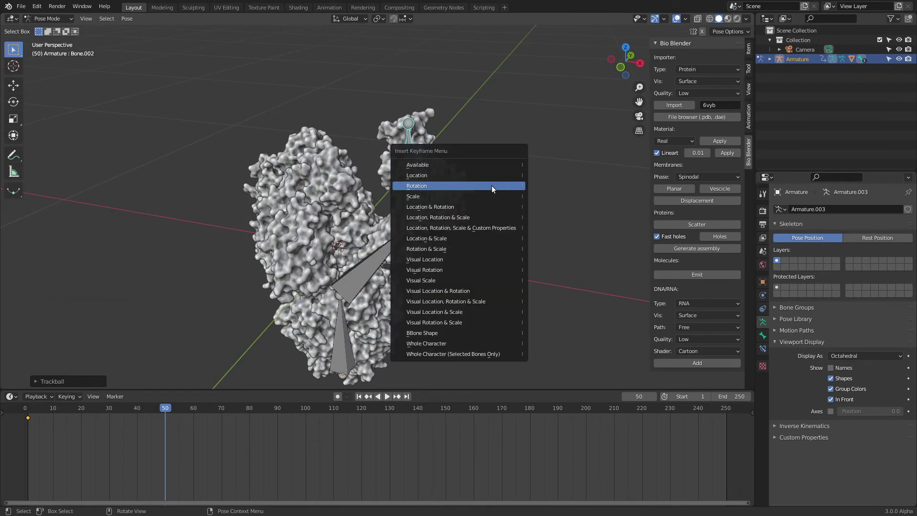
{"action": "left_click", "coordinate": [489, 185]}
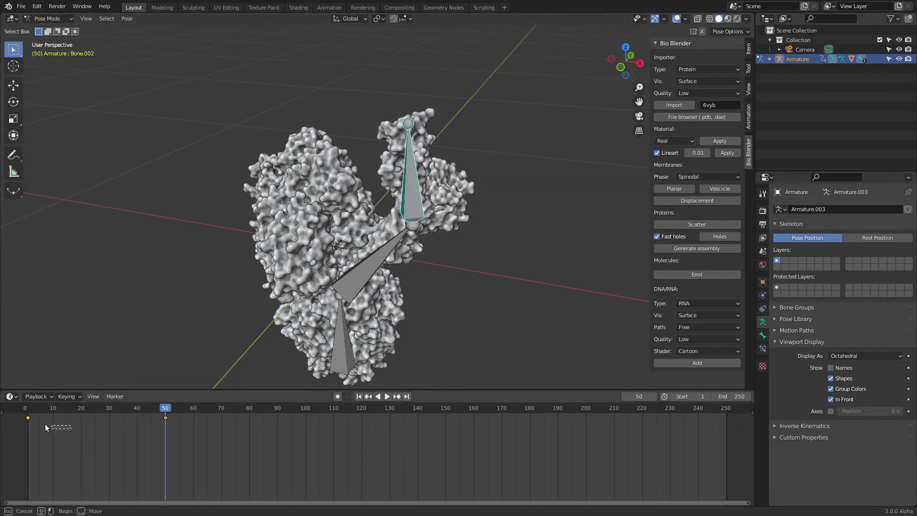
Try pasting the frame 1 keyframe at frame 50, and undo the paste.
{"action": "key", "text": "ctrl+v"}
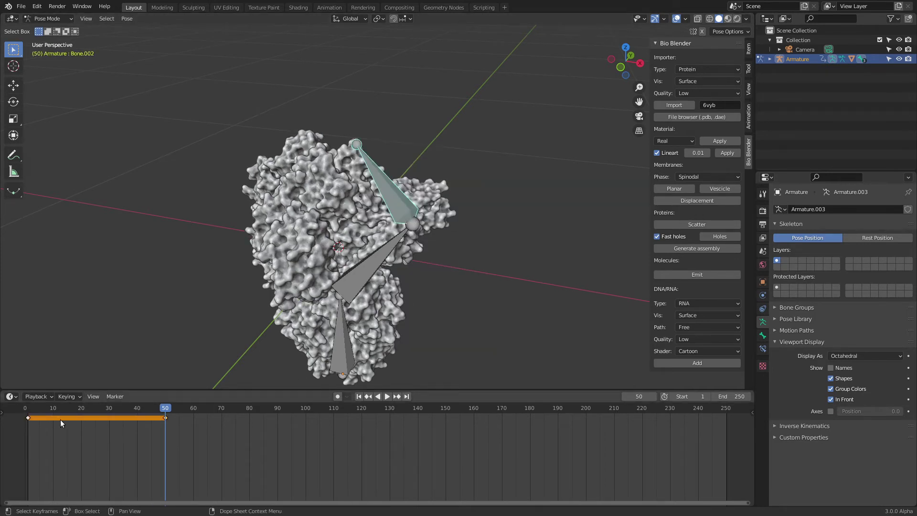
{"action": "key", "text": "ctrl+z"}
Move to frame 100 and rotate the topmost bone inward toward the rest of the protein.
{"action": "scroll", "coordinate": [521, 183], "scroll_direction": "up", "scroll_amount": 1}
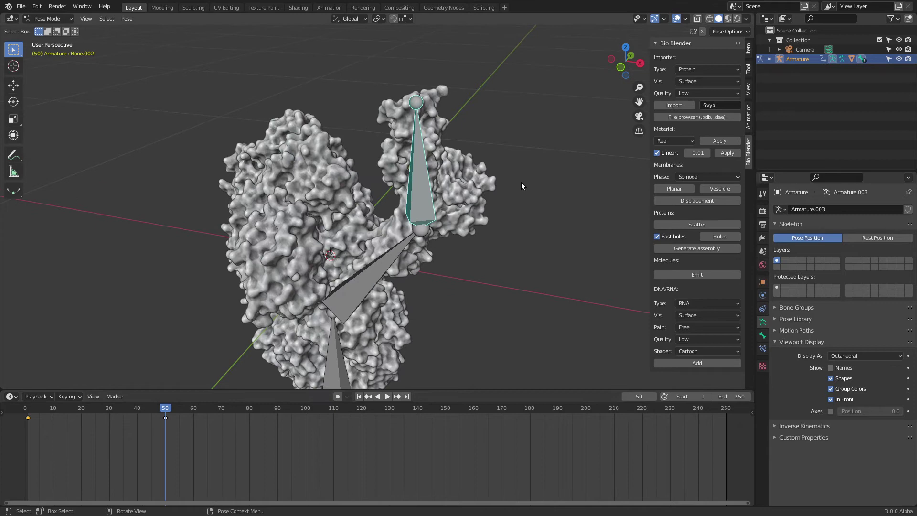
{"action": "left_click_drag", "start_coordinate": [611, 65], "coordinate": [535, 68]}
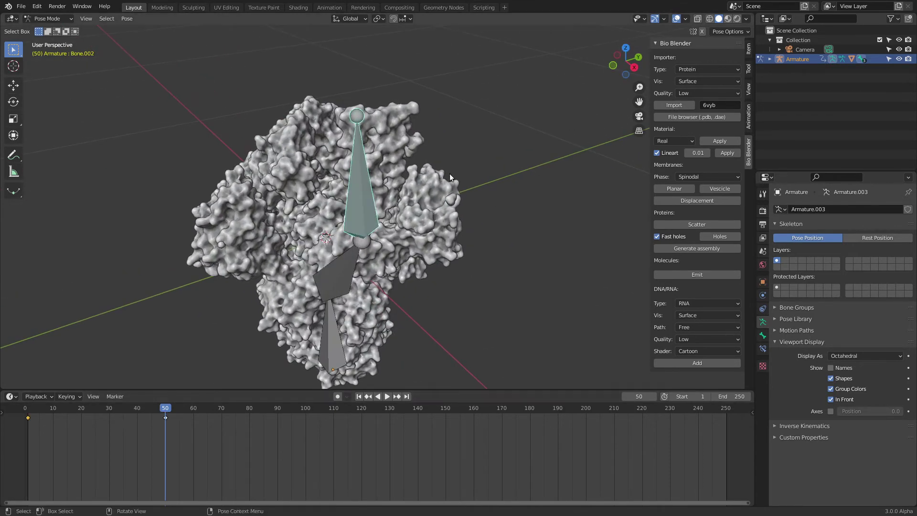
{"action": "key", "text": "space"}
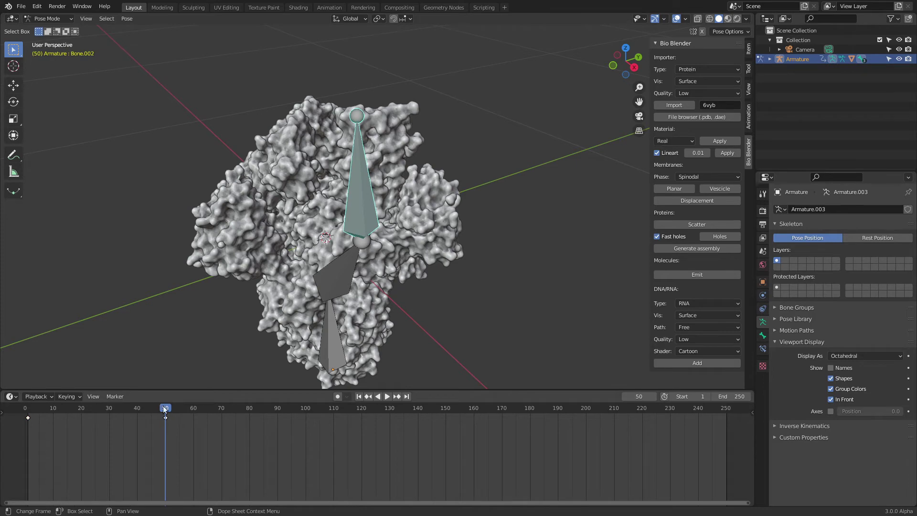
{"action": "key", "text": "space"}
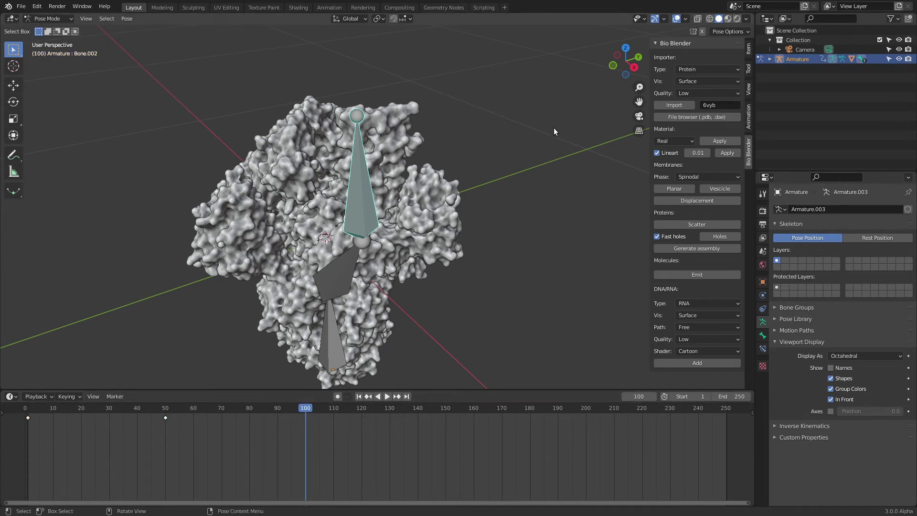
{"action": "left_click_drag", "start_coordinate": [626, 62], "coordinate": [670, 84]}
{"action": "scroll", "coordinate": [557, 121], "scroll_direction": "up", "scroll_amount": 1}
{"action": "key", "text": "r"}
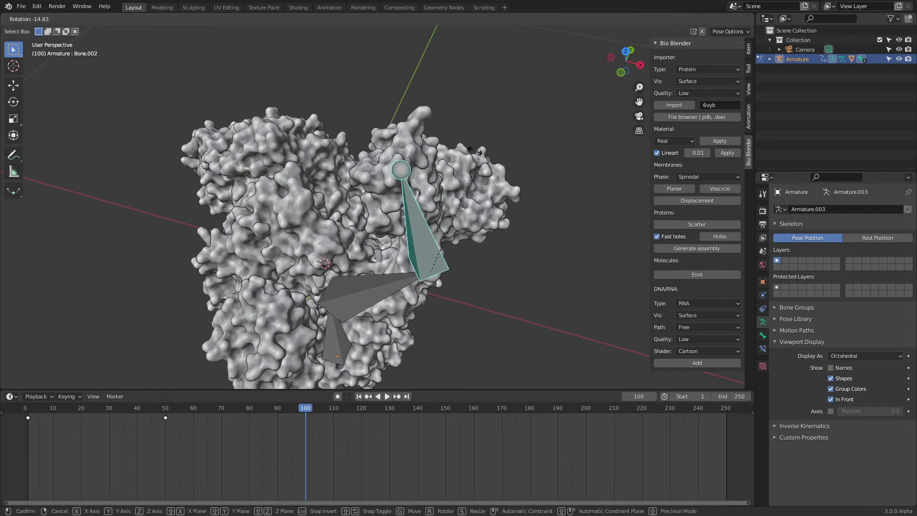
{"action": "left_click", "coordinate": [464, 137]}
Fold the topmost bone further over the protein's centre at frame 100 with free trackball rotation from the opposite side.
{"action": "left_click_drag", "start_coordinate": [625, 67], "coordinate": [621, 79]}
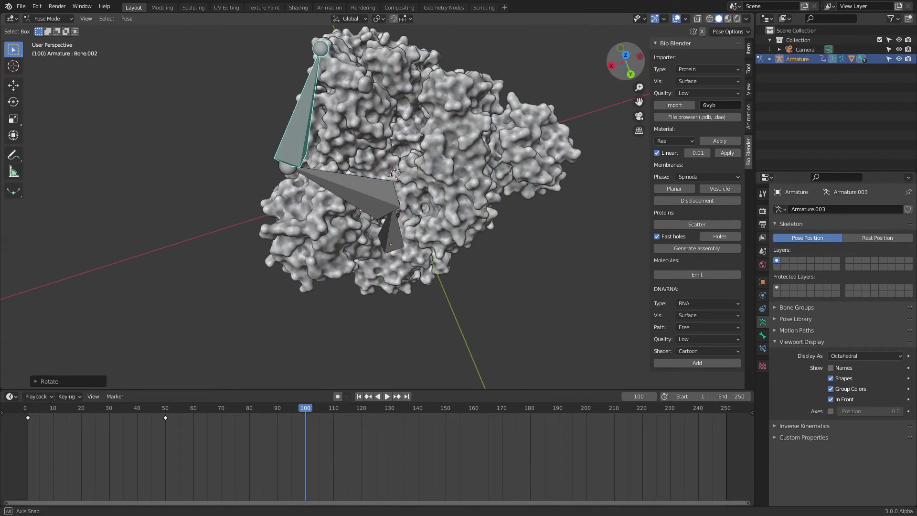
{"action": "key", "text": "r"}
{"action": "key", "text": "r"}
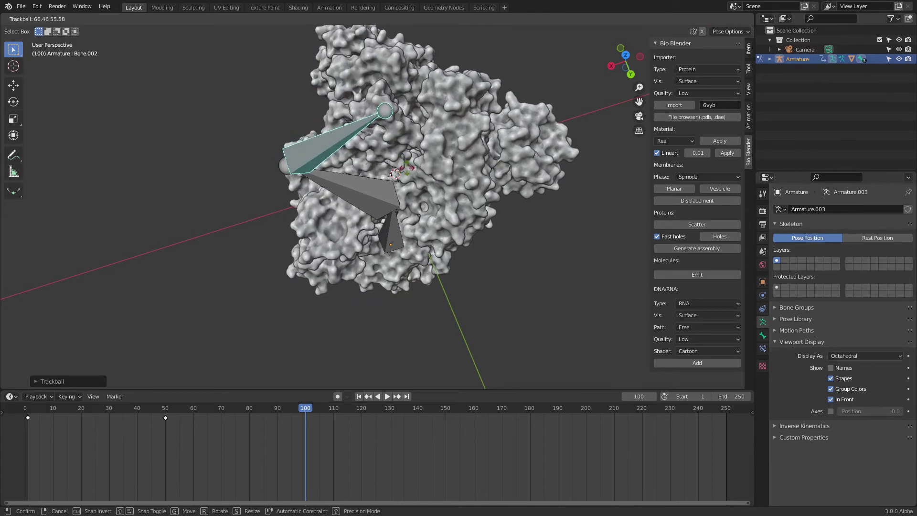
{"action": "left_click", "coordinate": [425, 162]}
Adjust the topmost bone's rotation slightly at frame 100 from the side, cancelling an extra trackball rotation.
{"action": "left_click_drag", "start_coordinate": [616, 80], "coordinate": [581, 87]}
{"action": "key", "text": "r"}
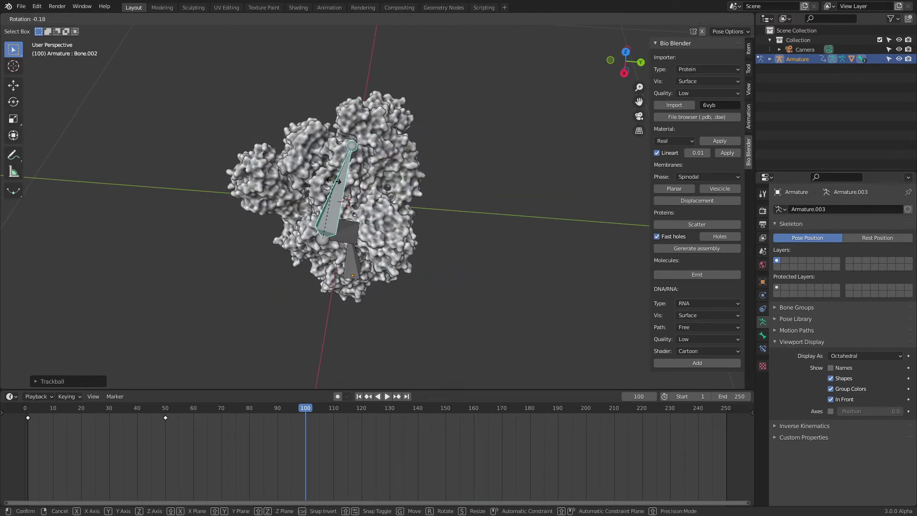
{"action": "left_click", "coordinate": [334, 182]}
{"action": "key", "text": "r"}
{"action": "key", "text": "r"}
{"action": "right_click", "coordinate": [346, 159]}
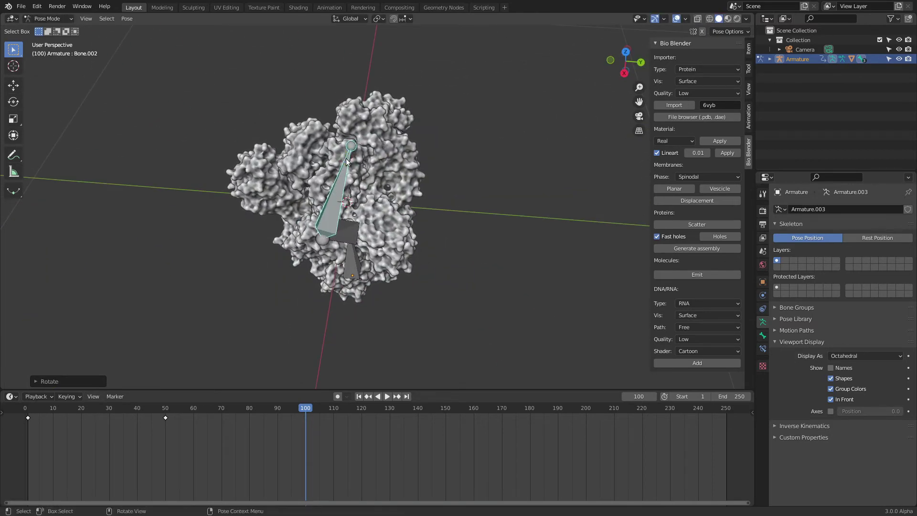
Rotate the topmost bone back toward upright by about 10 degrees at frame 100, viewed from the protein's other side.
{"action": "left_click_drag", "start_coordinate": [615, 70], "coordinate": [378, 142]}
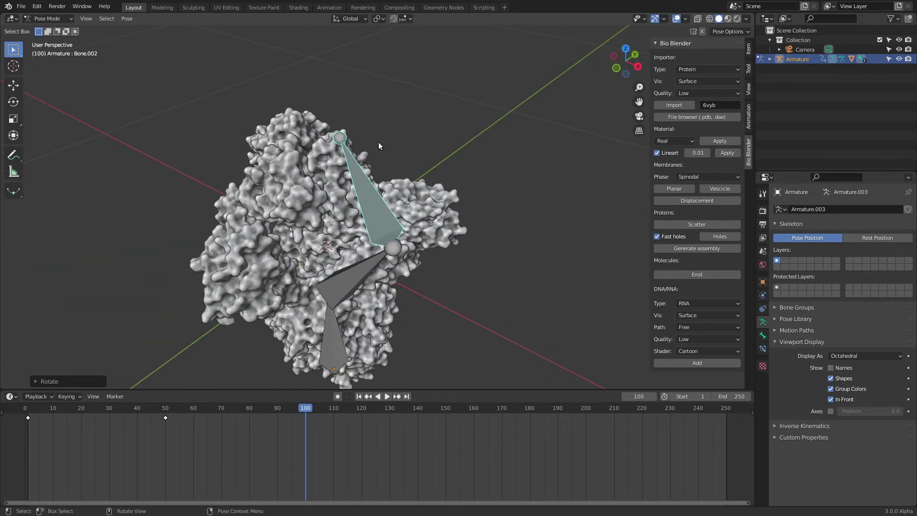
{"action": "key", "text": "r"}
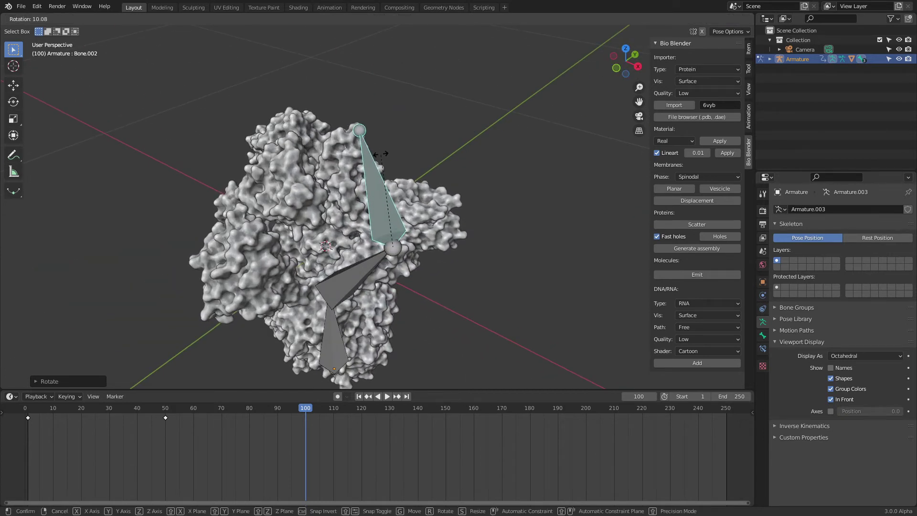
{"action": "left_click", "coordinate": [381, 152]}
{"action": "scroll", "coordinate": [411, 134], "scroll_direction": "down", "scroll_amount": 2}
{"action": "left_click", "coordinate": [429, 144]}
{"action": "scroll", "coordinate": [429, 145], "scroll_direction": "up", "scroll_amount": 1}
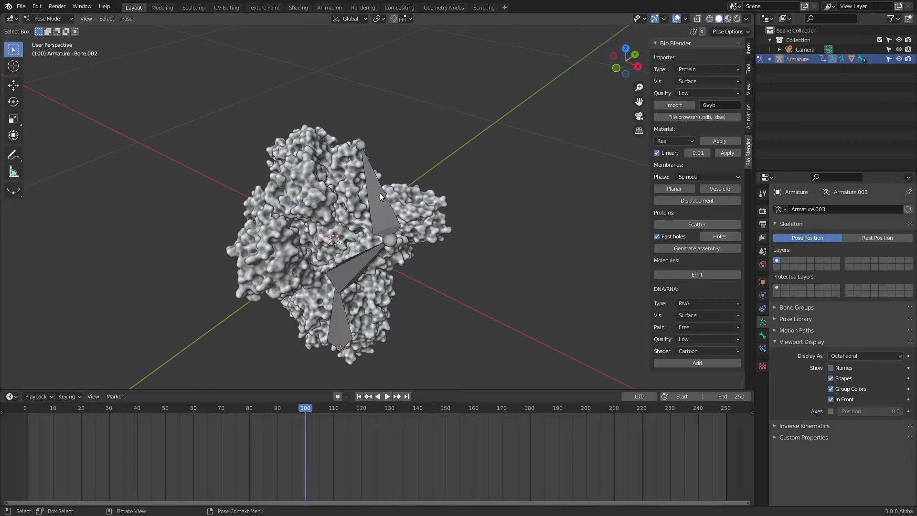
Insert a keyframe for the topmost bone's closed pose at frame 100.
{"action": "left_click", "coordinate": [380, 193]}
{"action": "scroll", "coordinate": [378, 198], "scroll_direction": "up", "scroll_amount": 1}
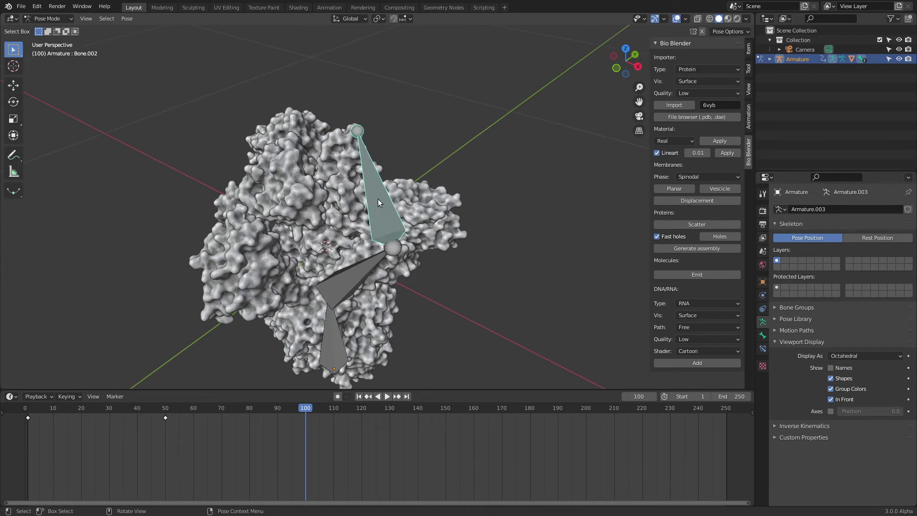
{"action": "key", "text": "i"}
{"action": "left_click", "coordinate": [377, 199]}
Play the opening and closing animation from frame 1, watch it from both sides, and return to the first frame.
{"action": "key", "text": "shift+Left"}
{"action": "key", "text": "space"}
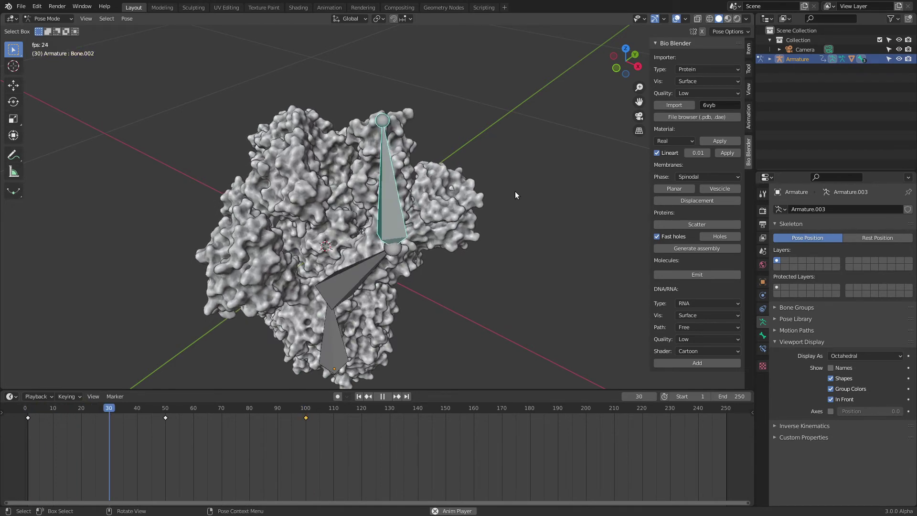
{"action": "left_click_drag", "start_coordinate": [623, 64], "coordinate": [430, 45]}
{"action": "key", "text": "shift+Left"}
{"action": "key", "text": "space"}
{"action": "key", "text": "shift+Left"}
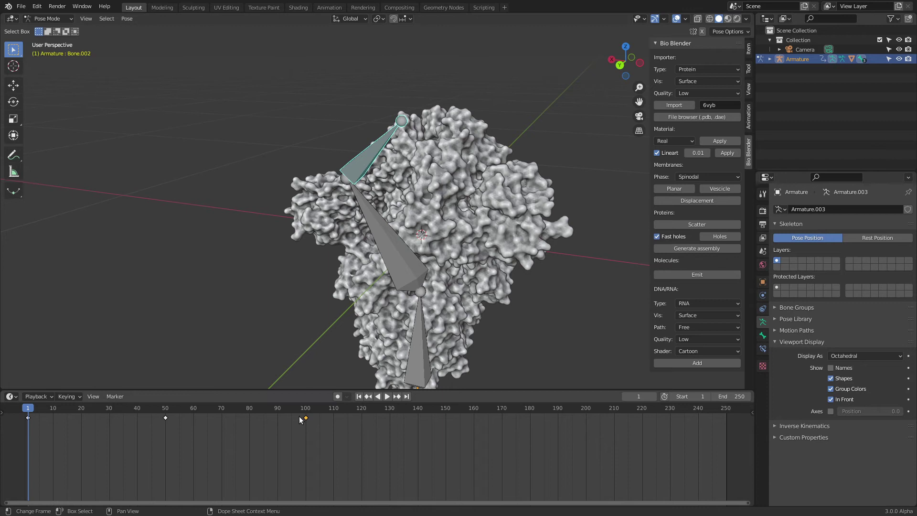
Switch the timeline area to the Graph Editor.
{"action": "left_click", "coordinate": [38, 397]}
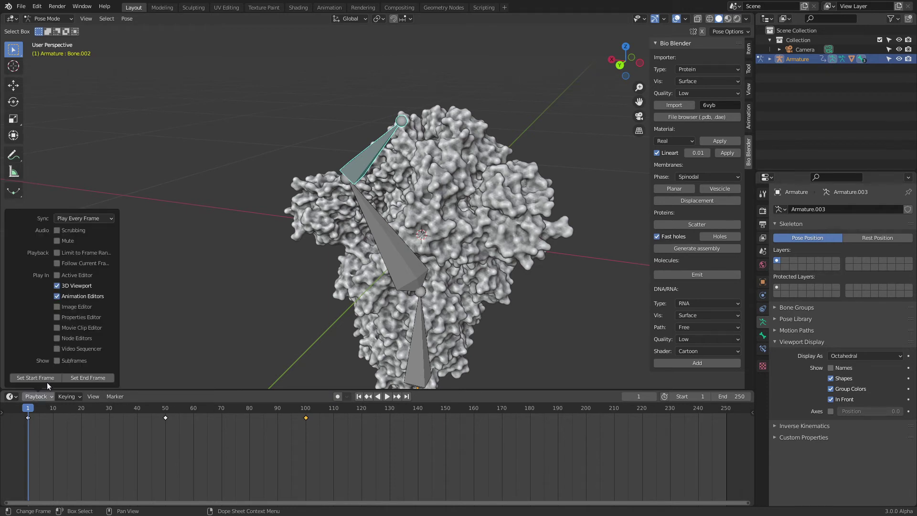
{"action": "left_click", "coordinate": [11, 396]}
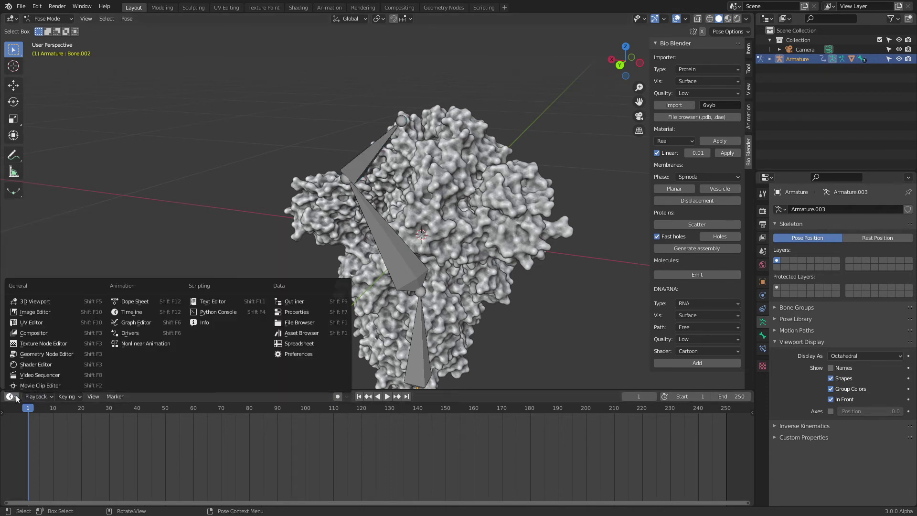
{"action": "left_click", "coordinate": [131, 323]}
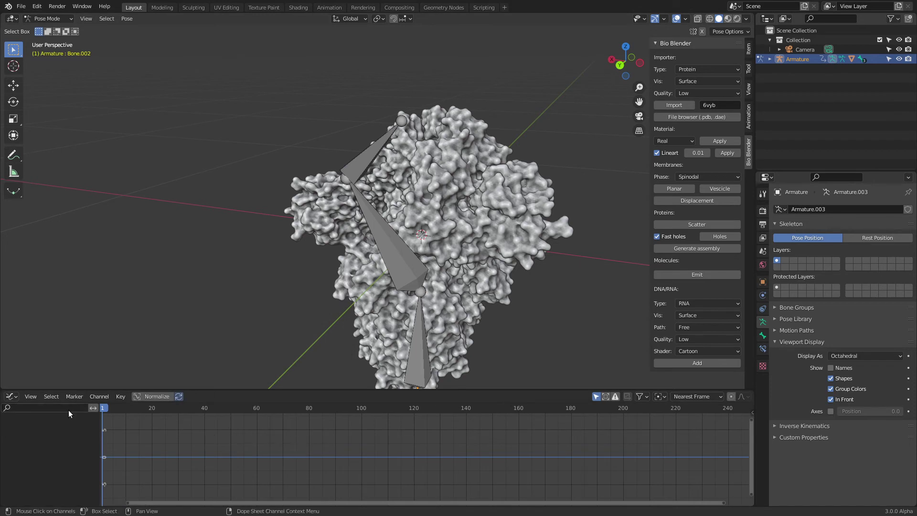
{"action": "left_click", "coordinate": [12, 397]}
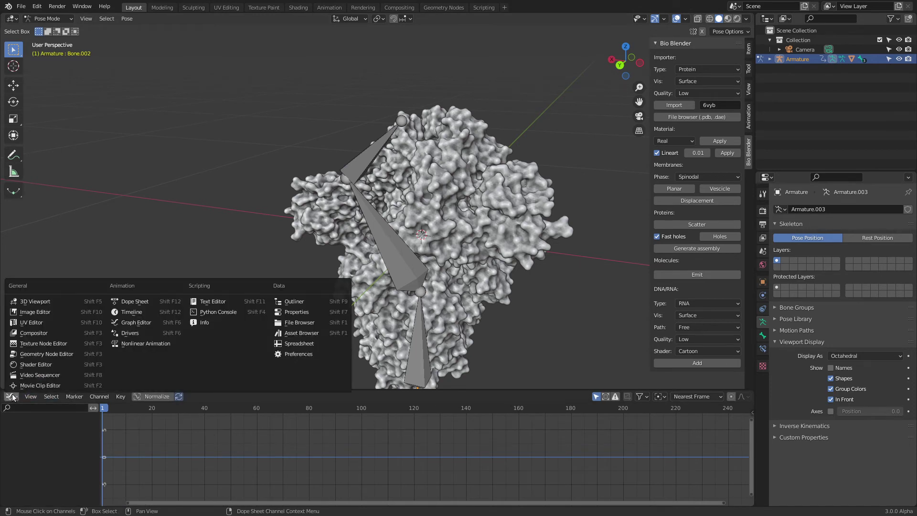
{"action": "left_click", "coordinate": [383, 236]}
Select the topmost bone and expand its Bone.002 channel group to list the quaternion rotation curves.
{"action": "left_click", "coordinate": [370, 152]}
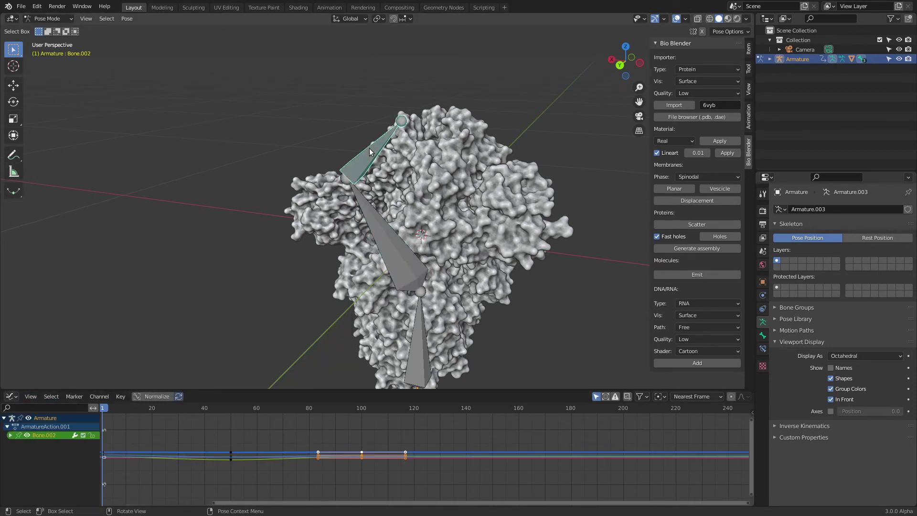
{"action": "left_click", "coordinate": [54, 22]}
{"action": "left_click", "coordinate": [53, 21]}
{"action": "left_click", "coordinate": [4, 438]}
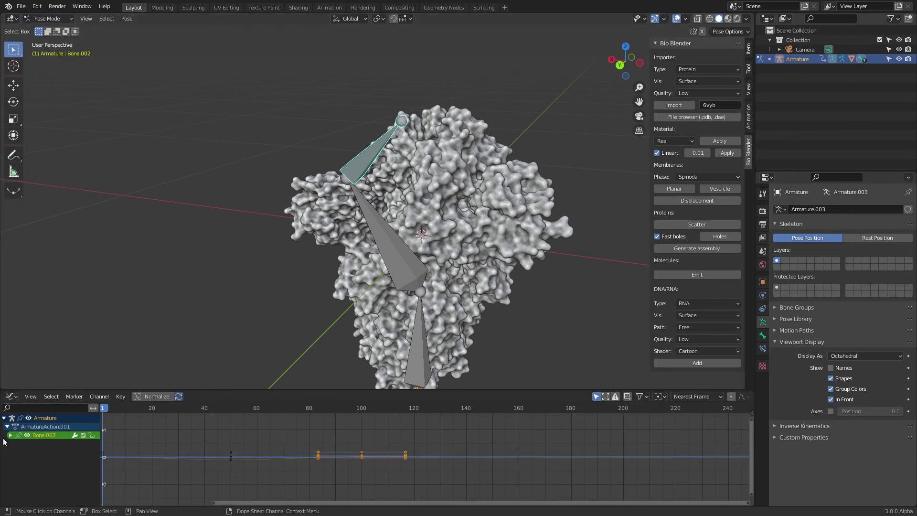
{"action": "left_click", "coordinate": [10, 435]}
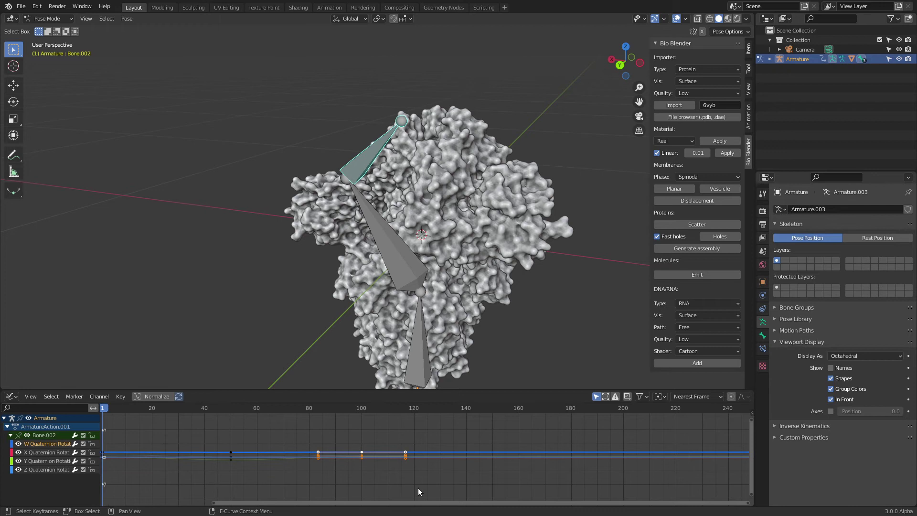
Set the interpolation of the bone's keyframes at frames 50 and 100 to Elastic.
{"action": "key", "text": "Home"}
{"action": "left_click_drag", "start_coordinate": [417, 477], "coordinate": [138, 425]}
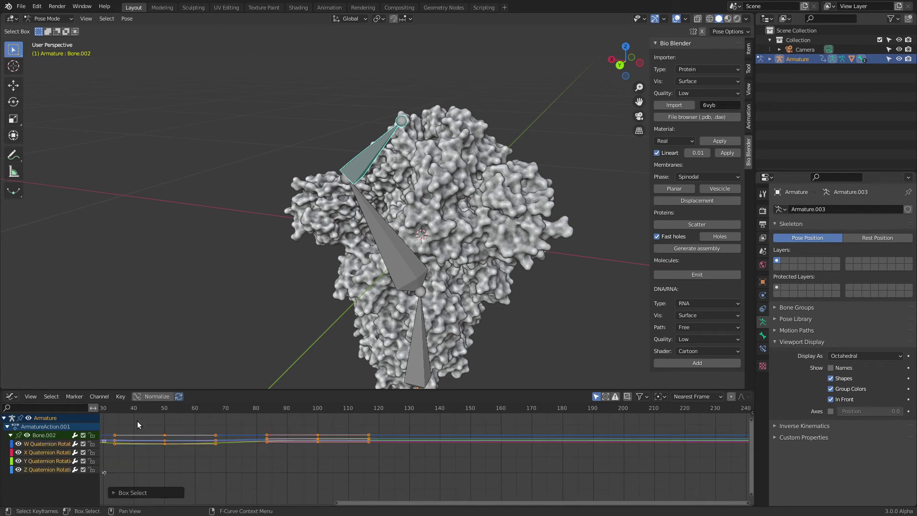
{"action": "right_click", "coordinate": [227, 443]}
{"action": "mouse_move", "coordinate": [227, 442]}
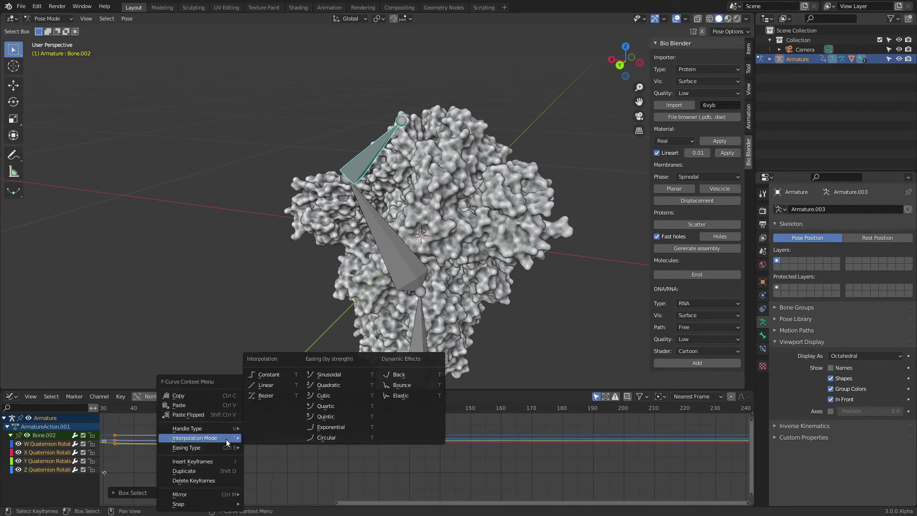
{"action": "left_click_drag", "start_coordinate": [417, 480], "coordinate": [139, 415]}
{"action": "right_click", "coordinate": [252, 449]}
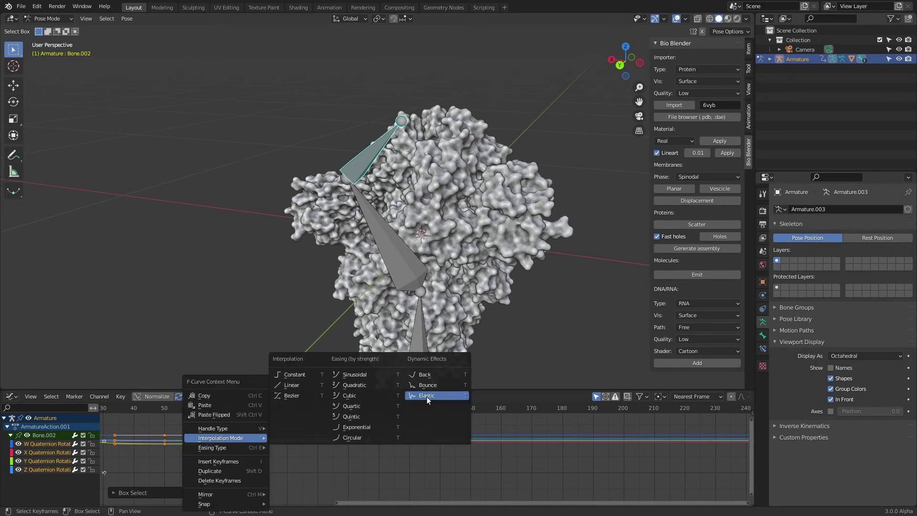
{"action": "left_click", "coordinate": [426, 396]}
Play the animation to check the elastic motion of the top domain and return to frame 1.
{"action": "scroll", "coordinate": [477, 301], "scroll_direction": "up", "scroll_amount": 1}
{"action": "key", "text": "space"}
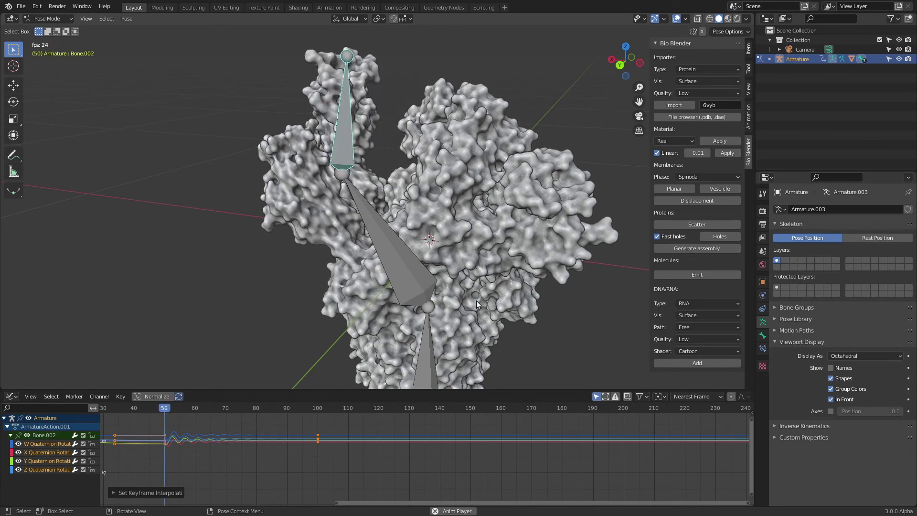
{"action": "key", "text": "space"}
{"action": "key", "text": "shift+Left"}
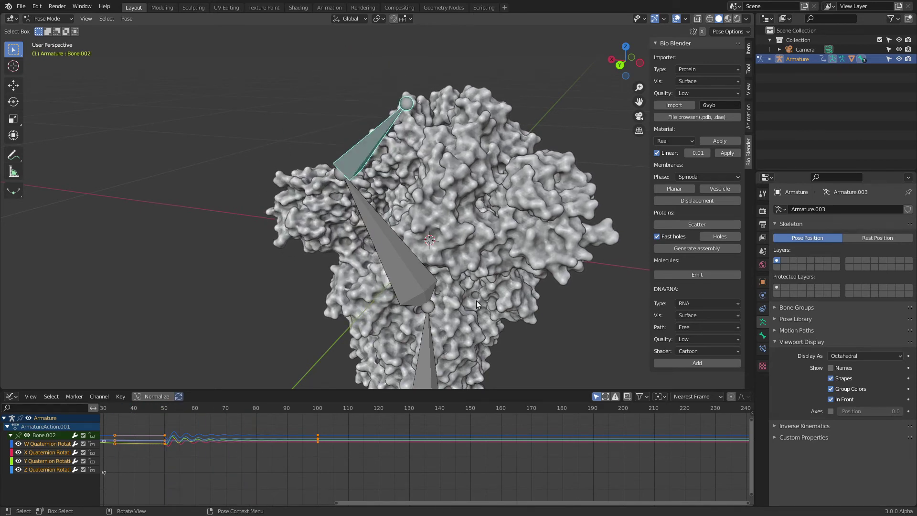
Undo the Elastic interpolation on the bone's rotation curves.
{"action": "scroll", "coordinate": [256, 456], "scroll_direction": "down", "scroll_amount": 3}
{"action": "middle_click_drag", "start_coordinate": [315, 476], "coordinate": [357, 457]}
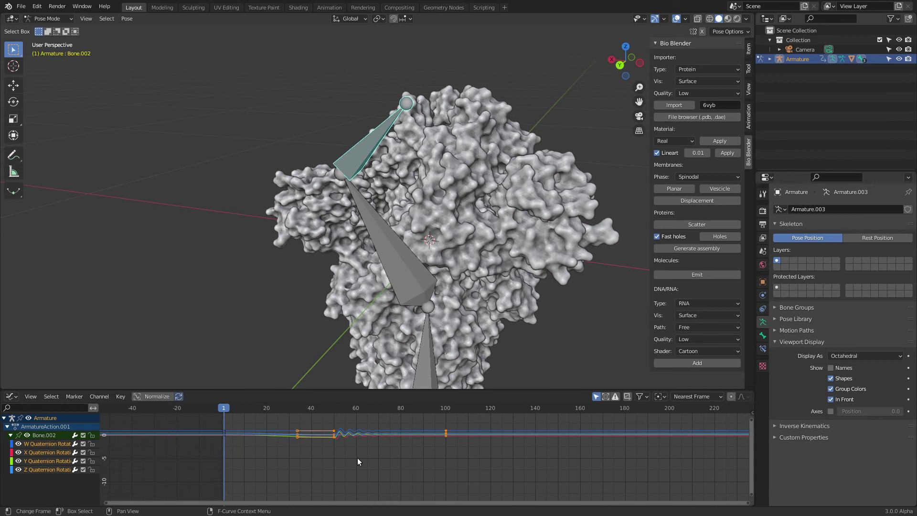
{"action": "left_click", "coordinate": [397, 454], "text": "ctrl"}
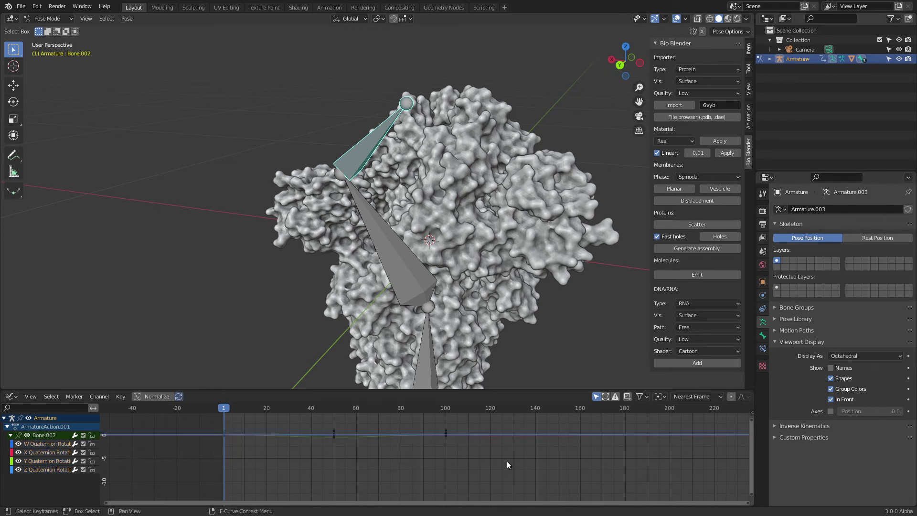
Set all of the bone's rotation keyframes at frames 1, 50 and 100 to Linear interpolation.
{"action": "left_click_drag", "start_coordinate": [506, 461], "coordinate": [184, 414]}
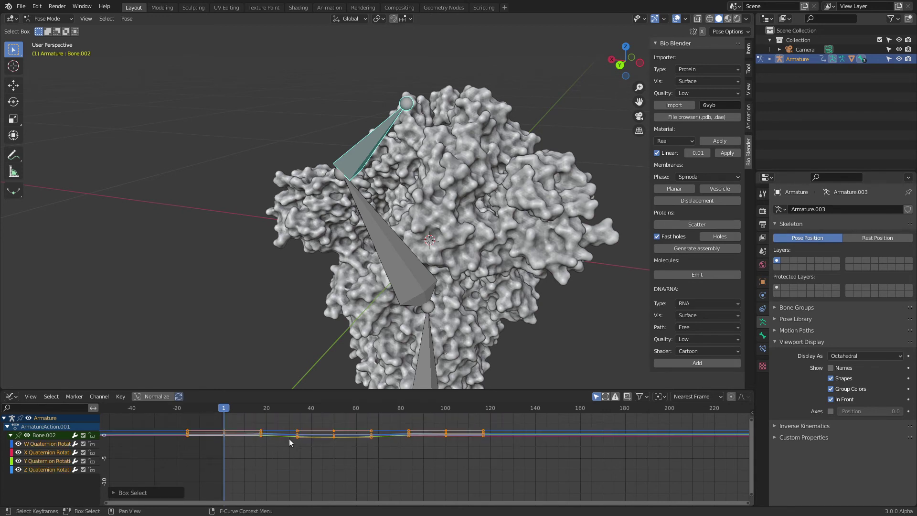
{"action": "right_click", "coordinate": [280, 434]}
{"action": "mouse_move", "coordinate": [270, 436]}
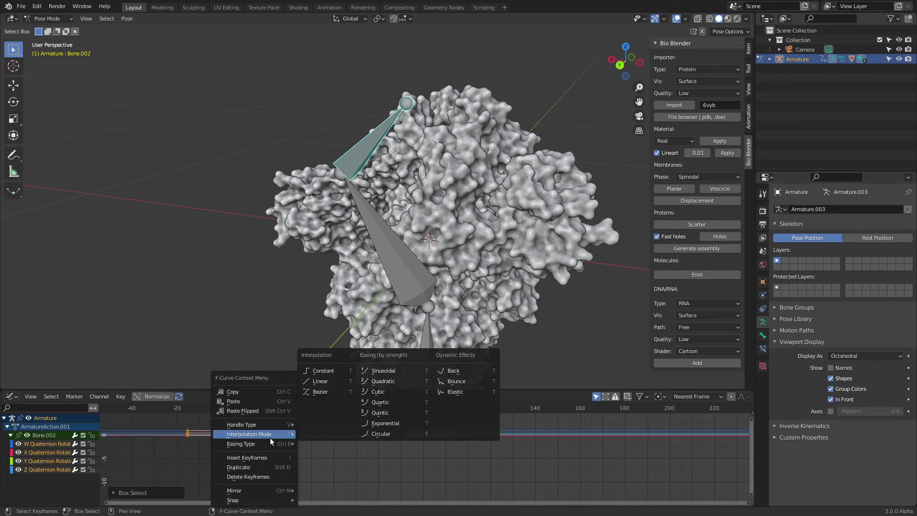
{"action": "left_click", "coordinate": [317, 379]}
Play the animation with linear interpolation, watch it from the opposite side, and stop it back at frame 1.
{"action": "key", "text": "space"}
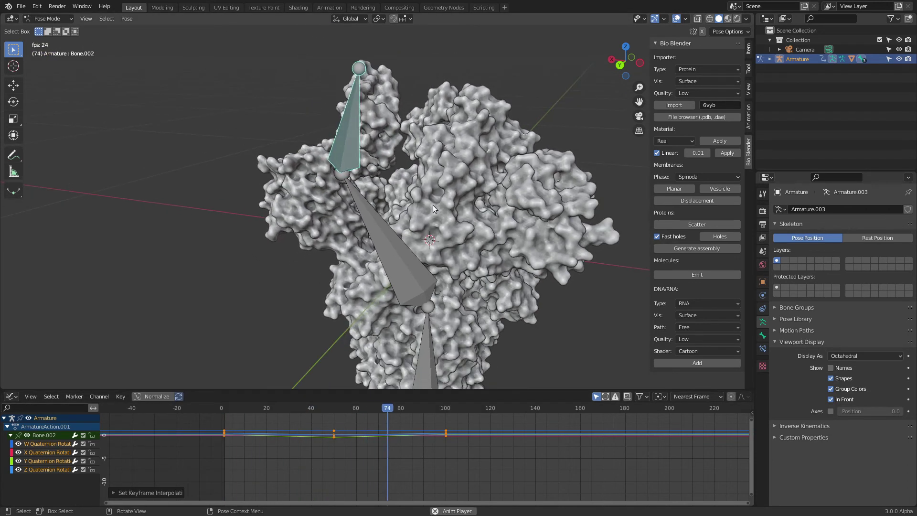
{"action": "left_click_drag", "start_coordinate": [622, 65], "coordinate": [394, 65]}
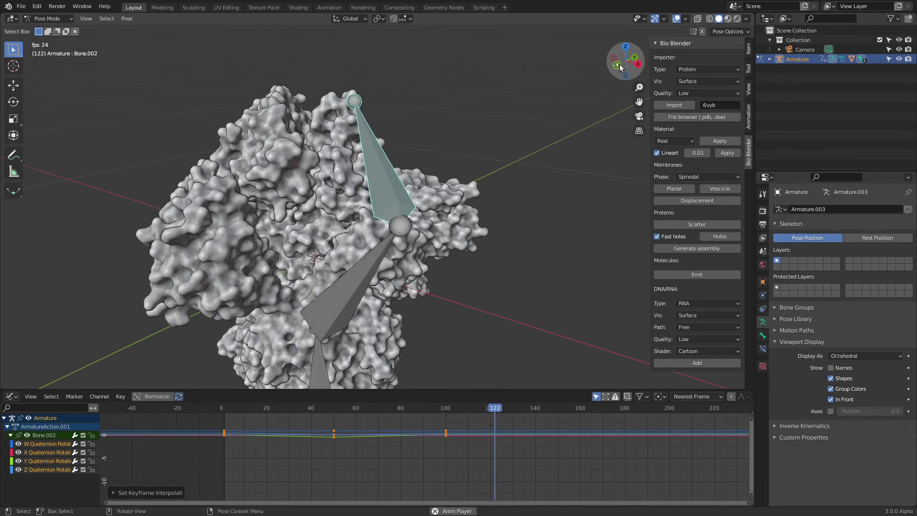
{"action": "key", "text": "Escape"}
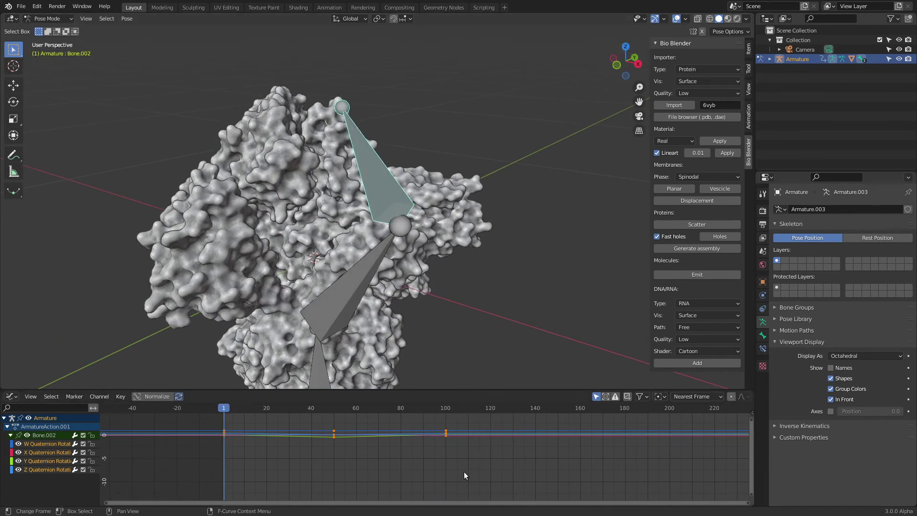
Add a Cycles modifier to the bone's W Quaternion Rotation curve.
{"action": "left_click_drag", "start_coordinate": [473, 474], "coordinate": [185, 423]}
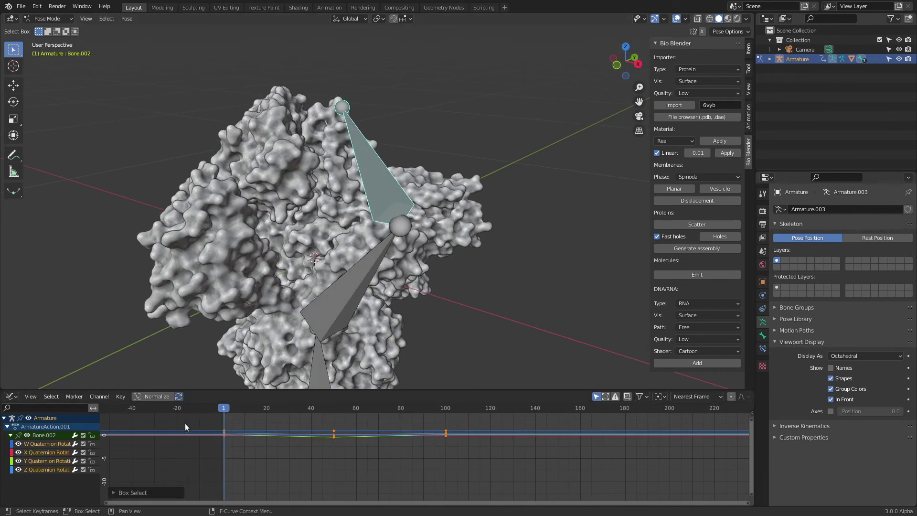
{"action": "left_click", "coordinate": [27, 446]}
{"action": "left_click", "coordinate": [38, 453], "text": "shift"}
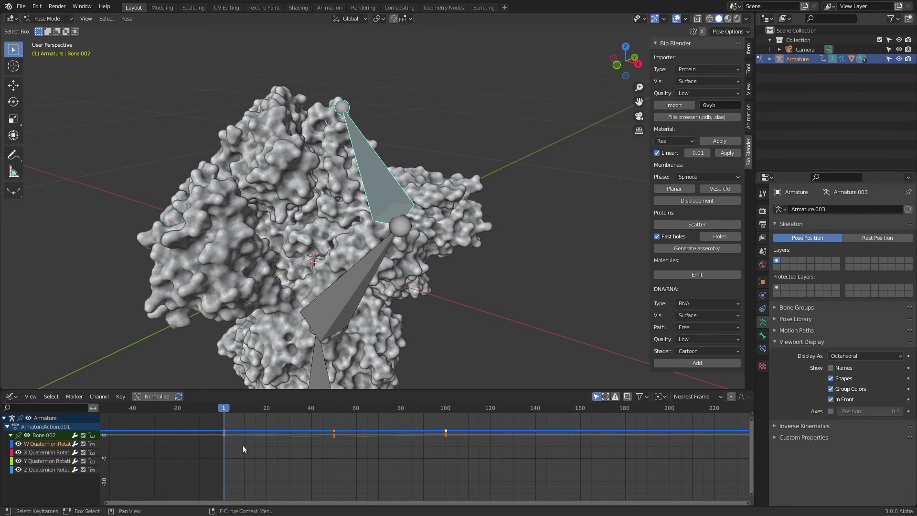
{"action": "left_click", "coordinate": [42, 465]}
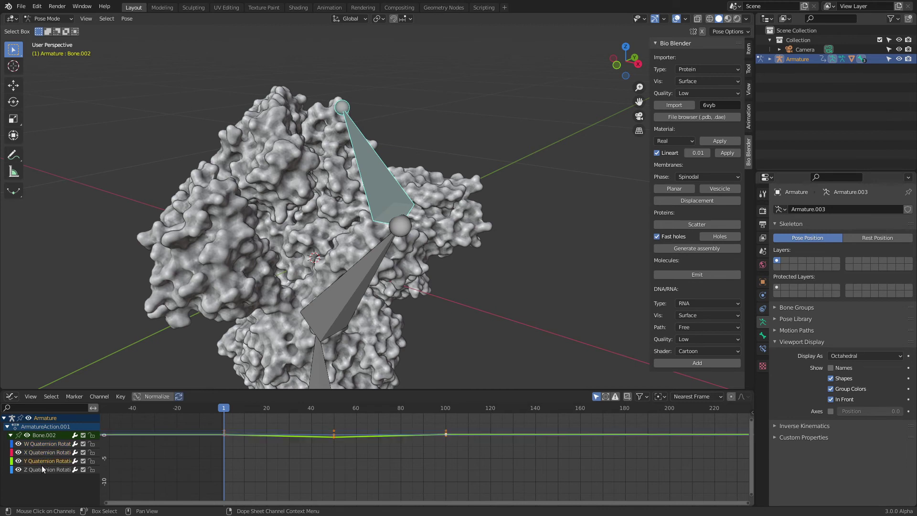
{"action": "key", "text": "n"}
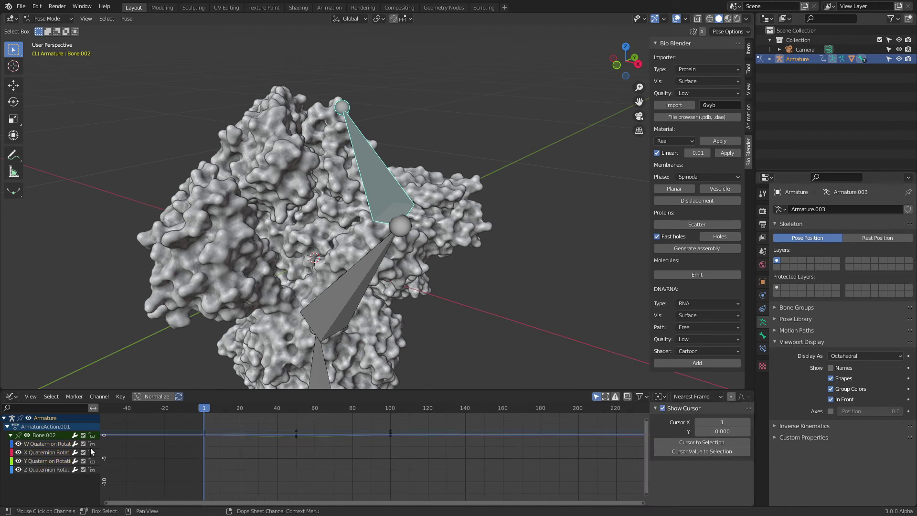
{"action": "left_click", "coordinate": [43, 444]}
{"action": "left_click", "coordinate": [746, 448]}
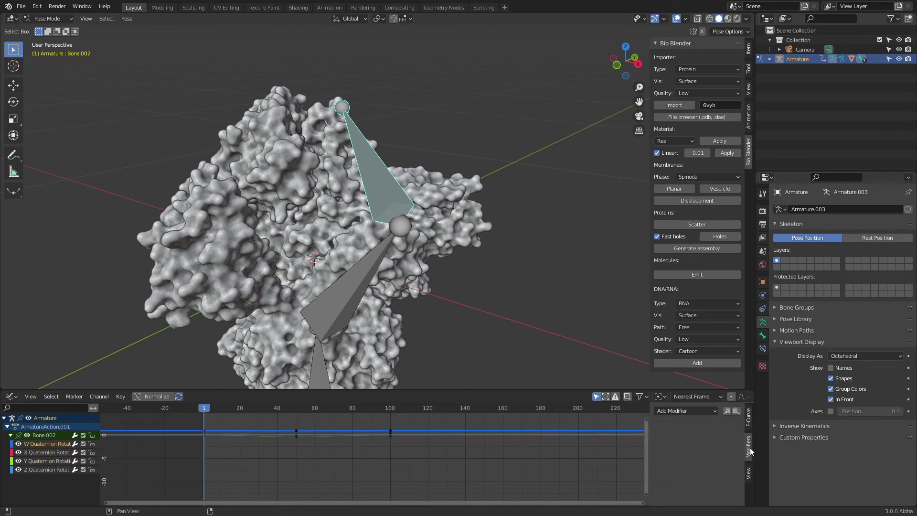
{"action": "left_click", "coordinate": [696, 410]}
{"action": "left_click", "coordinate": [686, 453]}
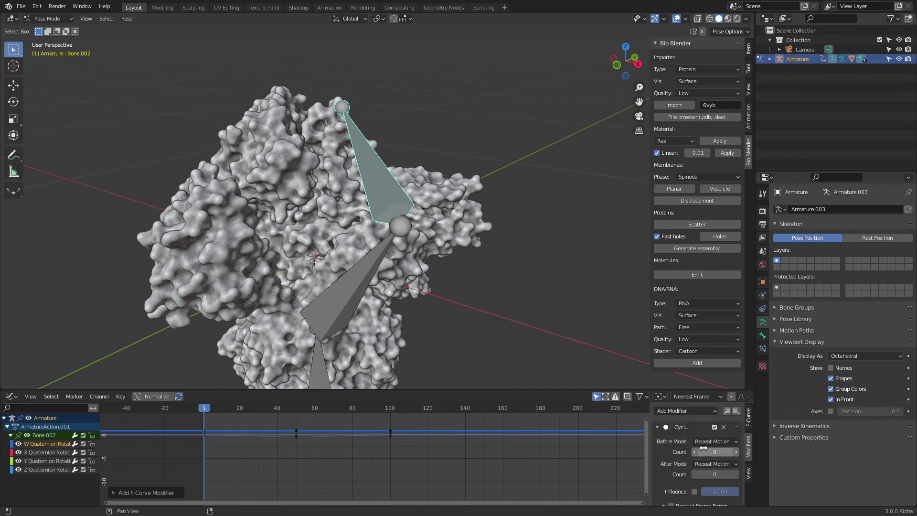
Add a Cycles modifier to the X and Y Quaternion Rotation curves.
{"action": "left_click", "coordinate": [47, 452], "text": "shift"}
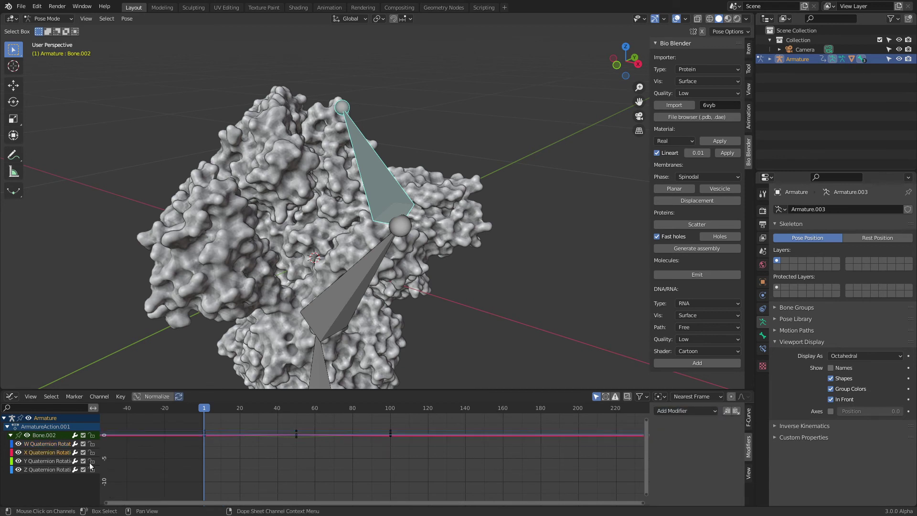
{"action": "left_click", "coordinate": [698, 413]}
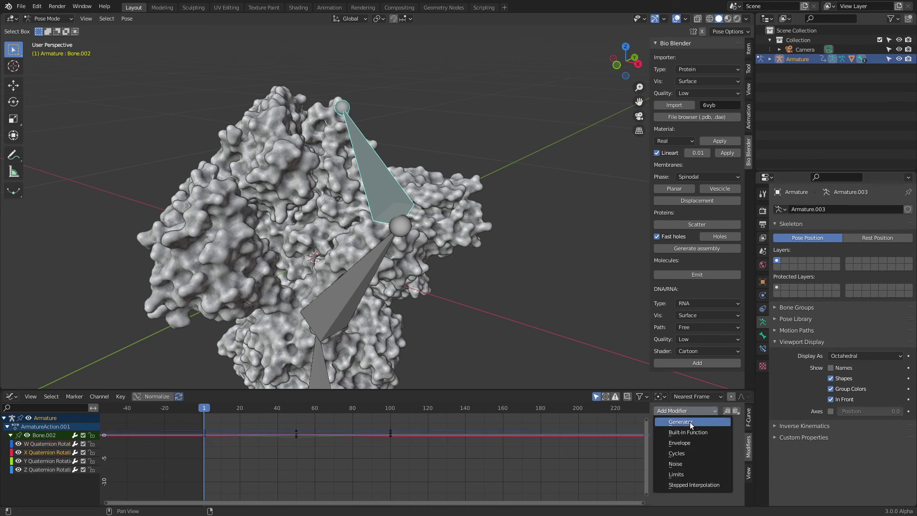
{"action": "left_click", "coordinate": [684, 450]}
{"action": "left_click", "coordinate": [58, 461]}
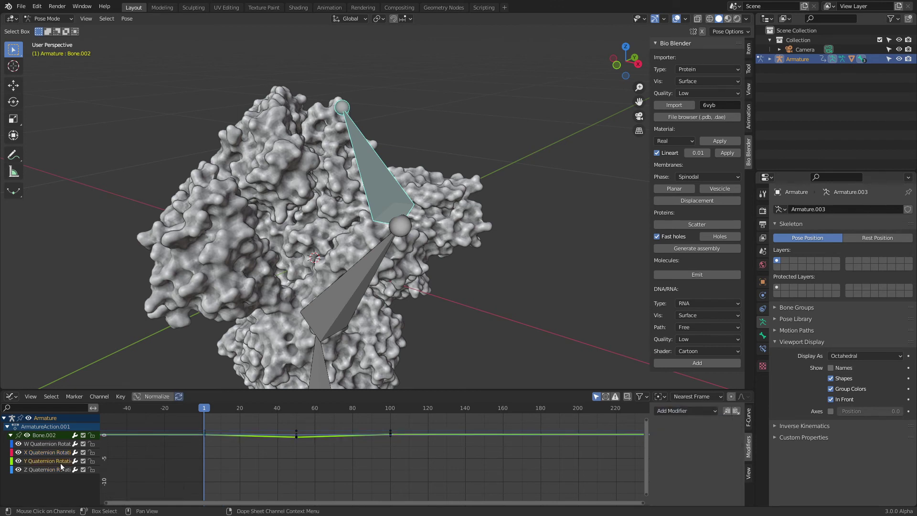
{"action": "left_click", "coordinate": [699, 412]}
{"action": "left_click", "coordinate": [685, 449]}
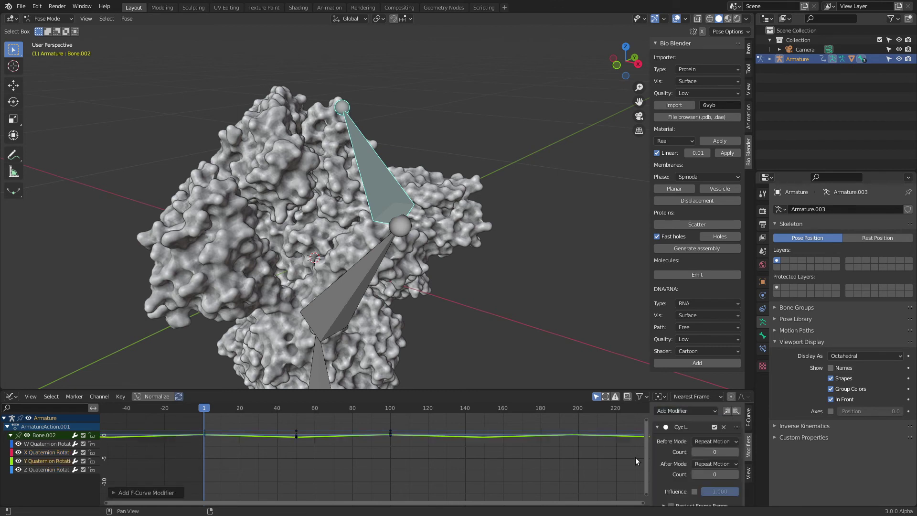
Add a Cycles modifier to the bone's Z Quaternion Rotation curve.
{"action": "left_click", "coordinate": [47, 470]}
{"action": "left_click", "coordinate": [683, 412]}
{"action": "left_click", "coordinate": [684, 450]}
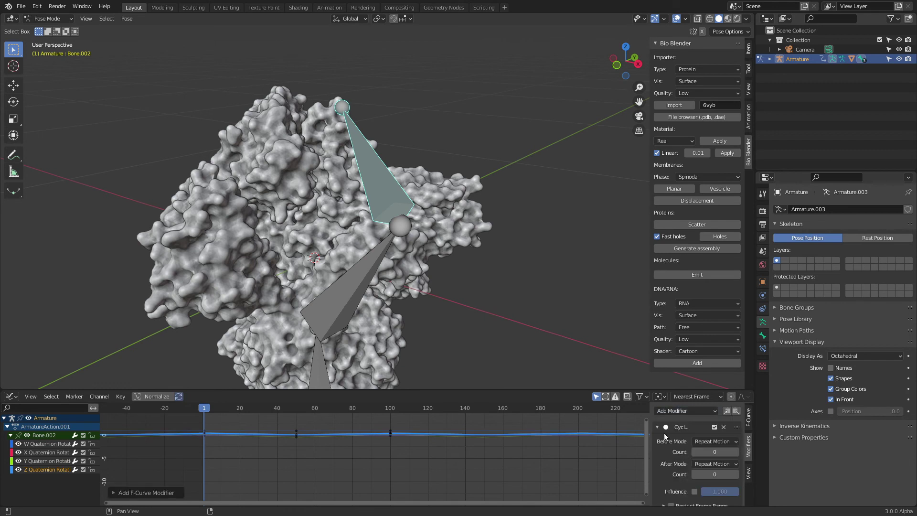
Play the looping animation with the bone deselected, watch it from other angles, and stop it back at frame 1.
{"action": "left_click", "coordinate": [543, 256]}
{"action": "key", "text": "space"}
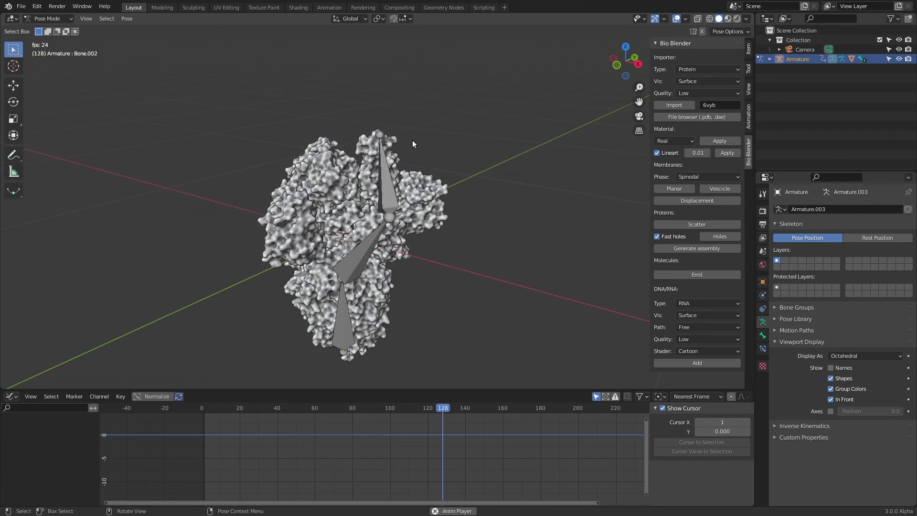
{"action": "left_click_drag", "start_coordinate": [631, 66], "coordinate": [479, 62]}
{"action": "left_click_drag", "start_coordinate": [561, 62], "coordinate": [543, 155]}
{"action": "key", "text": "Escape"}
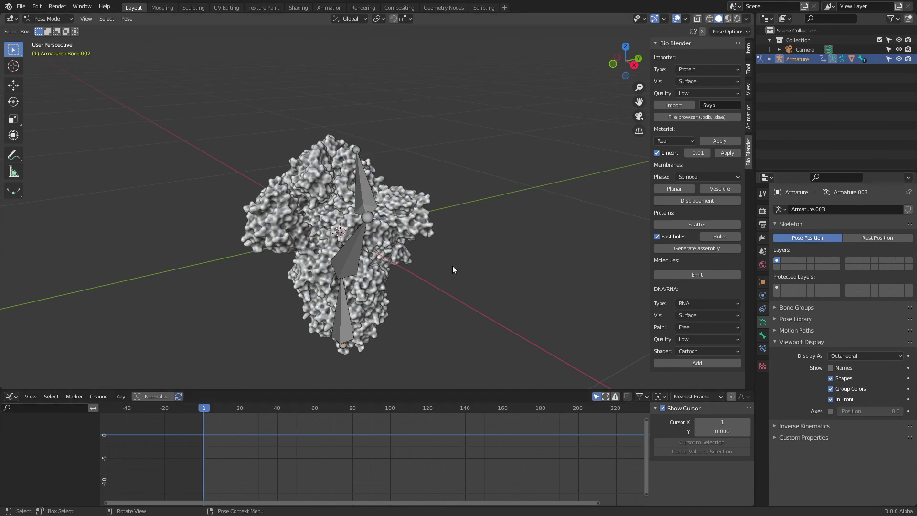
Enlarge the 3D viewport by reducing the Graph Editor's height, and examine the rigged protein surface from several sides.
{"action": "left_click_drag", "start_coordinate": [621, 63], "coordinate": [495, 62]}
{"action": "left_click", "coordinate": [121, 19]}
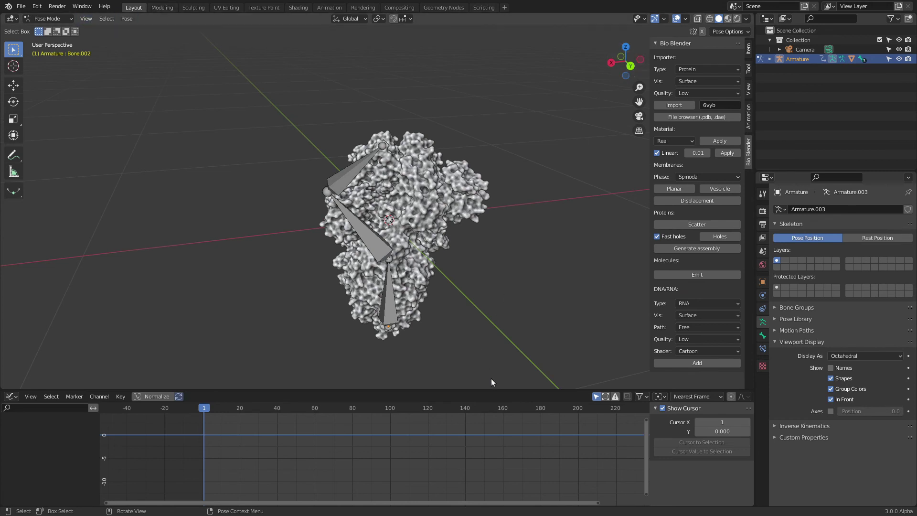
{"action": "left_click_drag", "start_coordinate": [493, 389], "coordinate": [493, 428]}
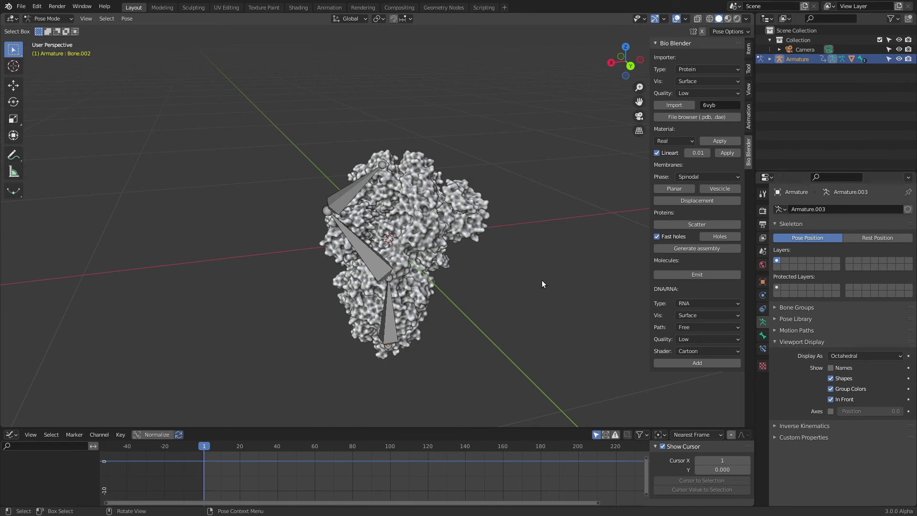
{"action": "left_click_drag", "start_coordinate": [616, 66], "coordinate": [702, 63]}
{"action": "left_click_drag", "start_coordinate": [564, 70], "coordinate": [585, 77]}
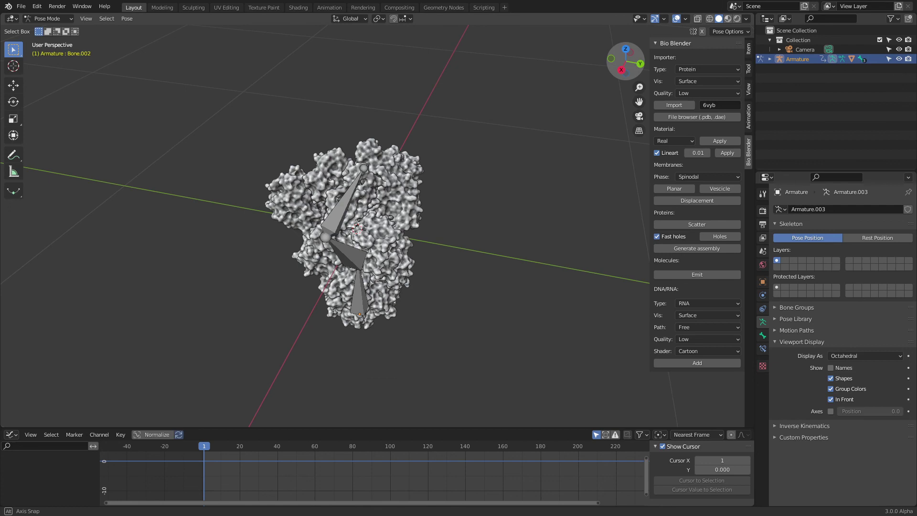
{"action": "scroll", "coordinate": [369, 179], "scroll_direction": "up", "scroll_amount": 2}
{"action": "left_click_drag", "start_coordinate": [630, 63], "coordinate": [575, 75]}
{"action": "scroll", "coordinate": [515, 153], "scroll_direction": "down", "scroll_amount": 2}
{"action": "left_click_drag", "start_coordinate": [626, 61], "coordinate": [619, 45]}
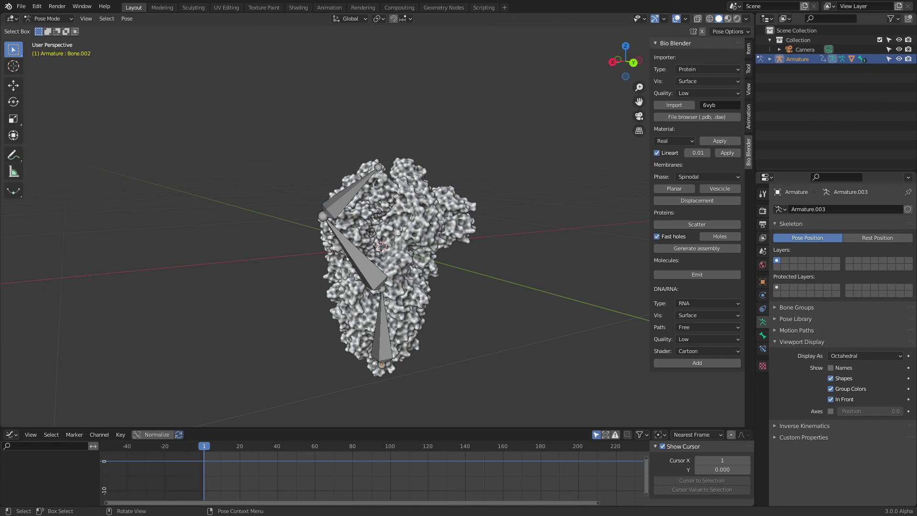